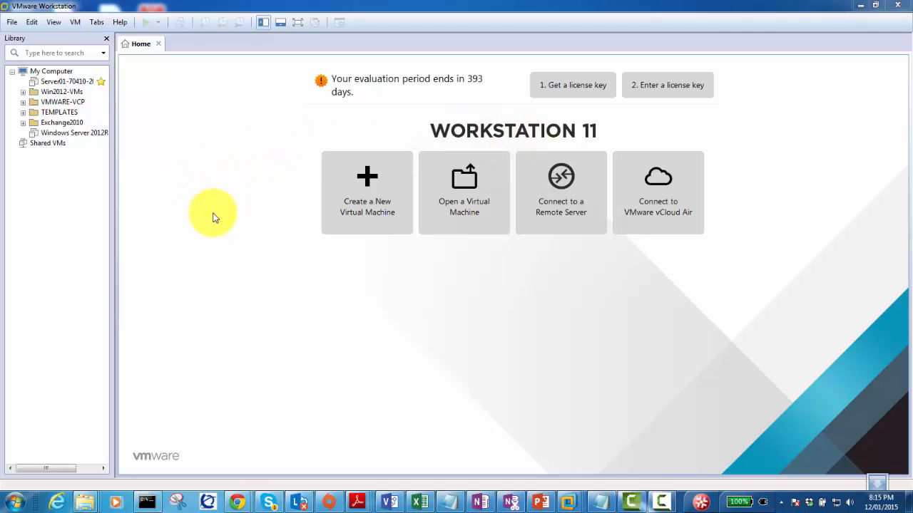
Start a Typical new virtual machine and browse for the installer disc image (ISO).
left_click(356, 210)
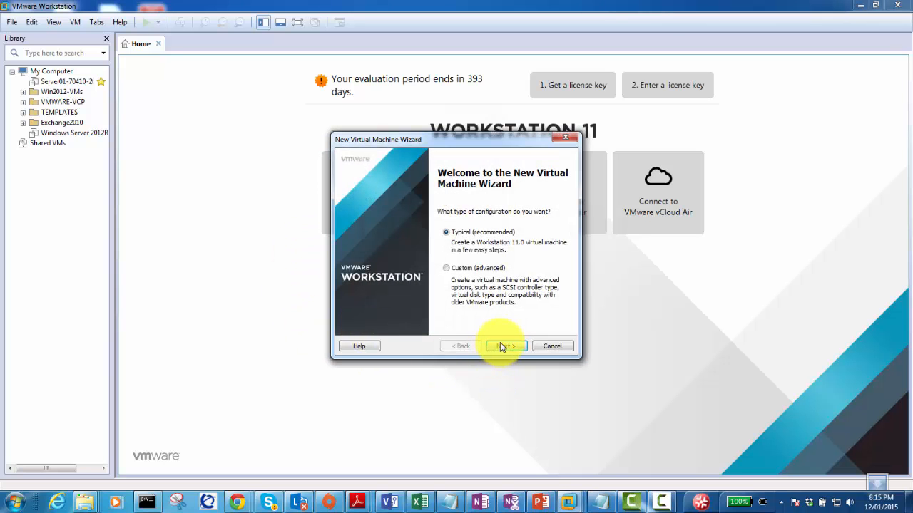
left_click(500, 346)
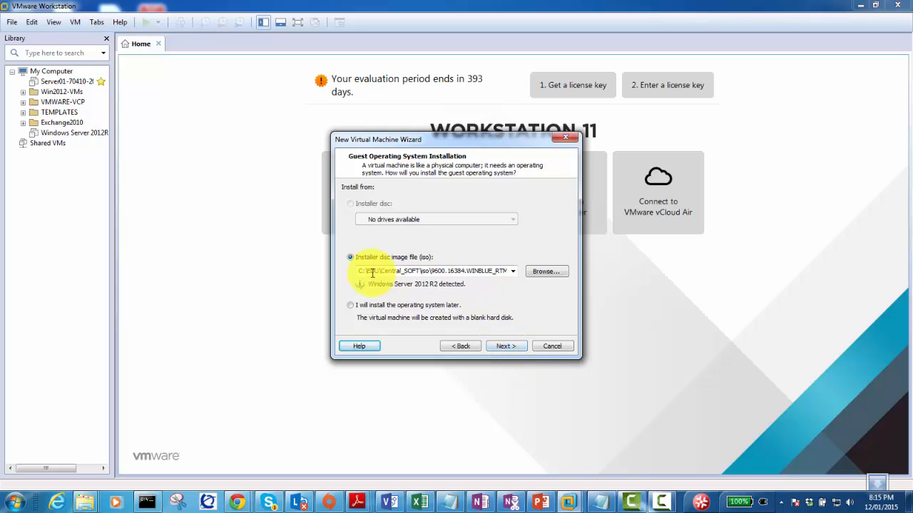
left_click(459, 346)
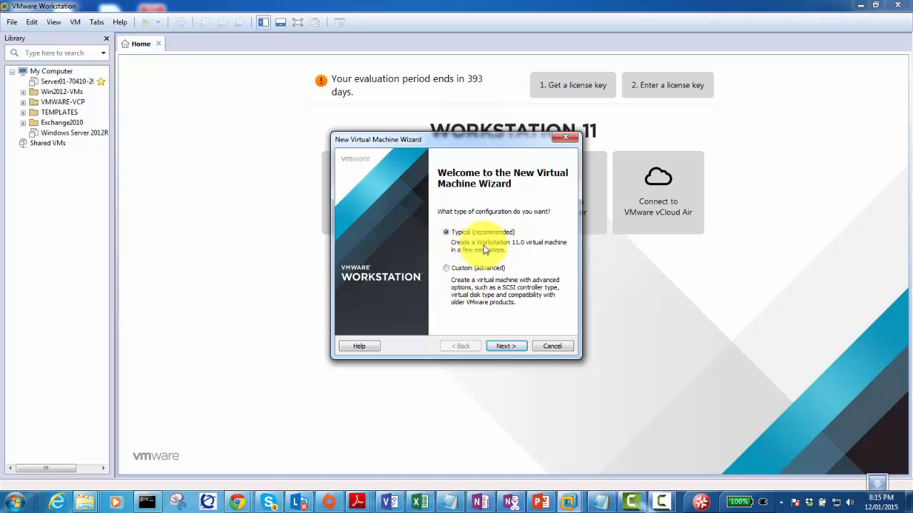
left_click(505, 346)
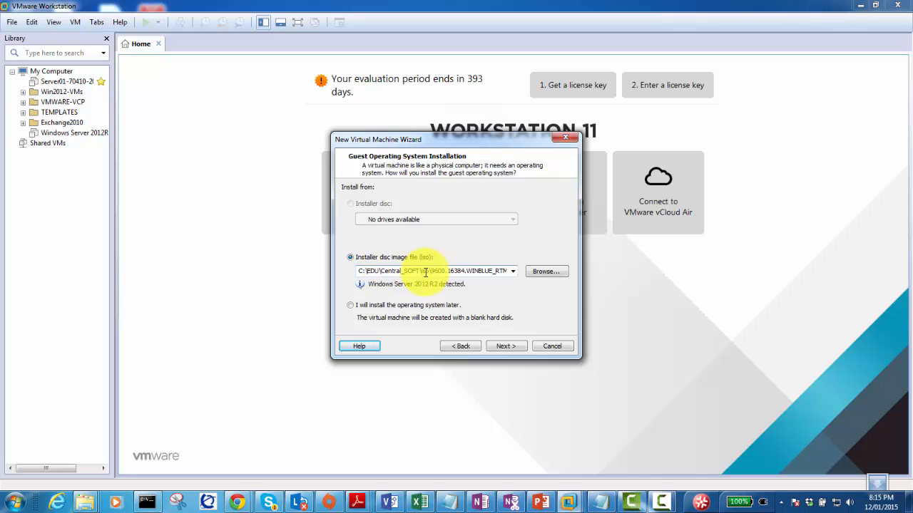
left_click(542, 272)
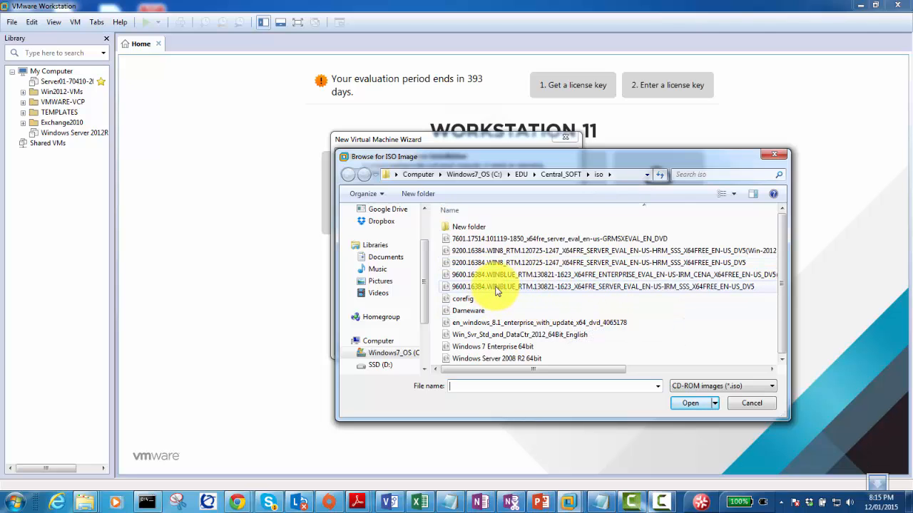
Choose the 9600.16384.WINBLUE server evaluation ISO as the installer disc image.
left_click(589, 286)
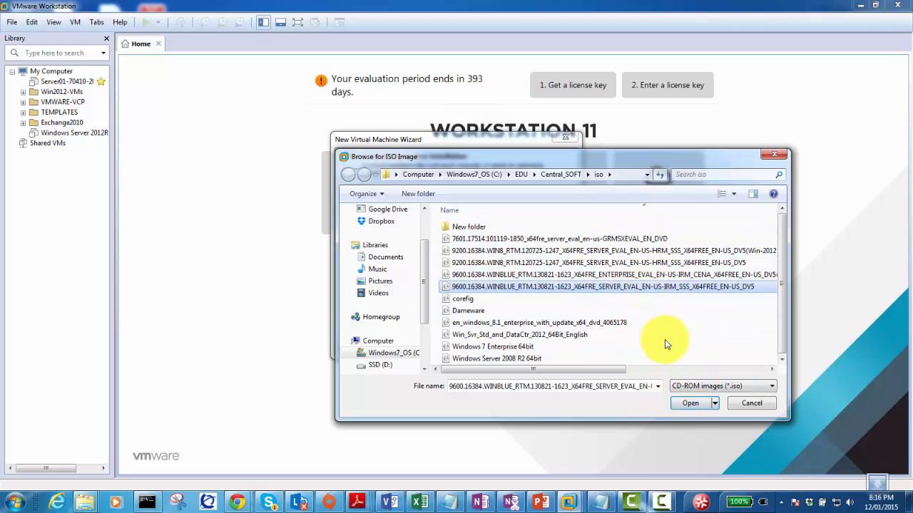
left_click(688, 404)
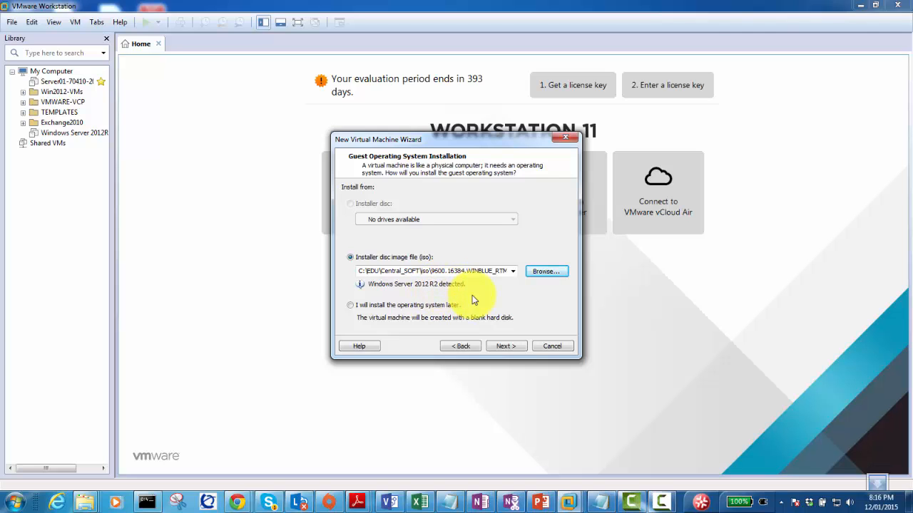
Name the VM 'Windows Server 2012 - TEMPLATE MACHINE', store it on drive D:, and continue.
left_click(506, 346)
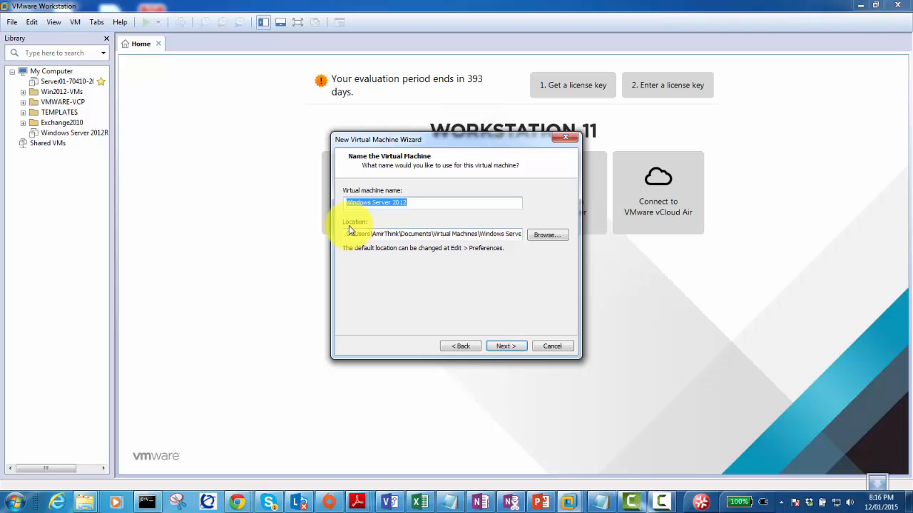
left_click(416, 203)
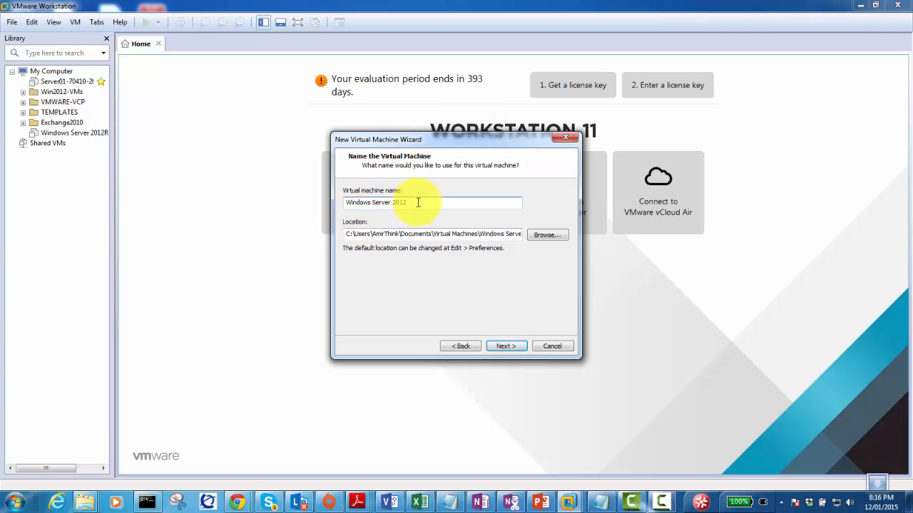
type("- TEMPLATE")
type("MACHINE")
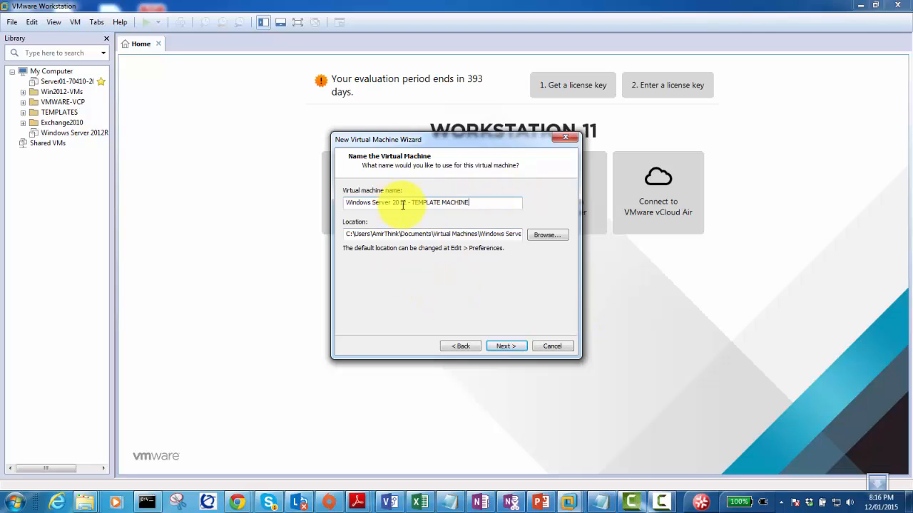
left_click(349, 234)
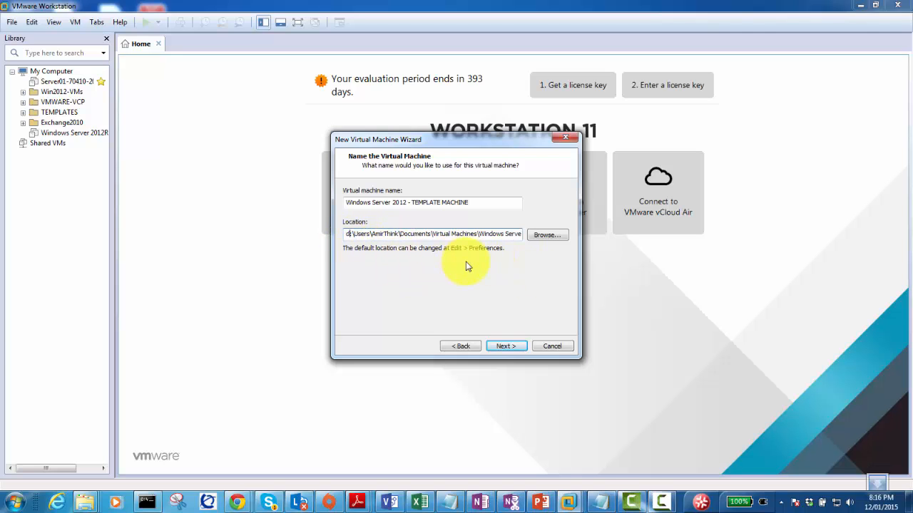
left_click(507, 346)
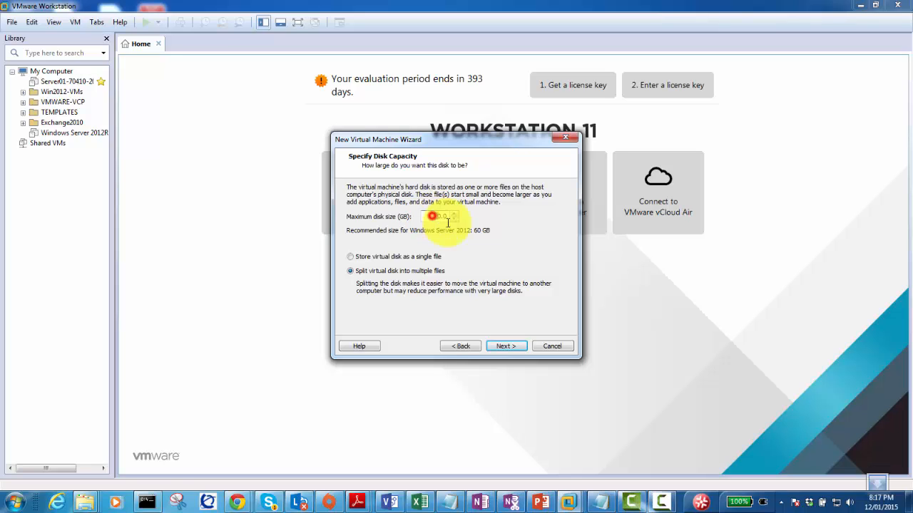
Replace the 60 GB maximum disk size with 100 GB.
double_click(432, 216)
type("100")
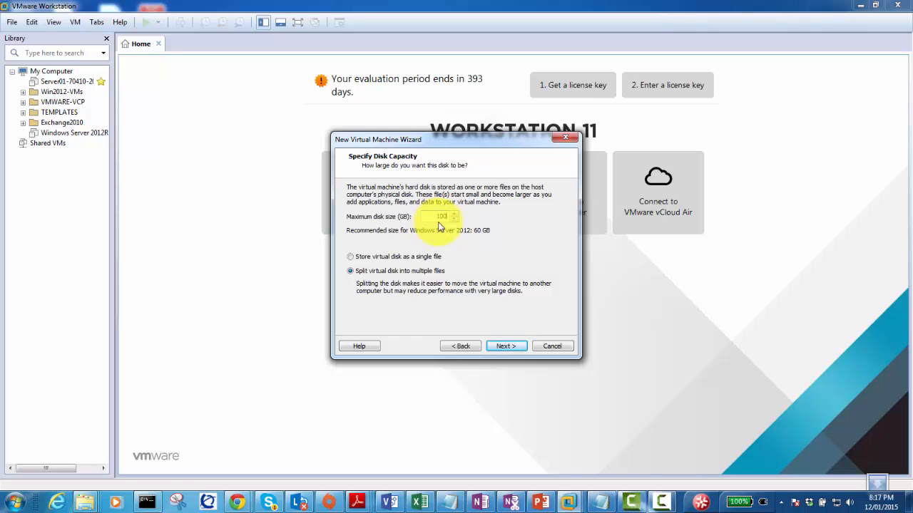
double_click(434, 216)
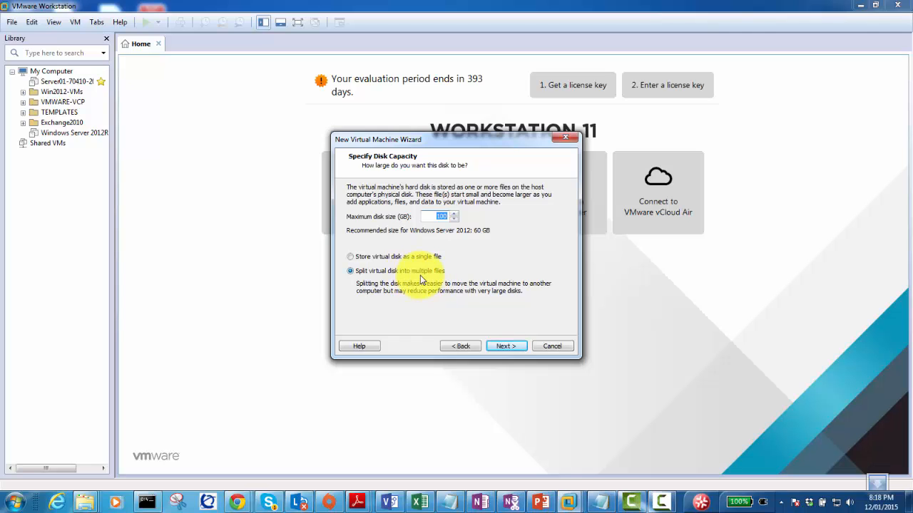
Keep the 100 GB disk split into multiple files and continue to the Ready to Create summary.
left_click(350, 256)
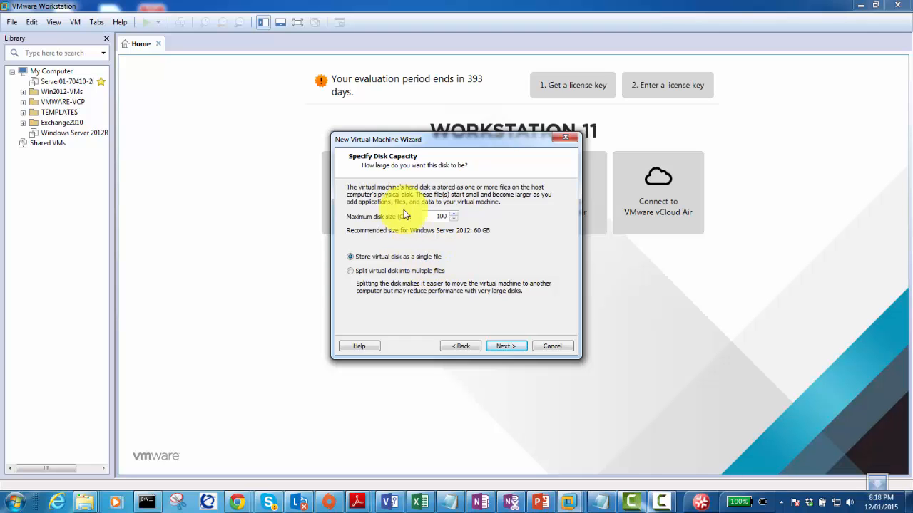
left_click(350, 272)
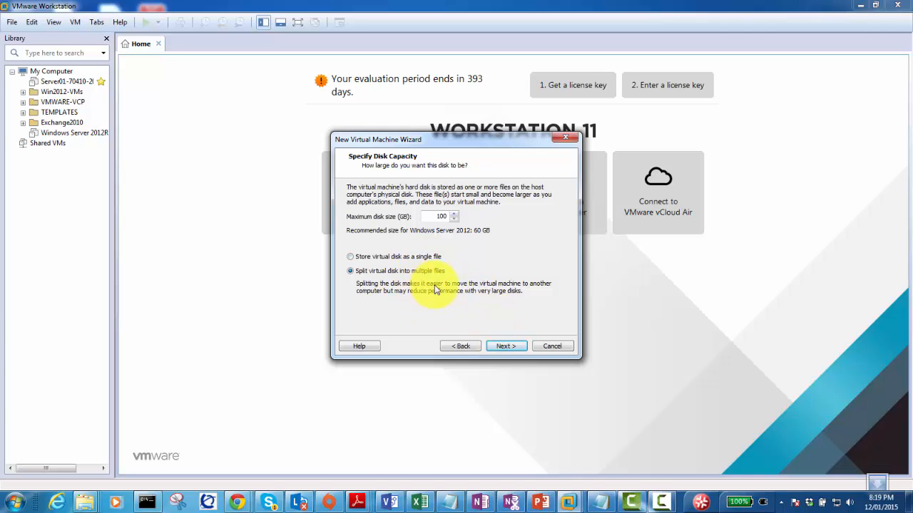
left_click(502, 345)
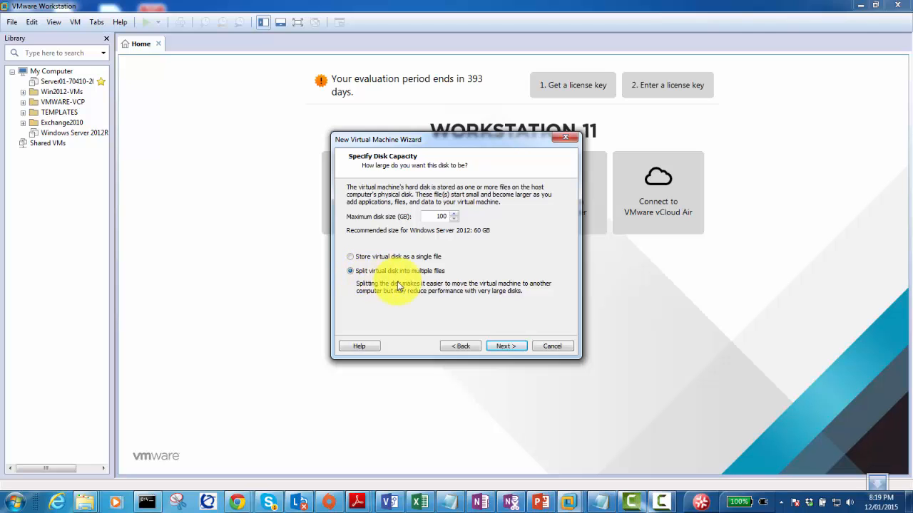
left_click(503, 341)
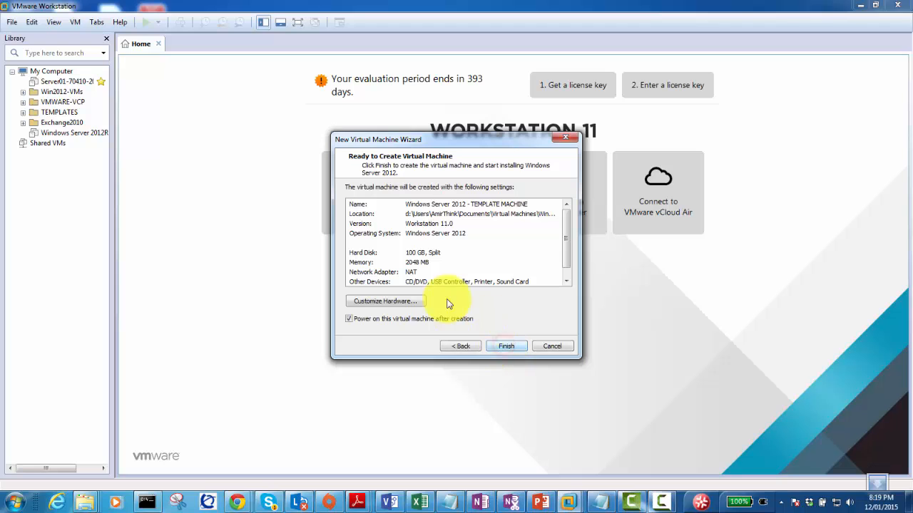
In Customize Hardware, raise the VM's memory from 2048 MB to 4096 MB.
left_click(385, 301)
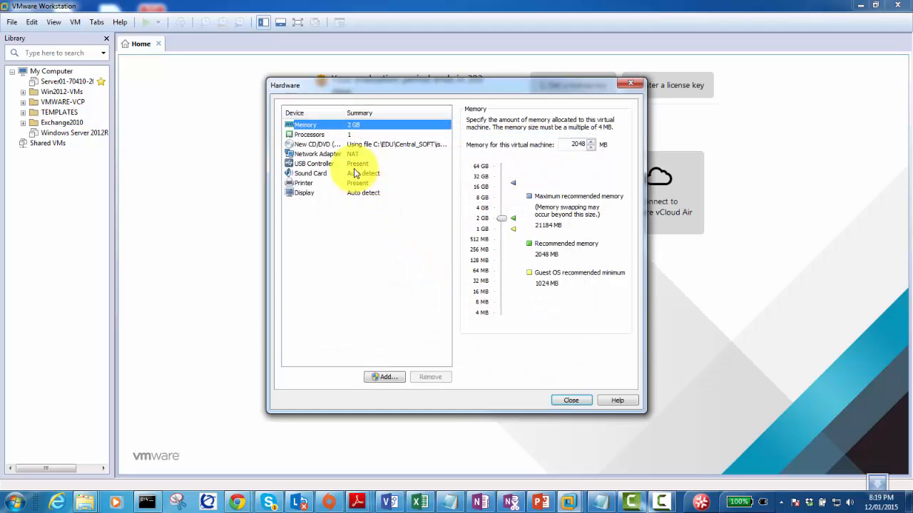
left_click(347, 156)
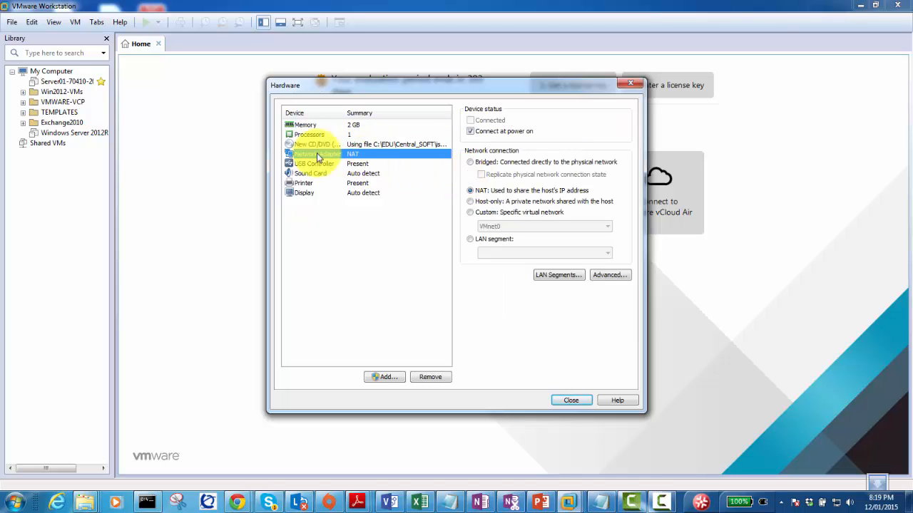
left_click(298, 124)
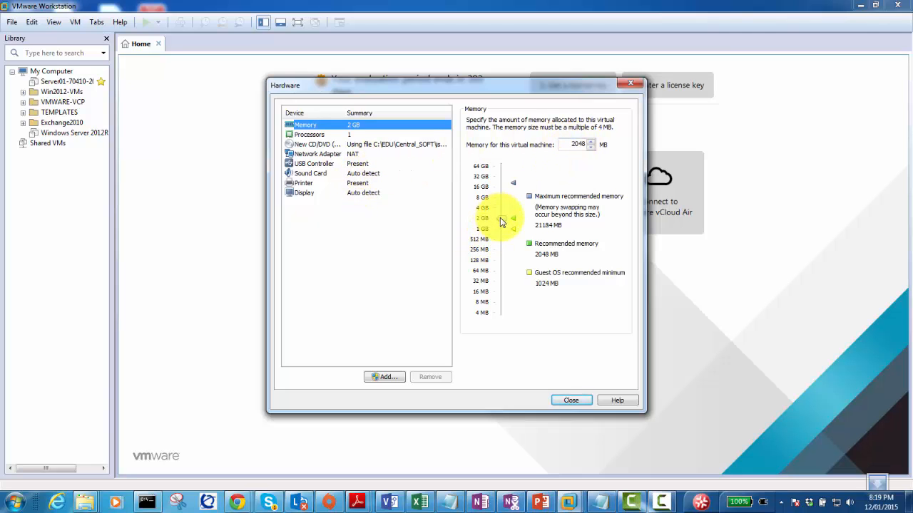
left_click_drag(501, 221, 502, 214)
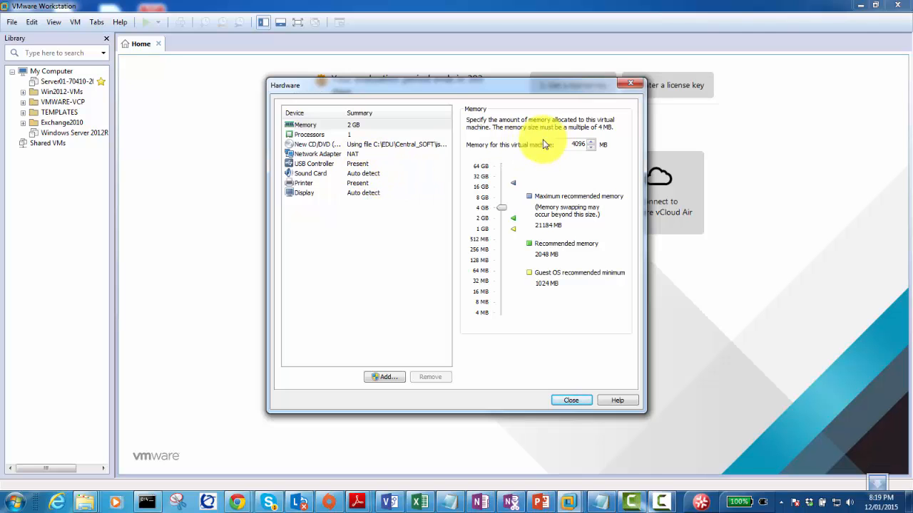
left_click(360, 136)
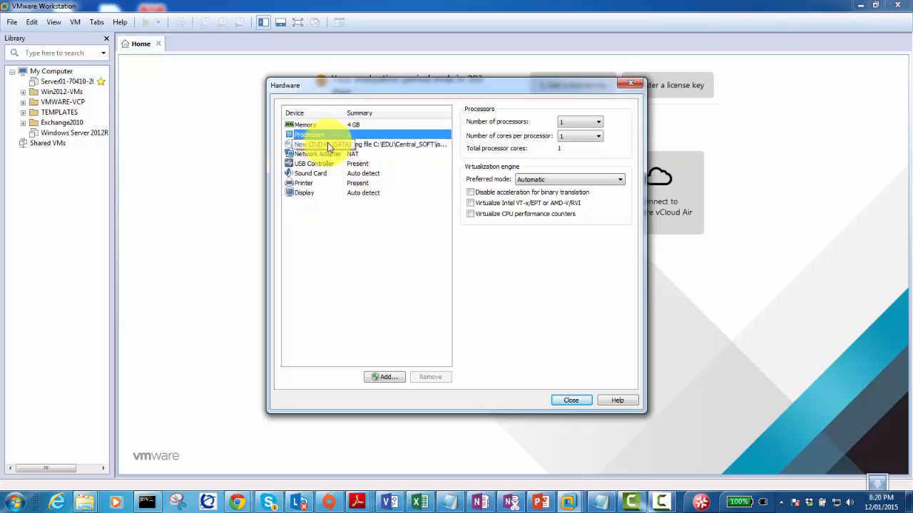
Set the network adapter connection to Host-only after trying Bridged and NAT.
left_click(307, 145)
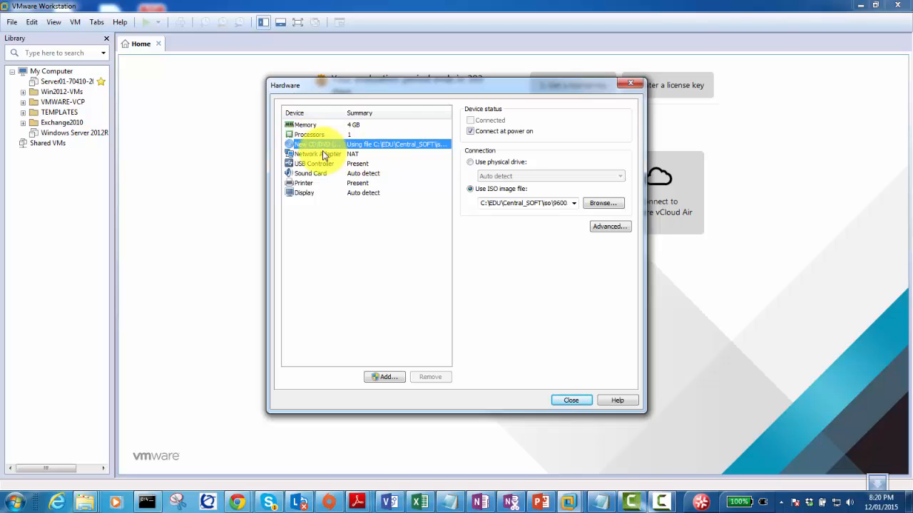
left_click(314, 155)
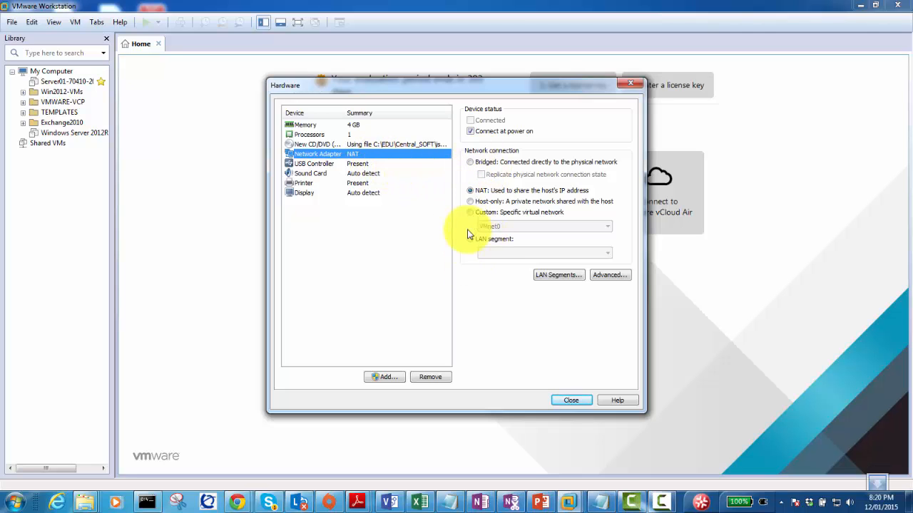
left_click(470, 162)
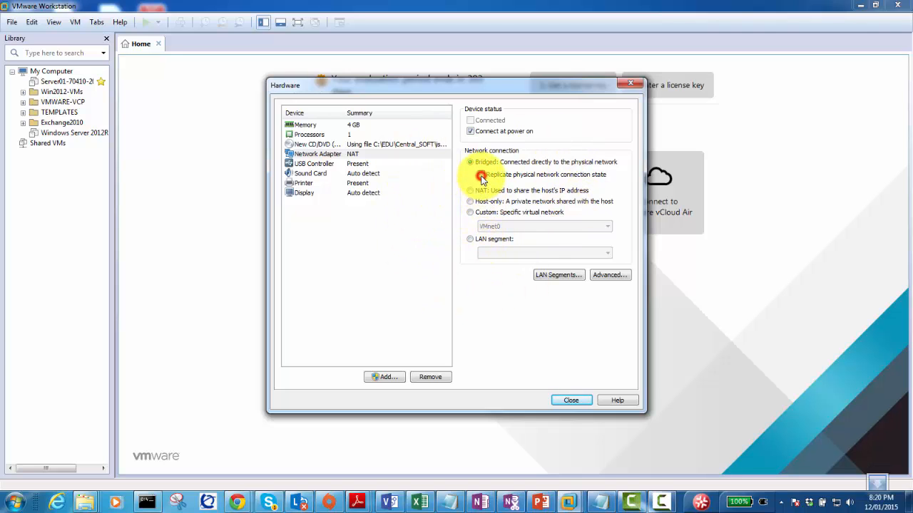
left_click(481, 174)
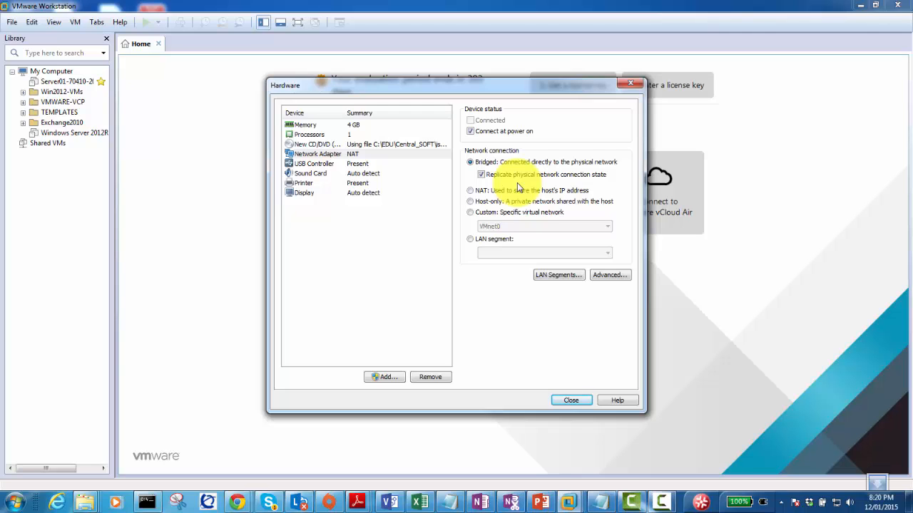
left_click(480, 174)
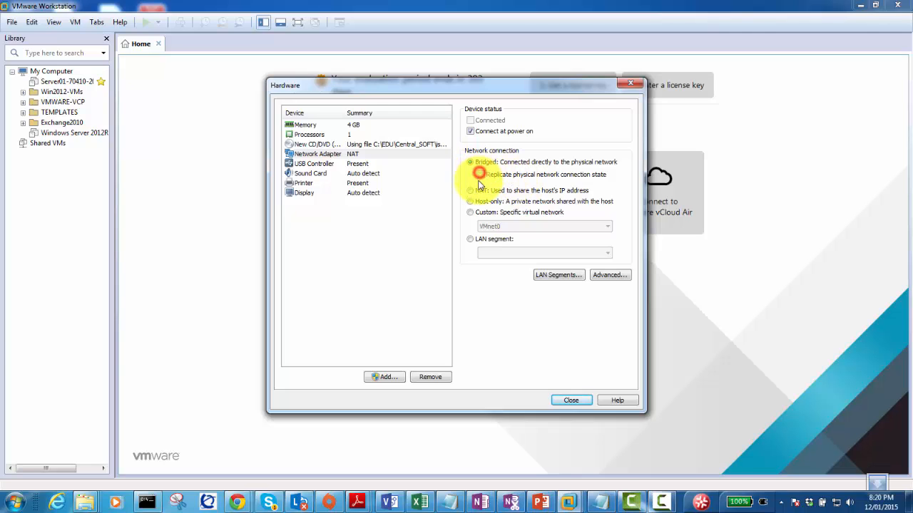
left_click(470, 191)
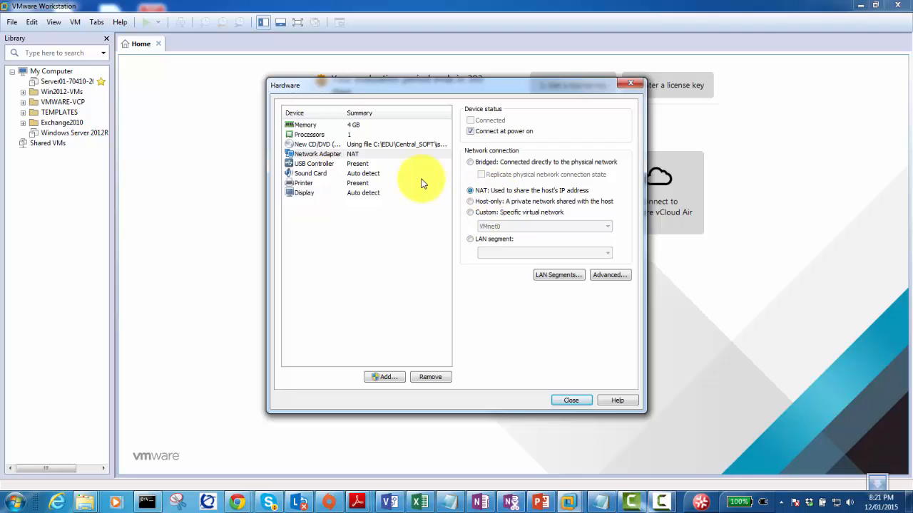
left_click(469, 201)
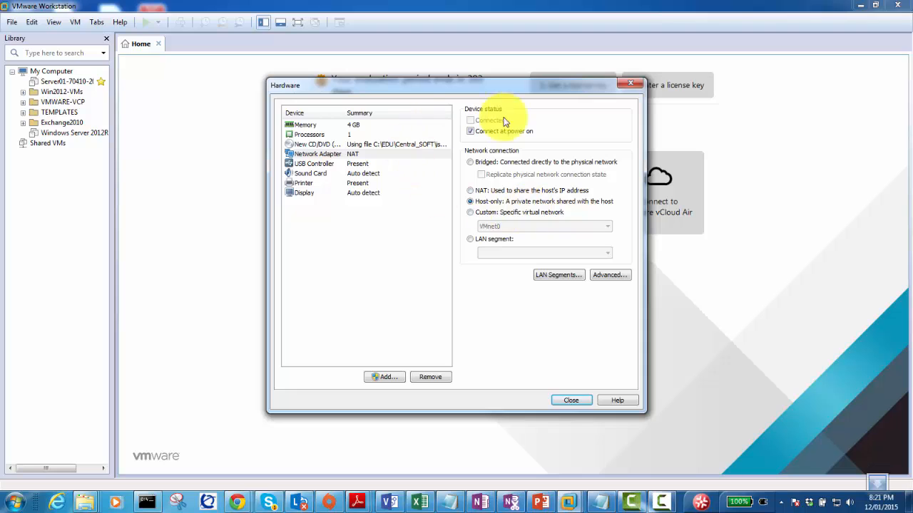
Select a Custom network connection, choosing VMnet10 as the virtual network.
left_click(469, 212)
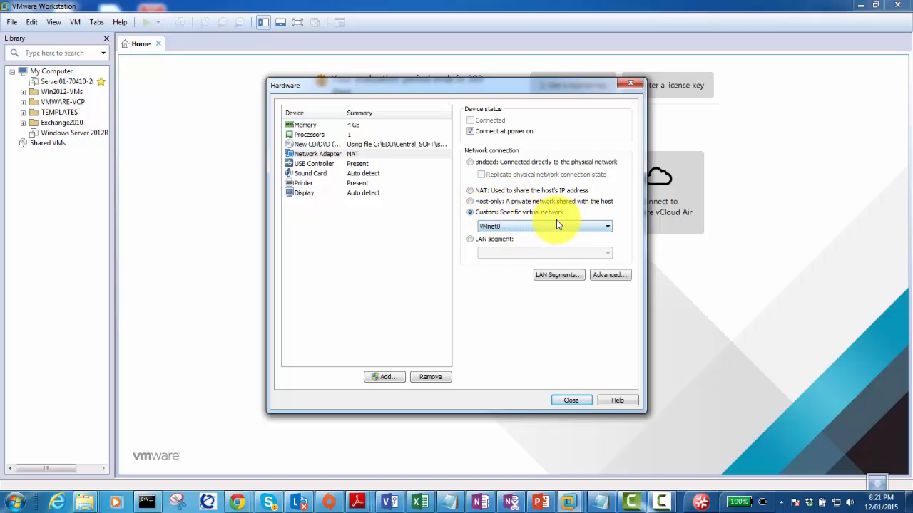
left_click(593, 226)
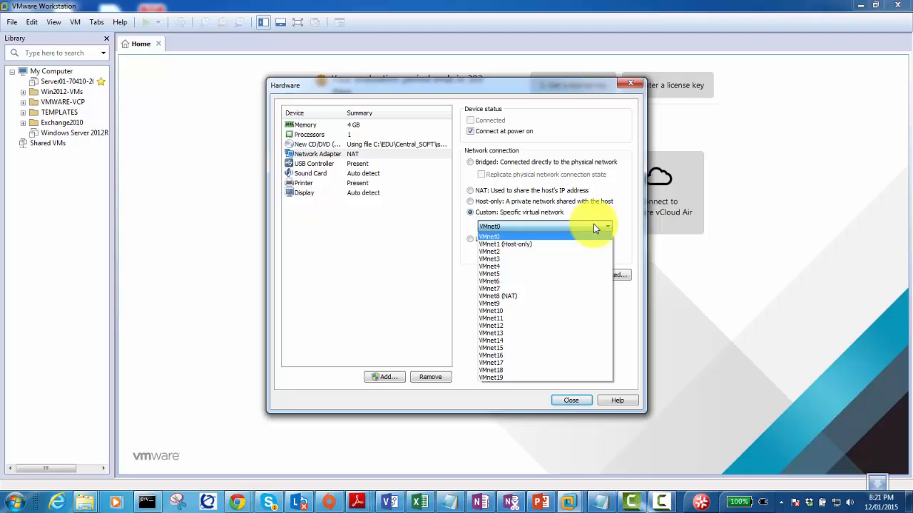
left_click(492, 259)
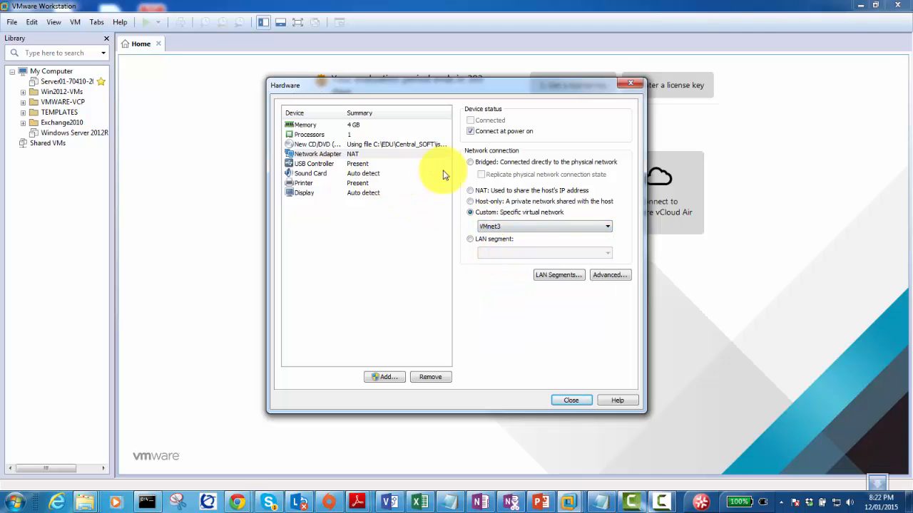
left_click(501, 227)
left_click(492, 227)
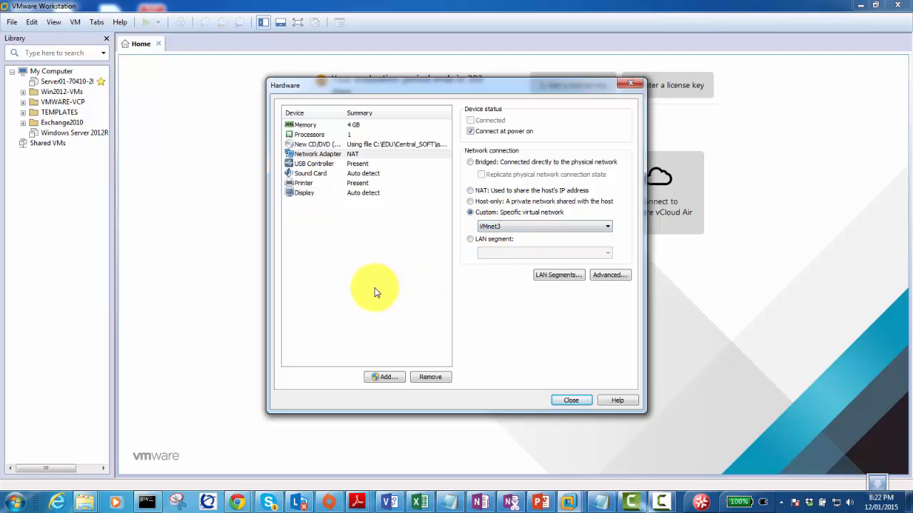
left_click(499, 227)
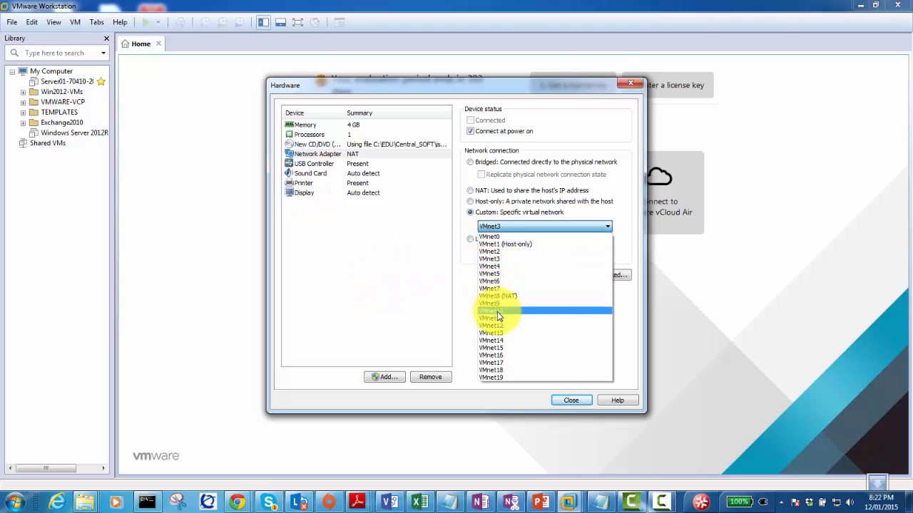
left_click(497, 312)
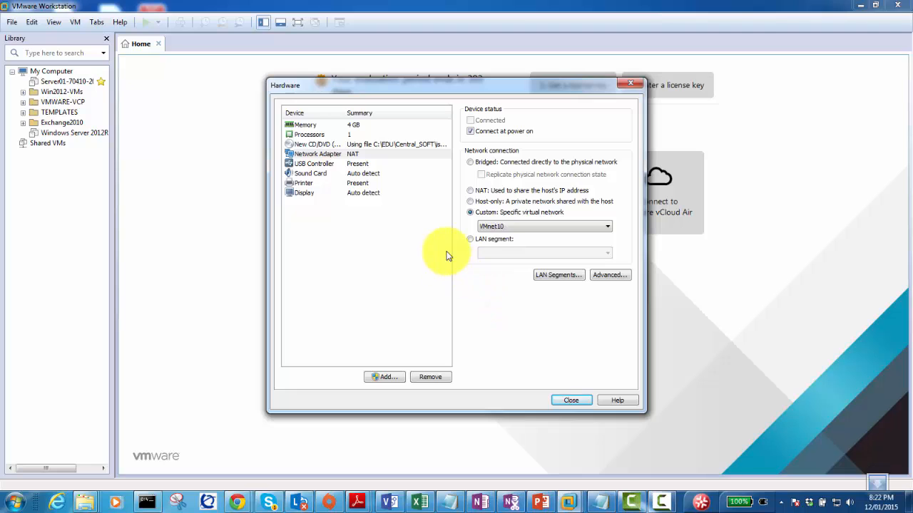
left_click(502, 227)
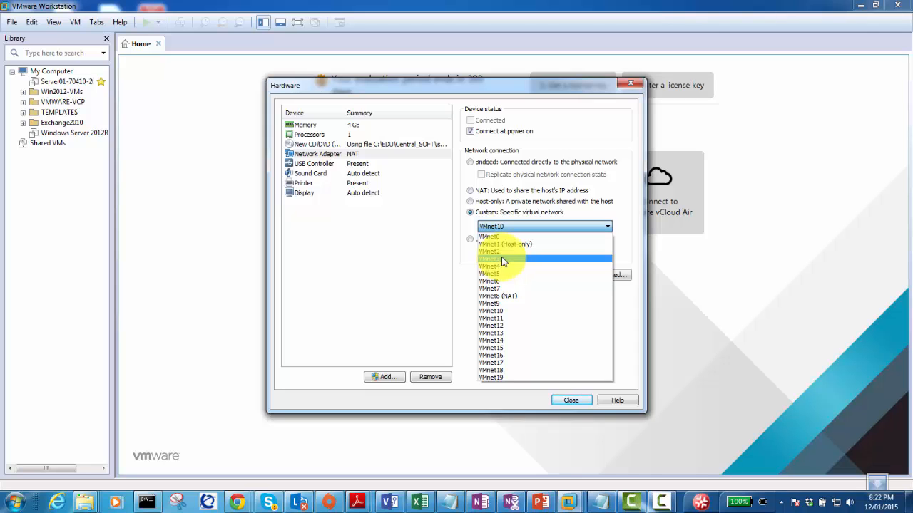
left_click(445, 214)
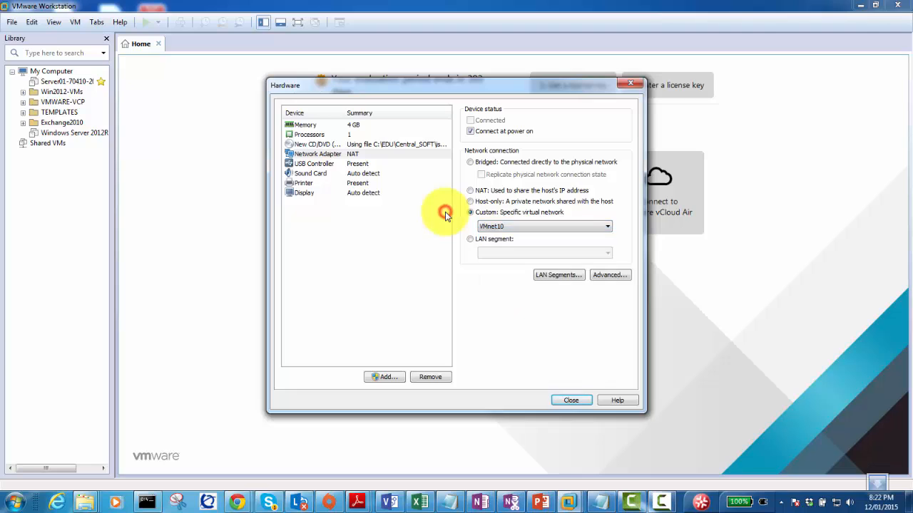
Switch the connection to LAN segment, leaving the LAN Segments list unchanged.
left_click(470, 240)
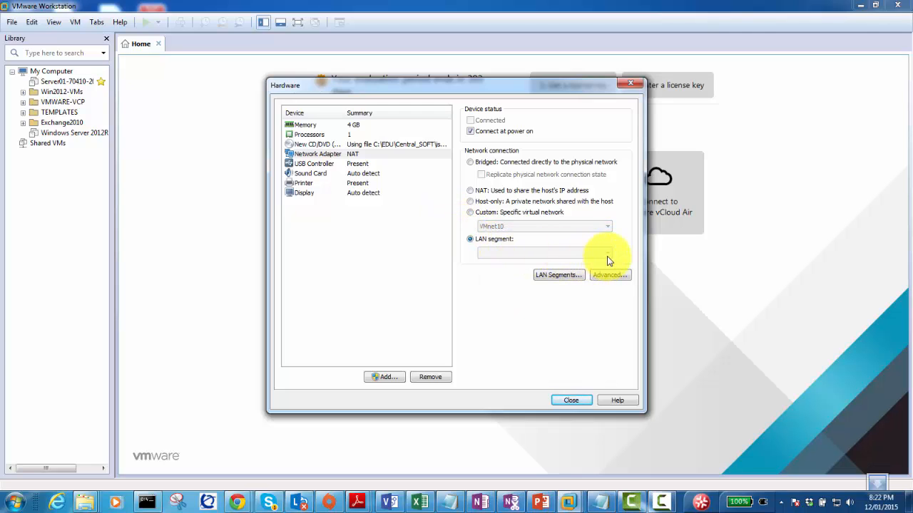
left_click(546, 275)
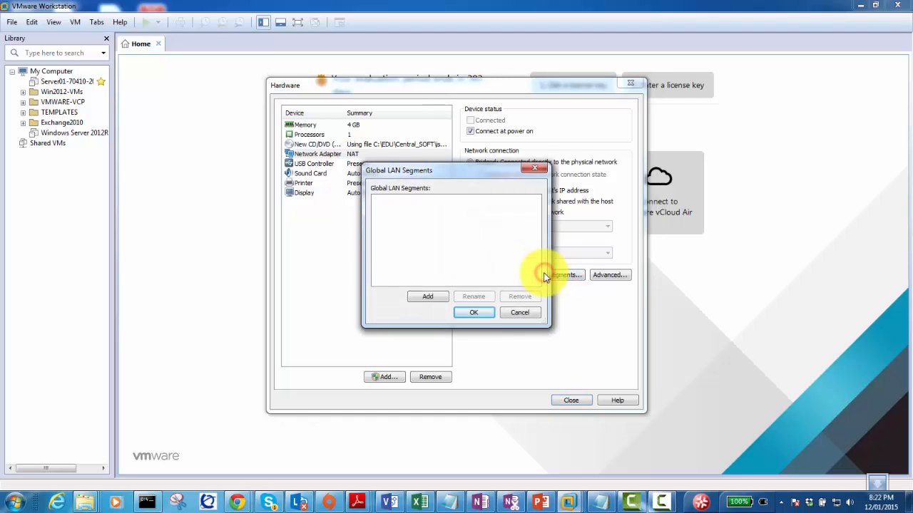
left_click(530, 313)
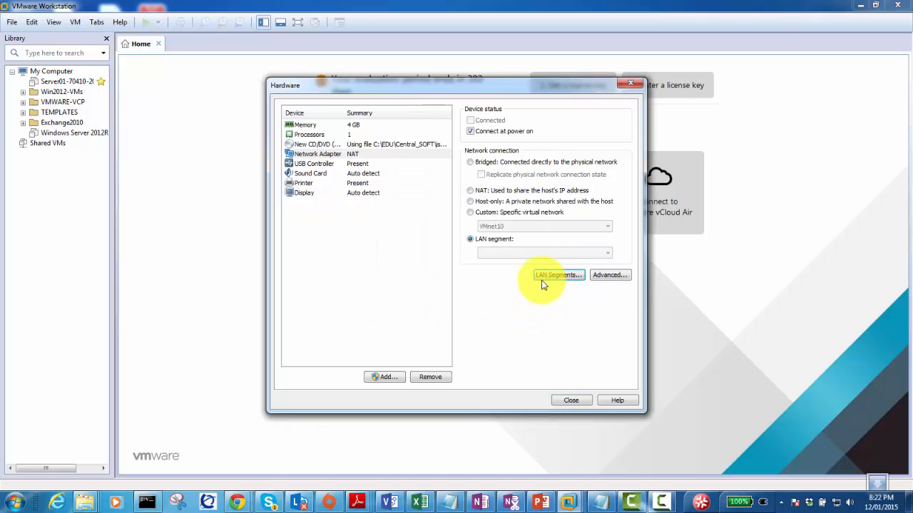
Set the network connection to Custom using the VMnet12 virtual network.
left_click(485, 240)
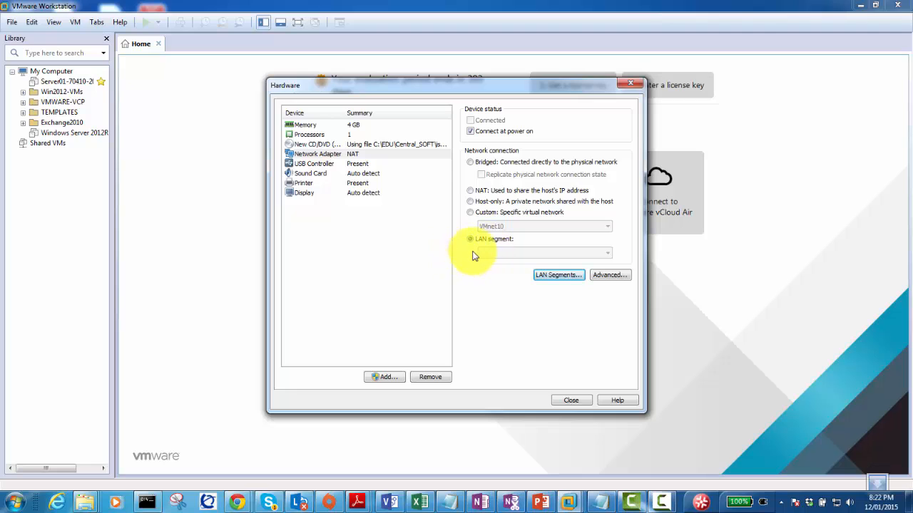
left_click(470, 212)
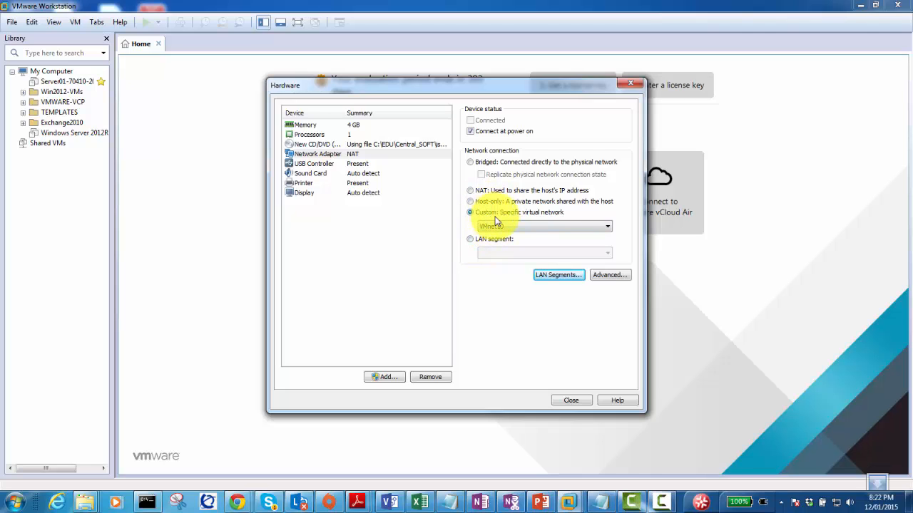
left_click(514, 226)
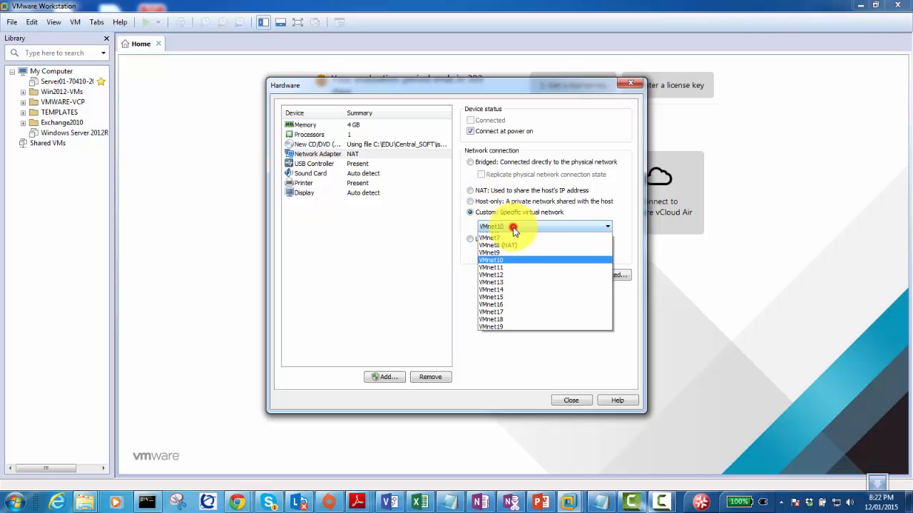
left_click(469, 203)
left_click(470, 202)
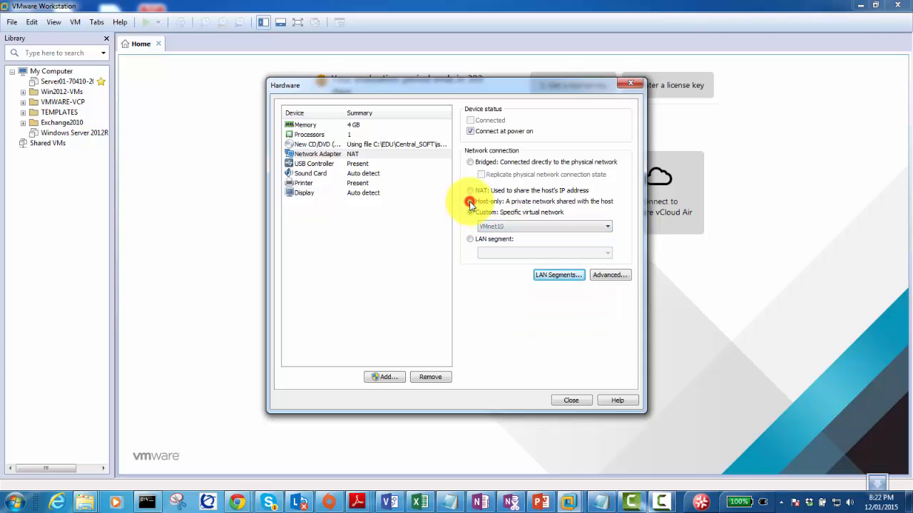
left_click(471, 212)
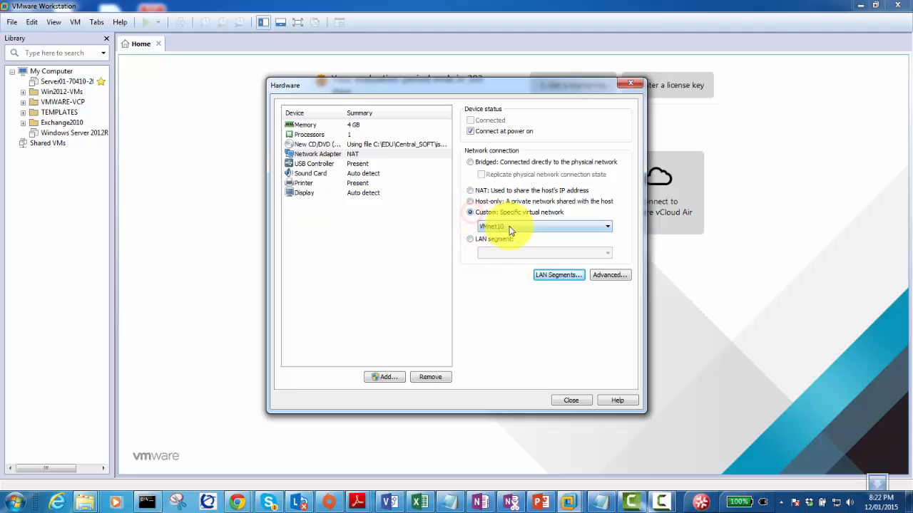
left_click(510, 226)
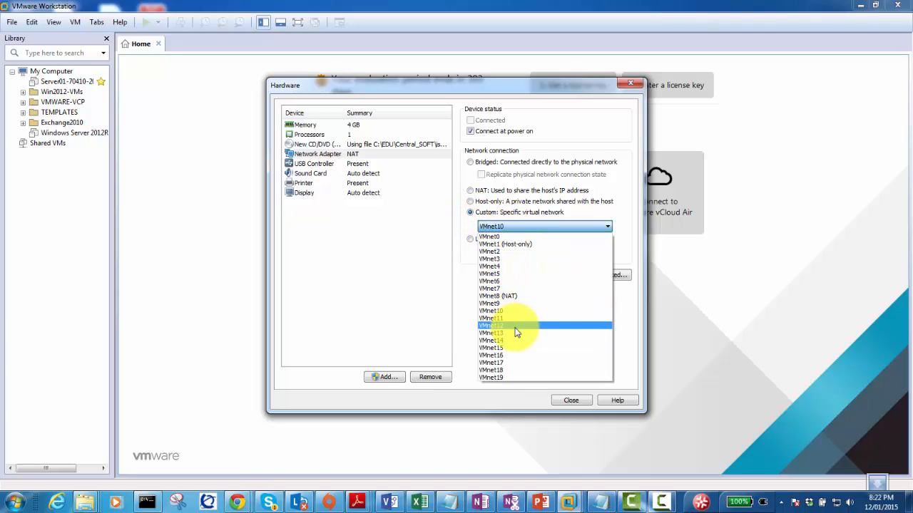
left_click(514, 326)
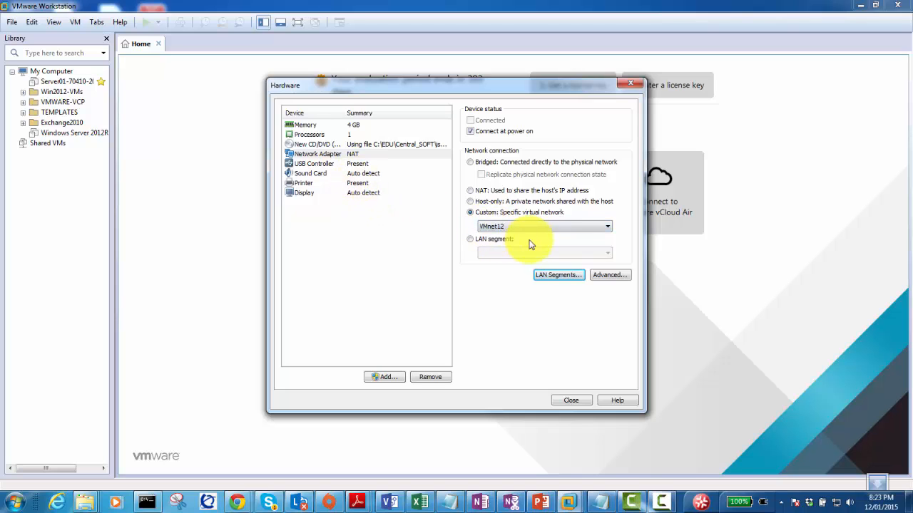
Remove the Sound Card and close the hardware settings.
left_click(318, 164)
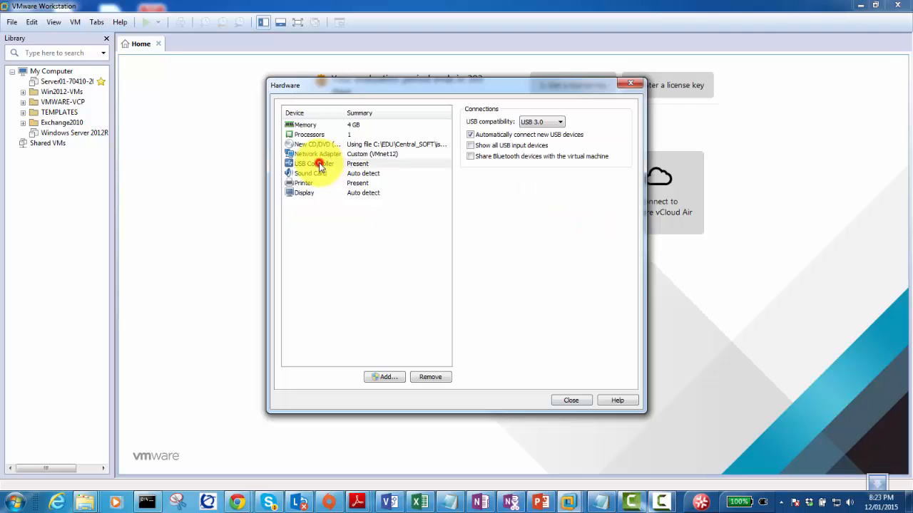
left_click(311, 175)
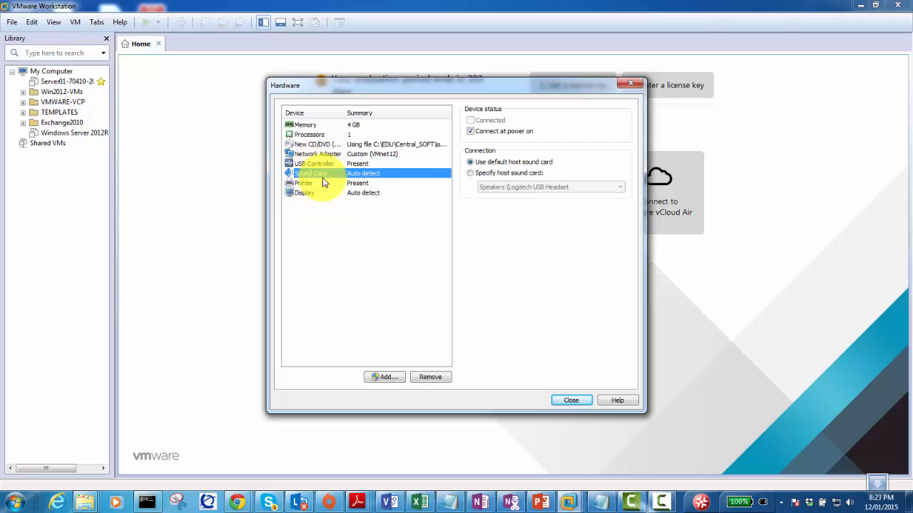
left_click(429, 377)
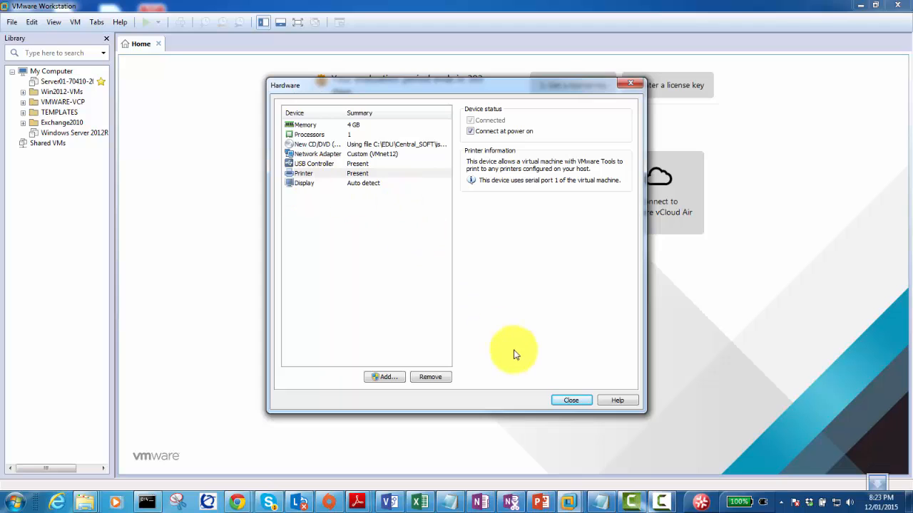
left_click(571, 401)
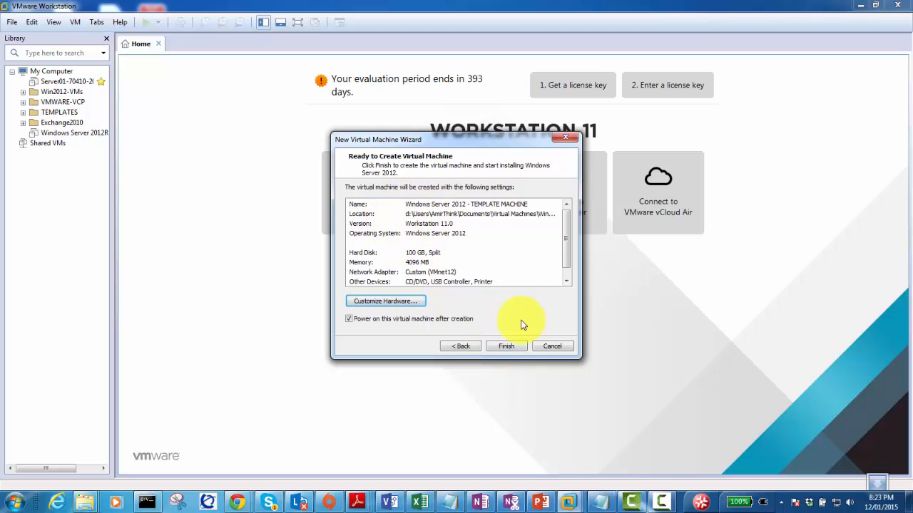
Finish the New Virtual Machine Wizard so the TEMPLATE MACHINE VM powers on and boots.
left_click(506, 346)
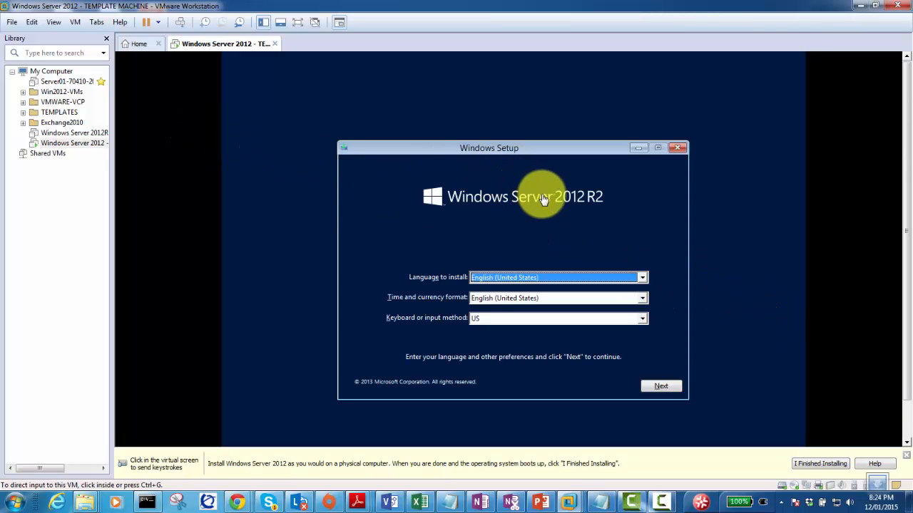
Accept the default language settings in Windows Setup and choose Install now.
left_click(621, 204)
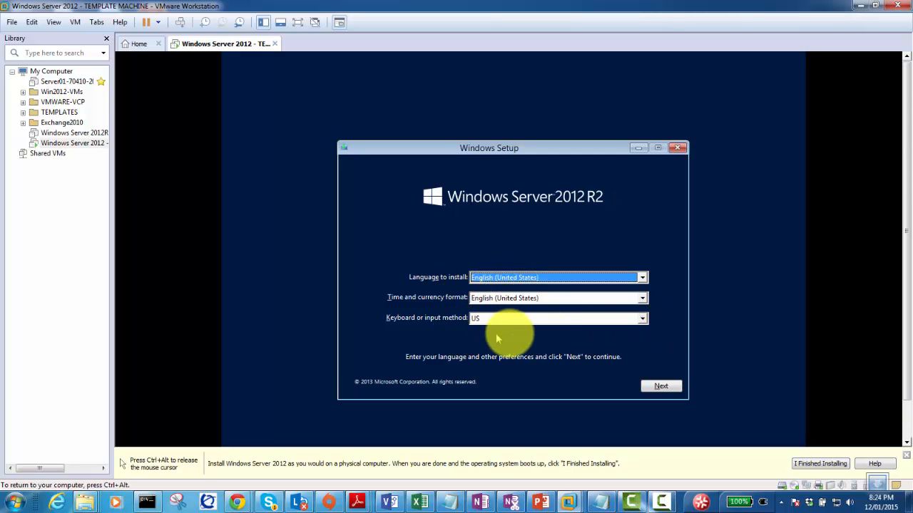
left_click(661, 386)
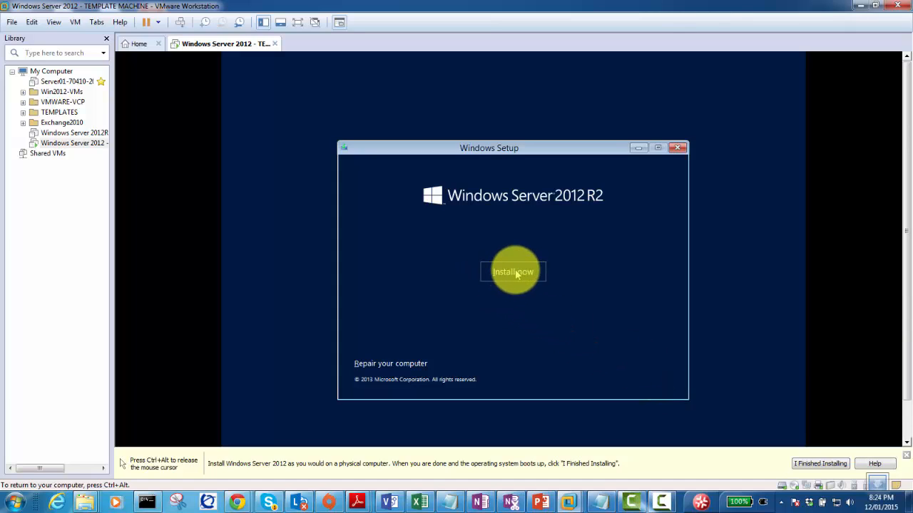
left_click(515, 271)
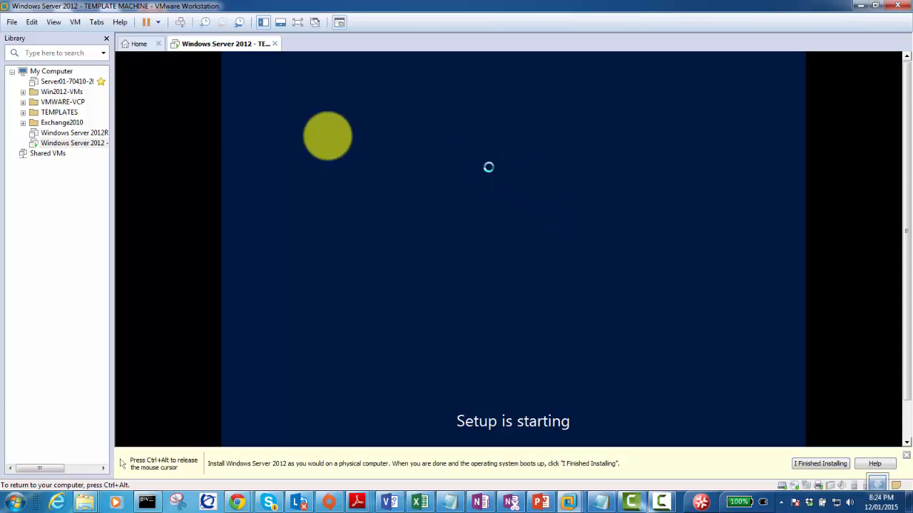
Select Windows Server 2012 R2 Datacenter Evaluation (Server with a GUI) and continue.
left_click(440, 187)
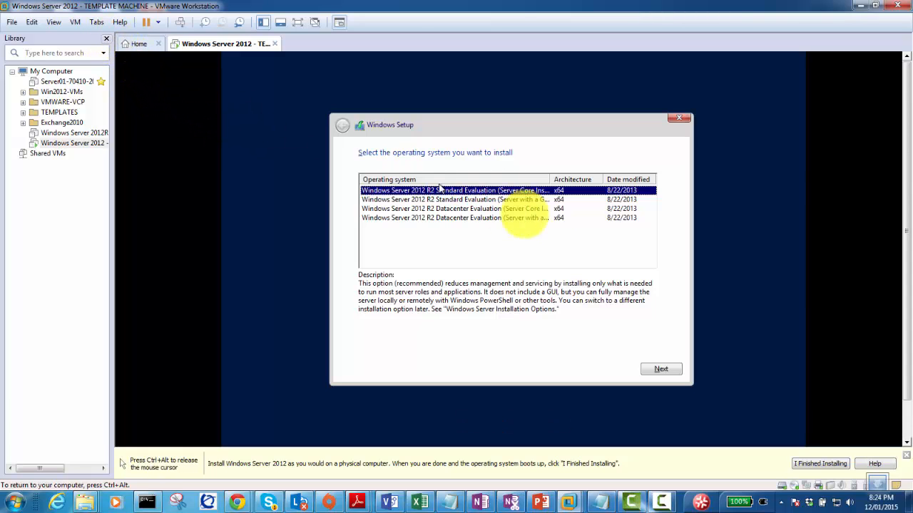
left_click_drag(550, 179, 594, 180)
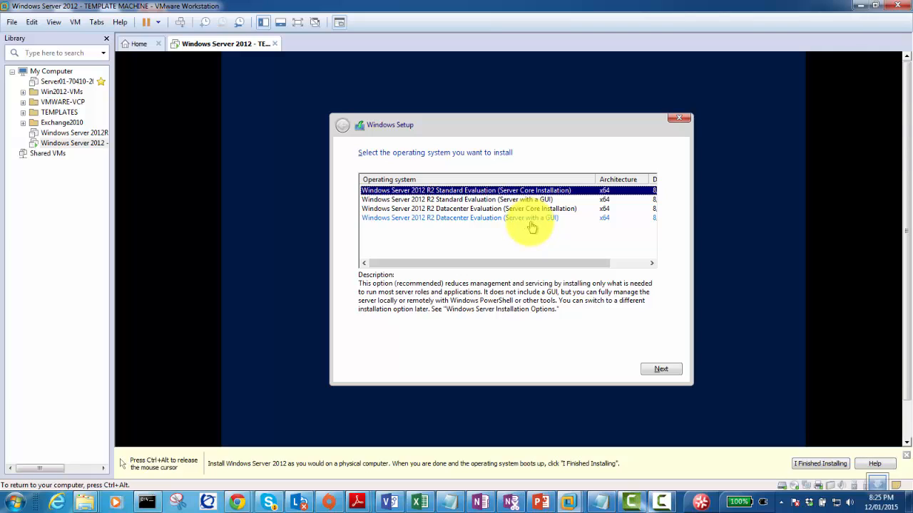
left_click(524, 218)
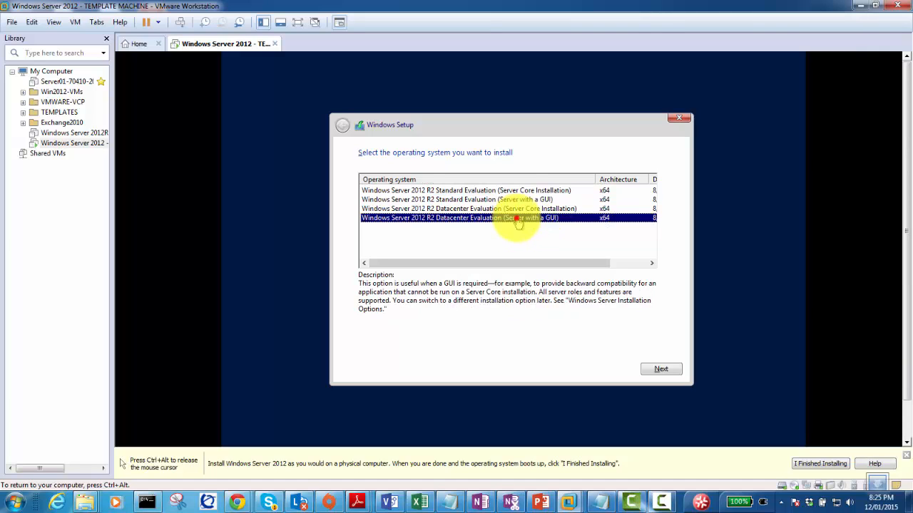
left_click(660, 368)
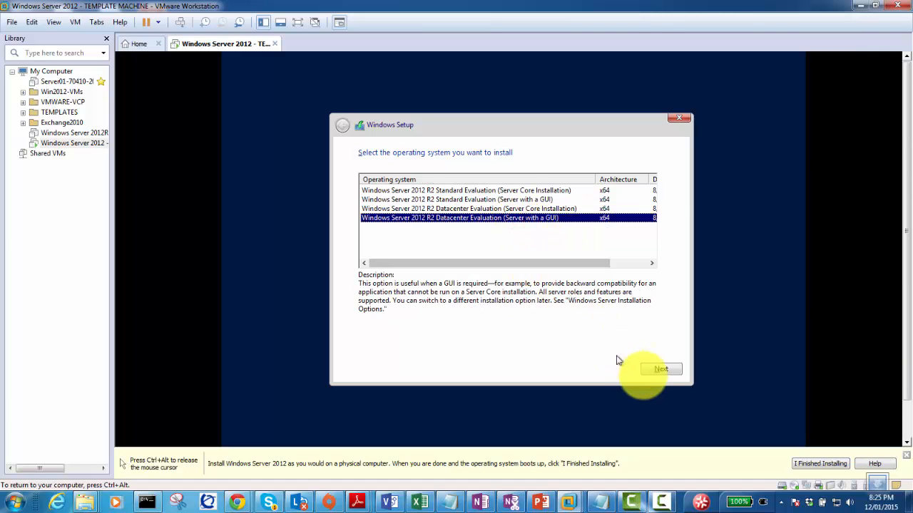
left_click(660, 369)
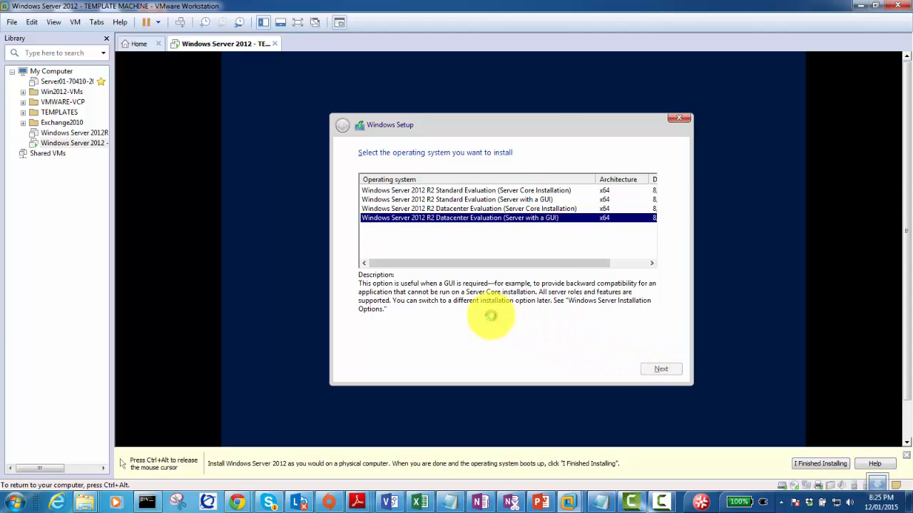
Accept the license, choose Custom: Install Windows only, and install onto Drive 0's unallocated space.
left_click(397, 343)
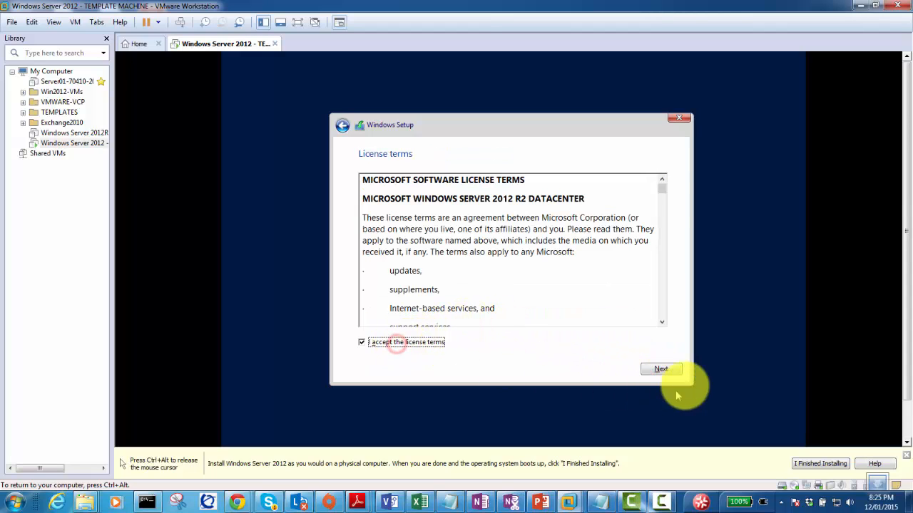
left_click(661, 369)
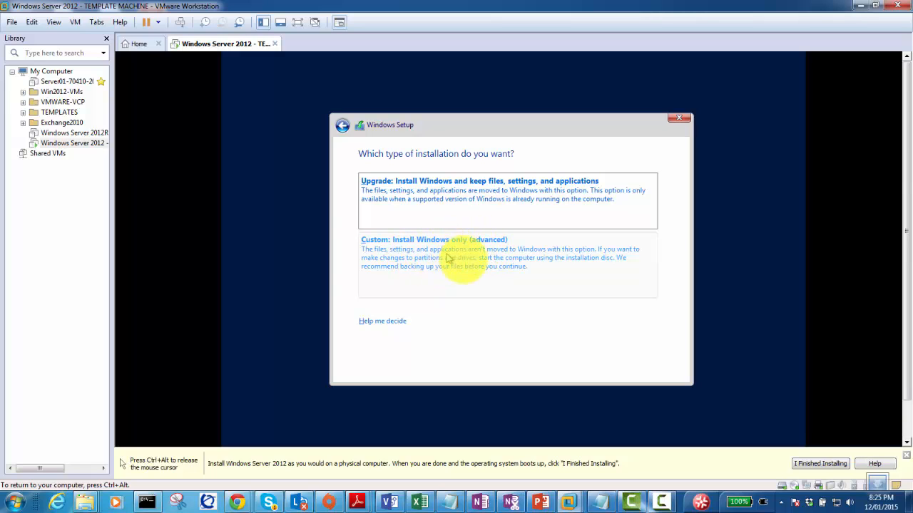
left_click(462, 262)
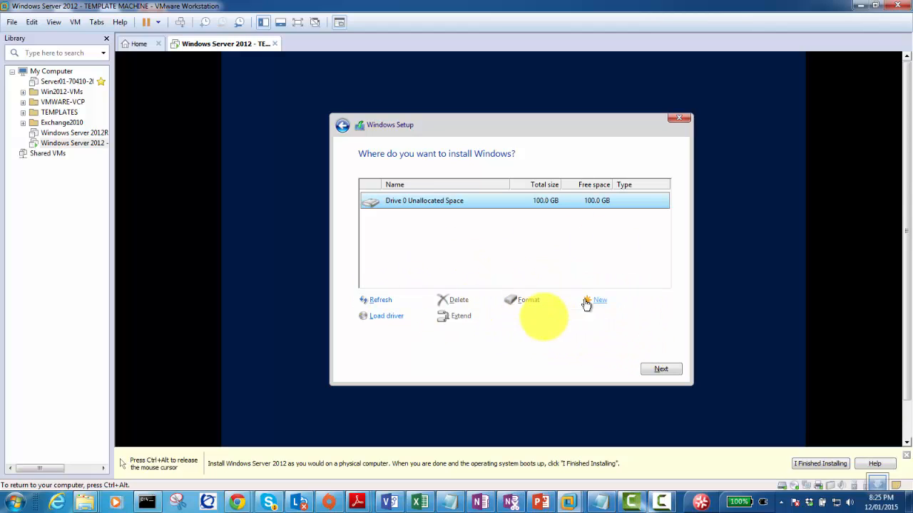
left_click(662, 371)
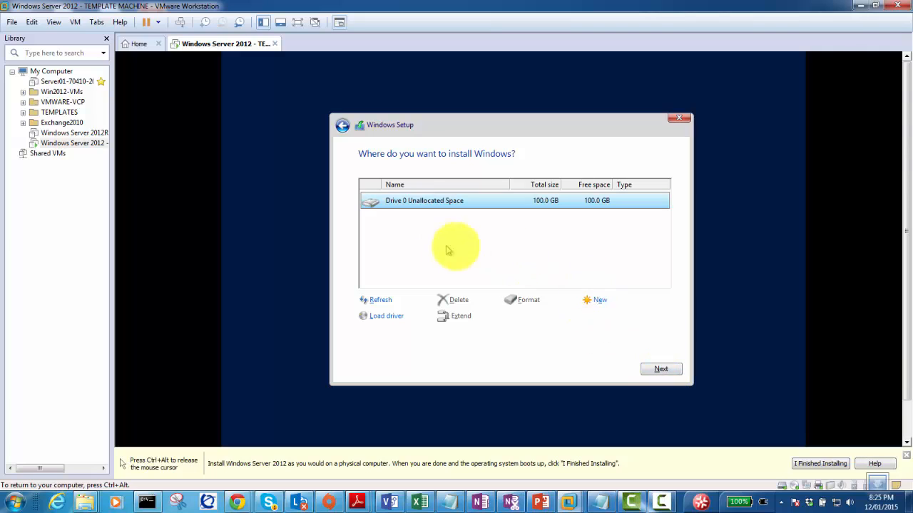
left_click(658, 370)
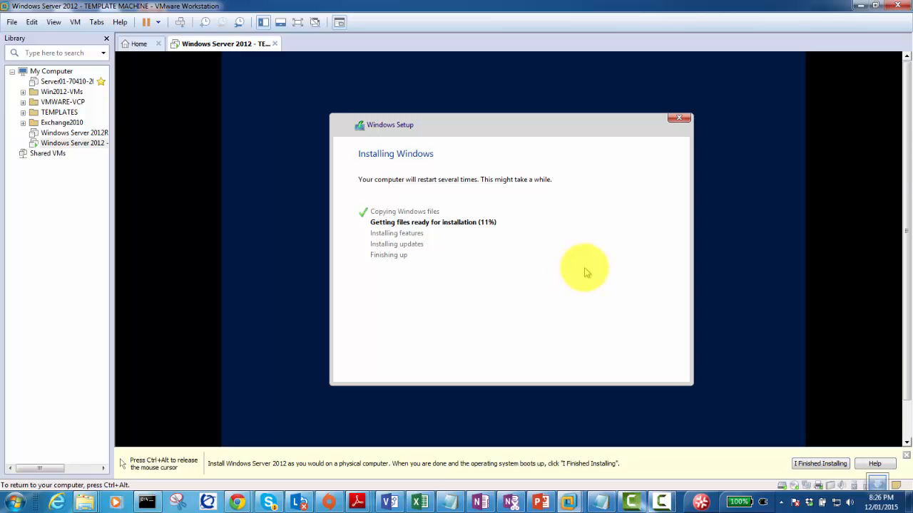
Enter the Administrator password in both password fields and submit it.
key("ctrl+alt")
left_click(792, 335)
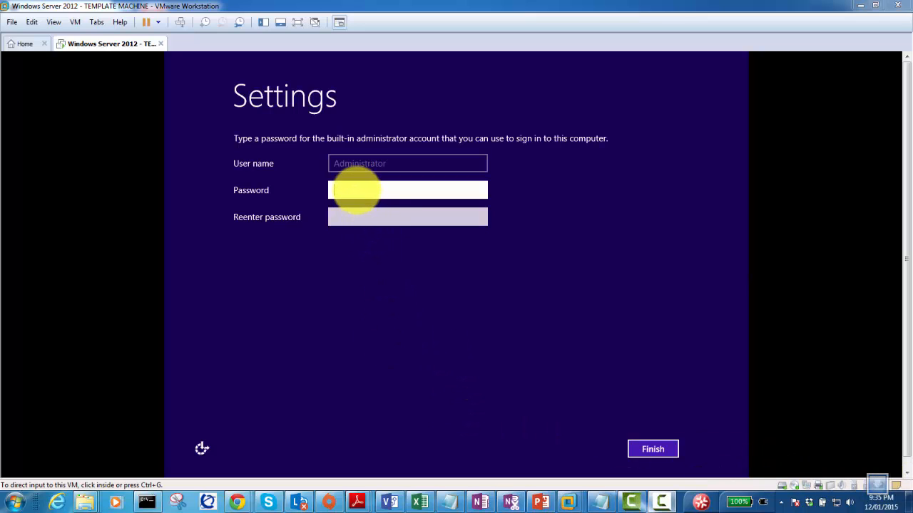
left_click(357, 190)
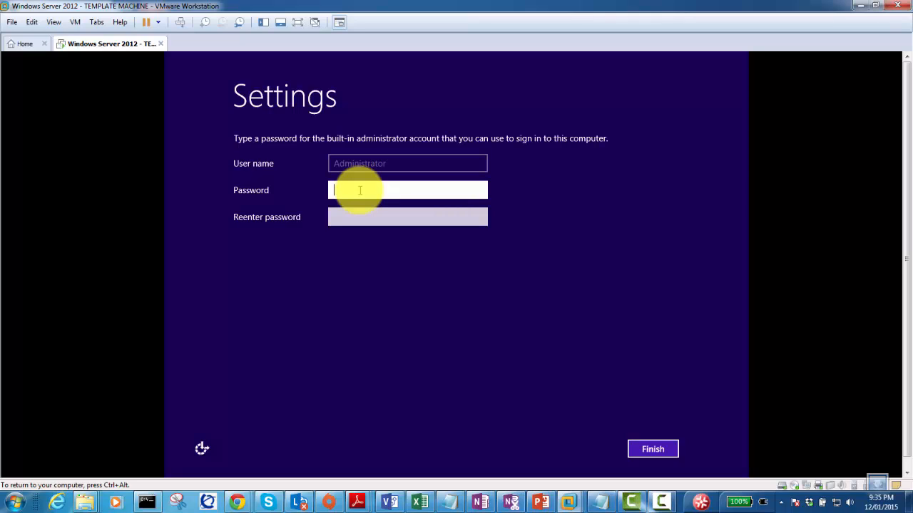
type("ssw0r")
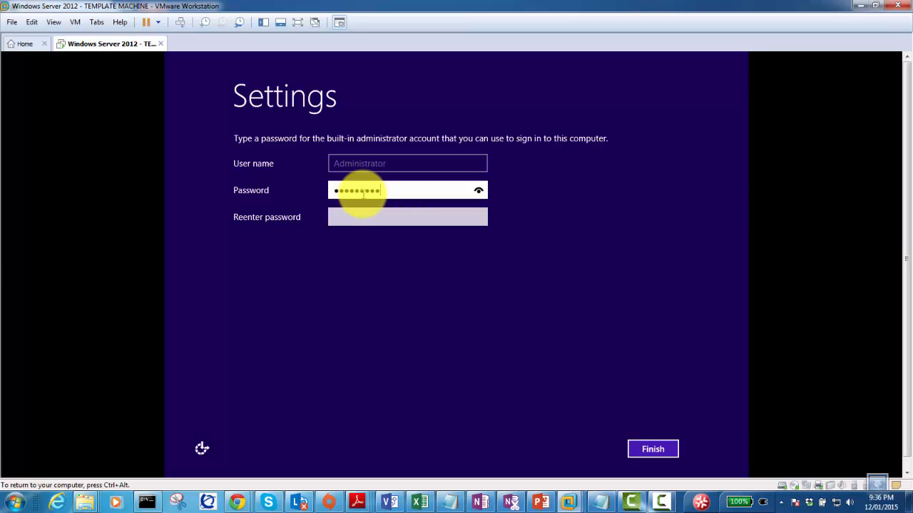
key("Tab")
type("Pas")
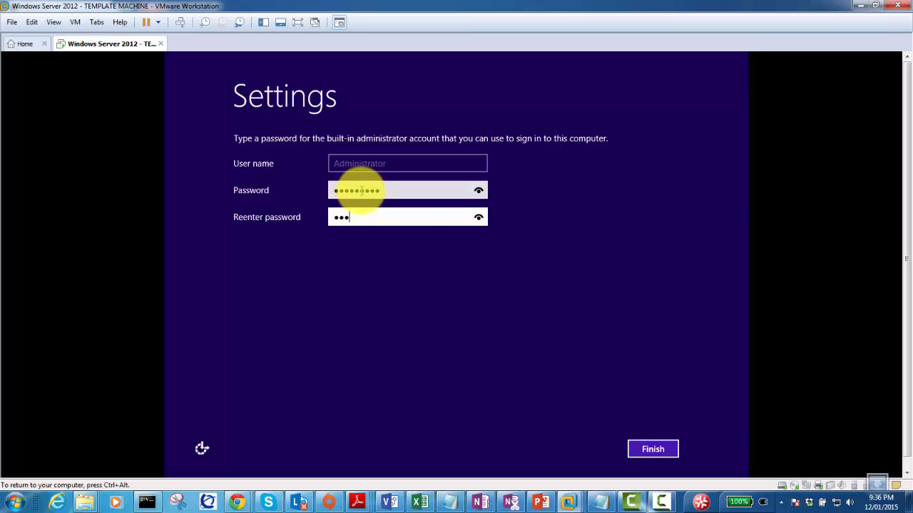
type("sw0r")
left_click(362, 190)
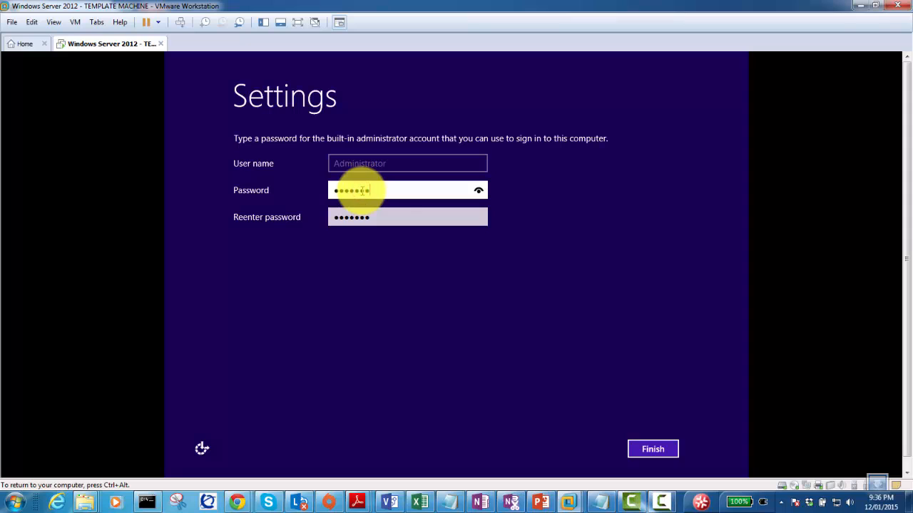
left_click(657, 457)
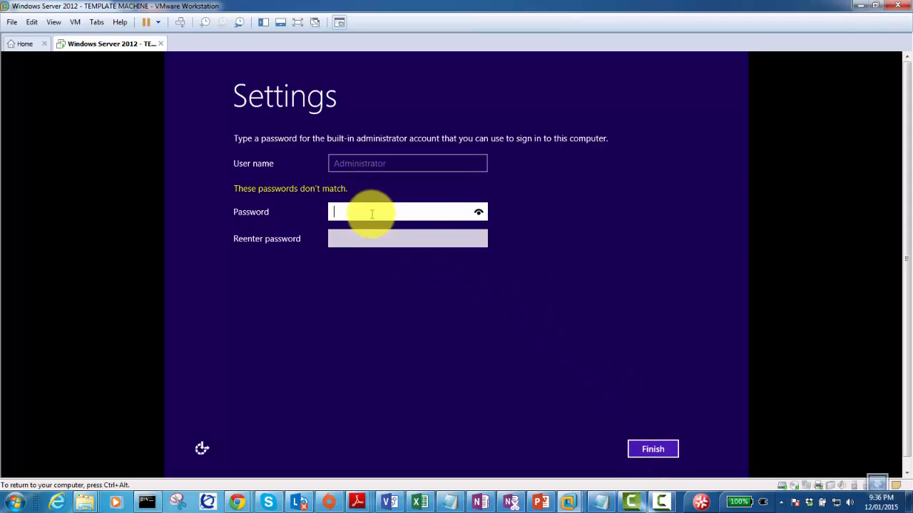
Retype the Administrator password in both fields after the mismatch warning.
type("P@s")
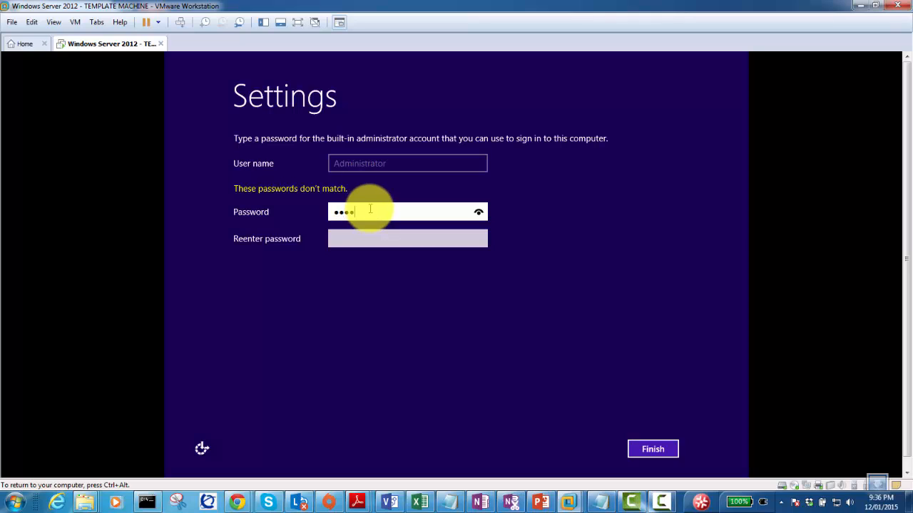
key("Tab")
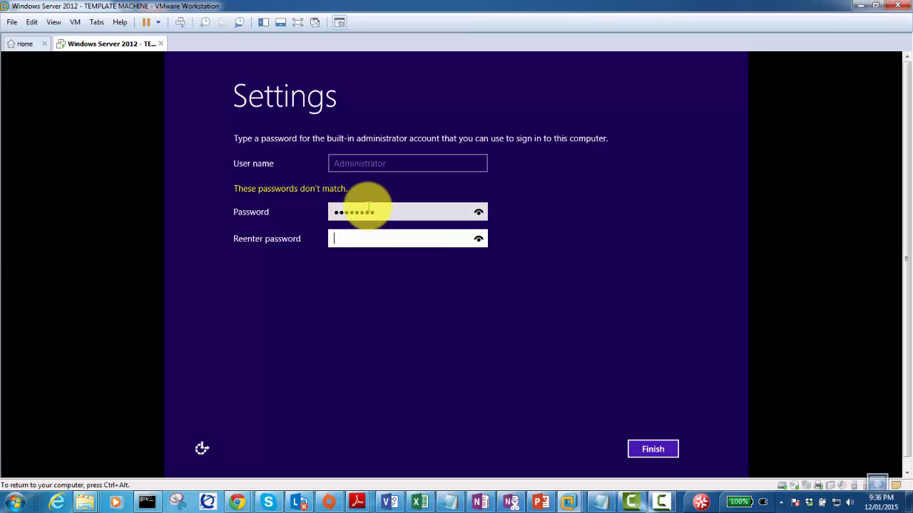
type("P@s")
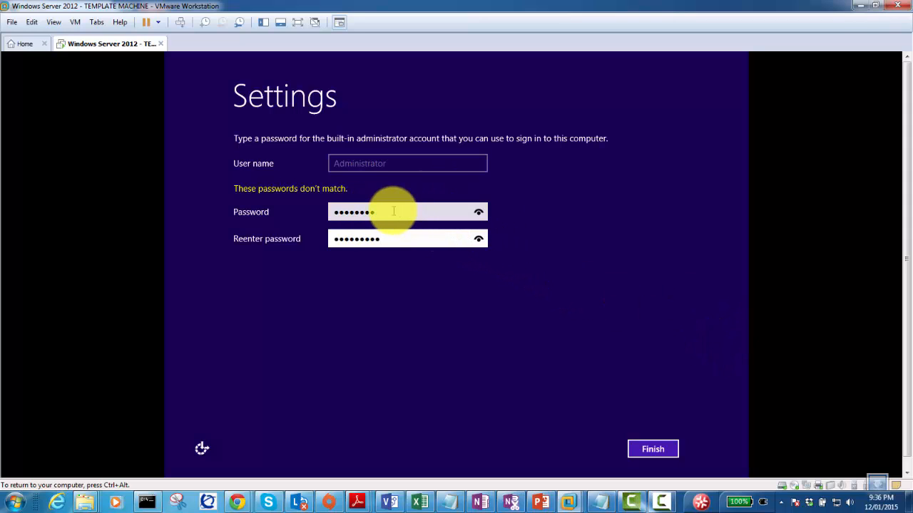
left_click_drag(393, 211, 306, 204)
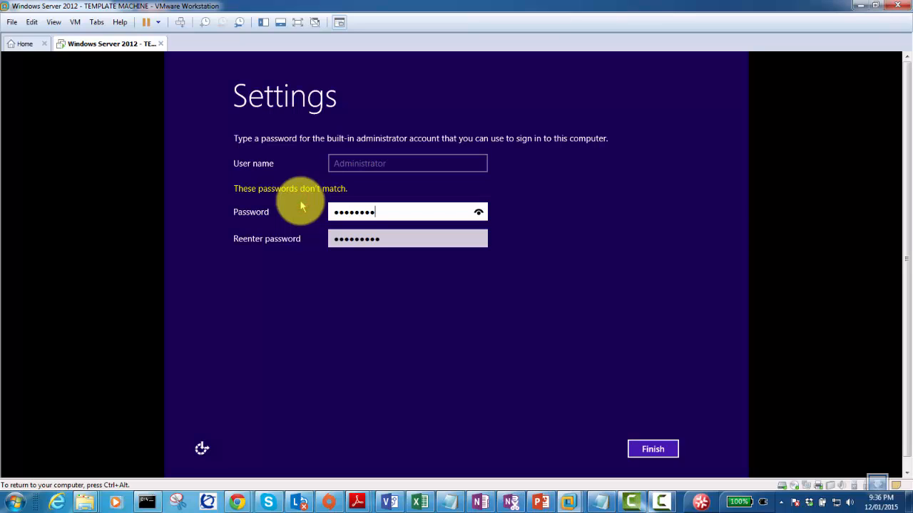
key("Tab")
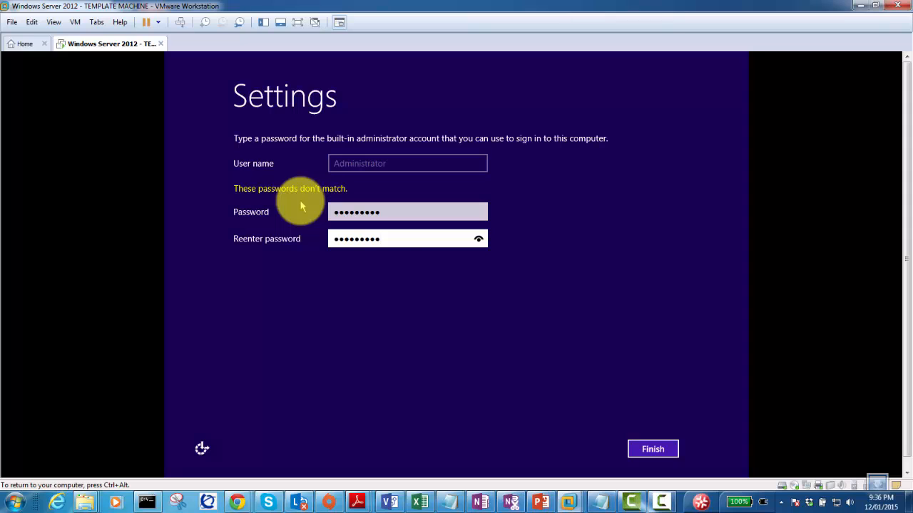
Finish setup, send Ctrl+Alt+Del at the lock screen, and sign in as Administrator.
left_click(648, 449)
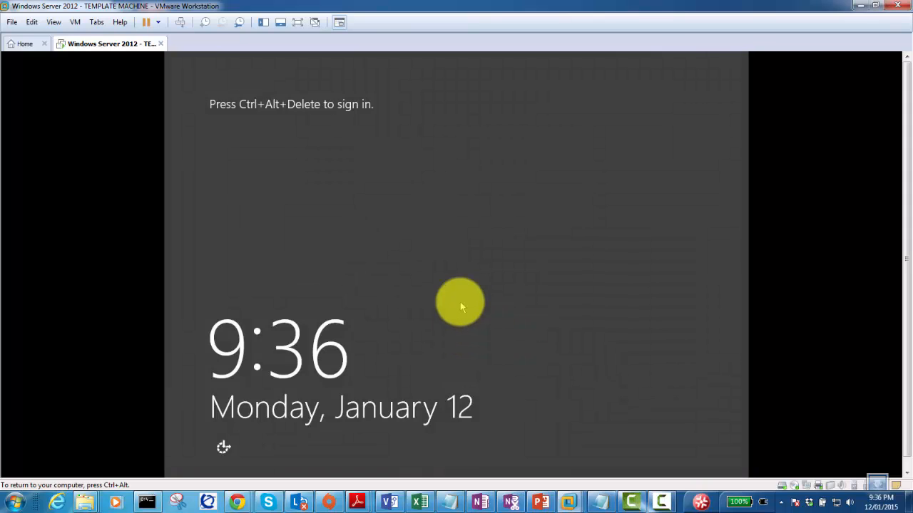
left_click(180, 22)
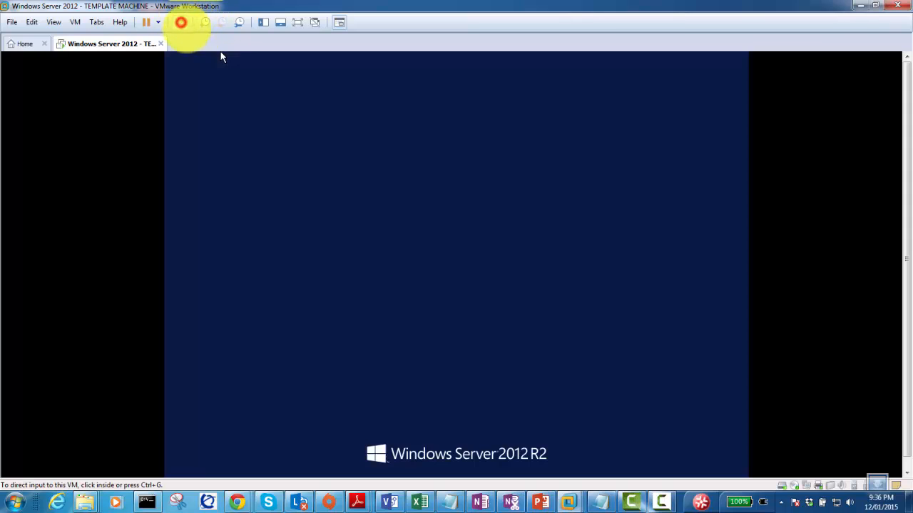
left_click(442, 223)
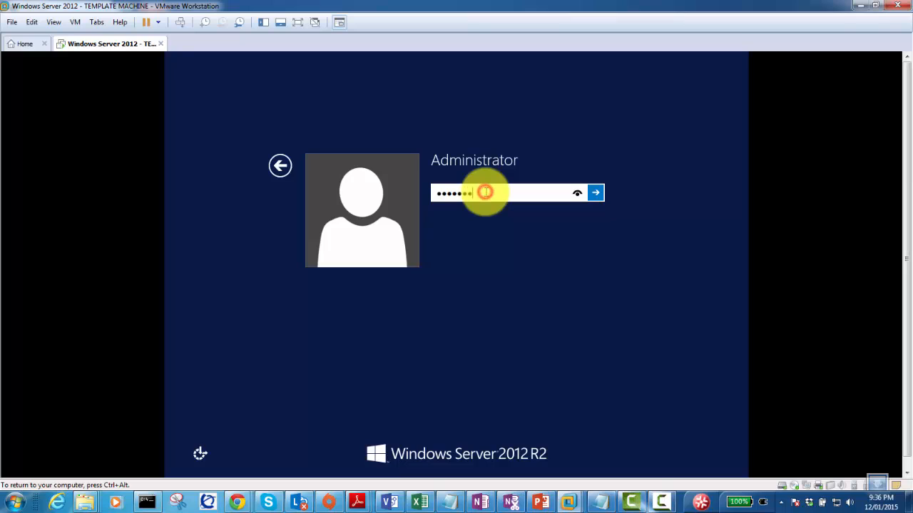
key("Return")
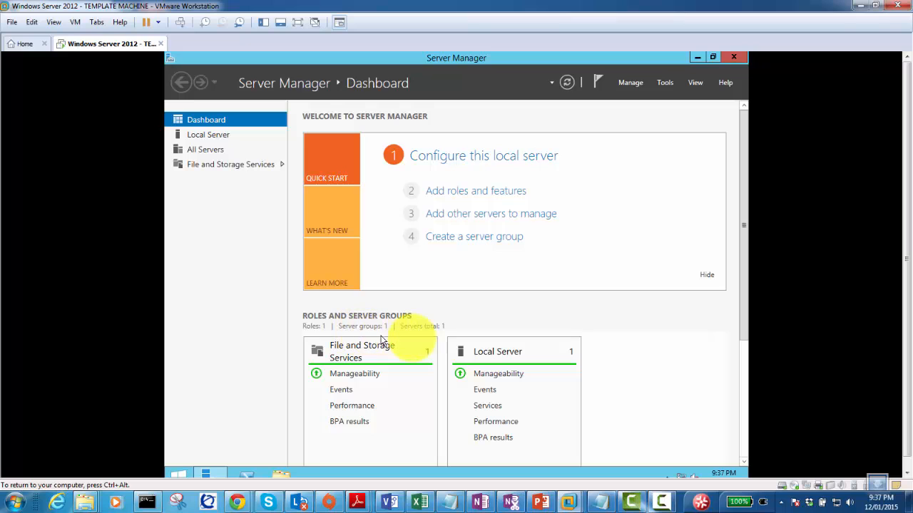
scroll(435, 341, "down", 3)
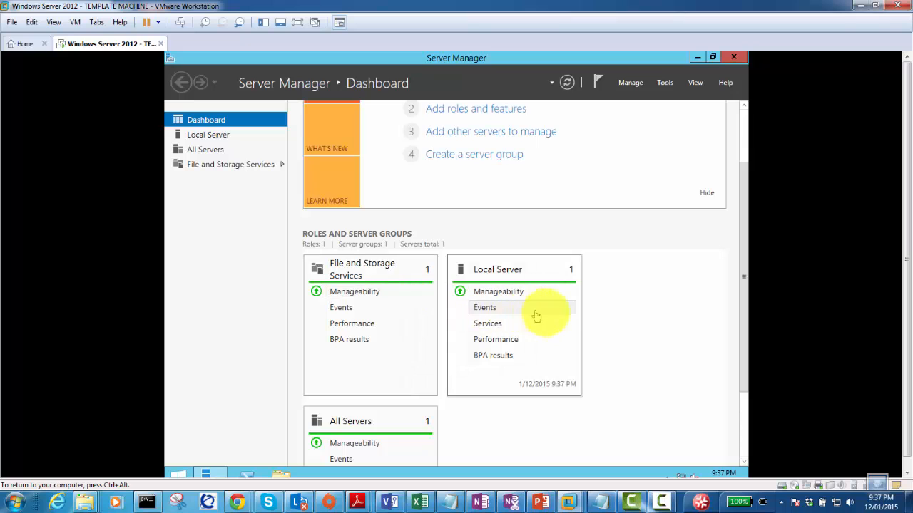
scroll(551, 344, "down", 2)
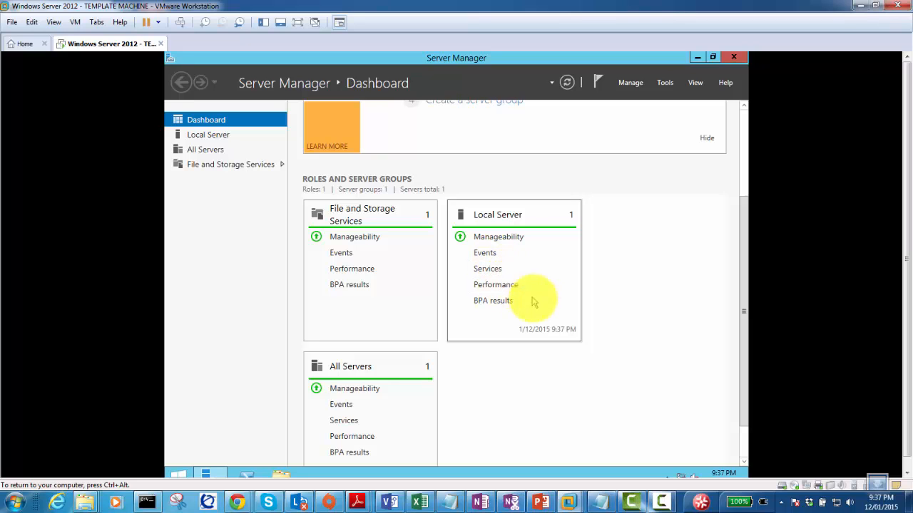
scroll(496, 332, "down", 2)
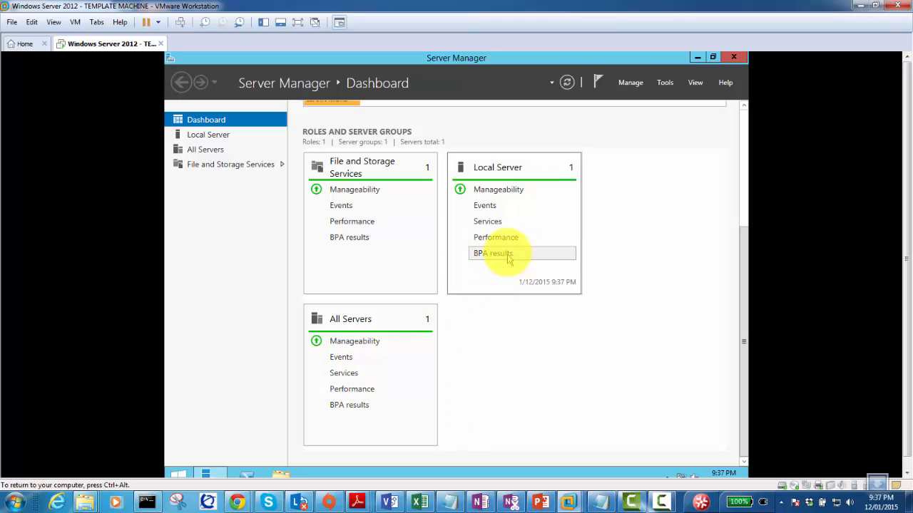
scroll(485, 249, "up", 3)
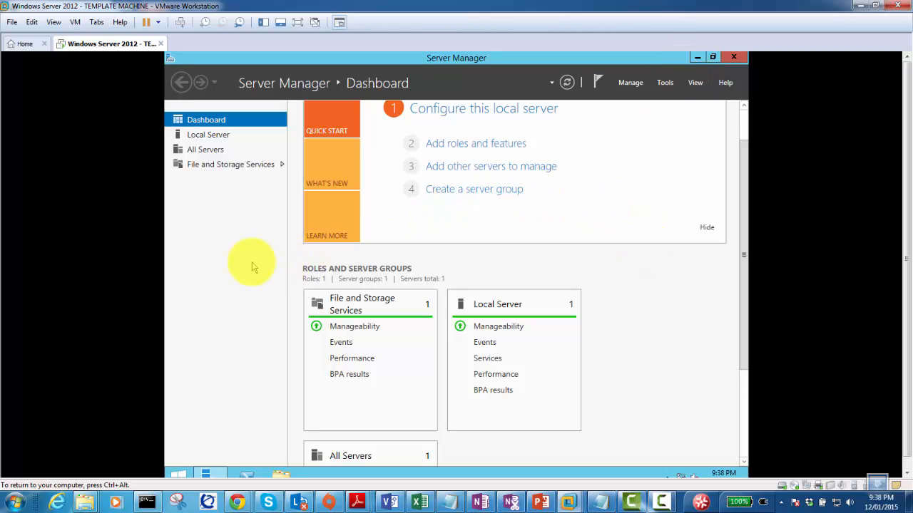
Choose VM > Install VMware Tools, then open File Explorer in the guest to show the disc.
left_click(244, 215)
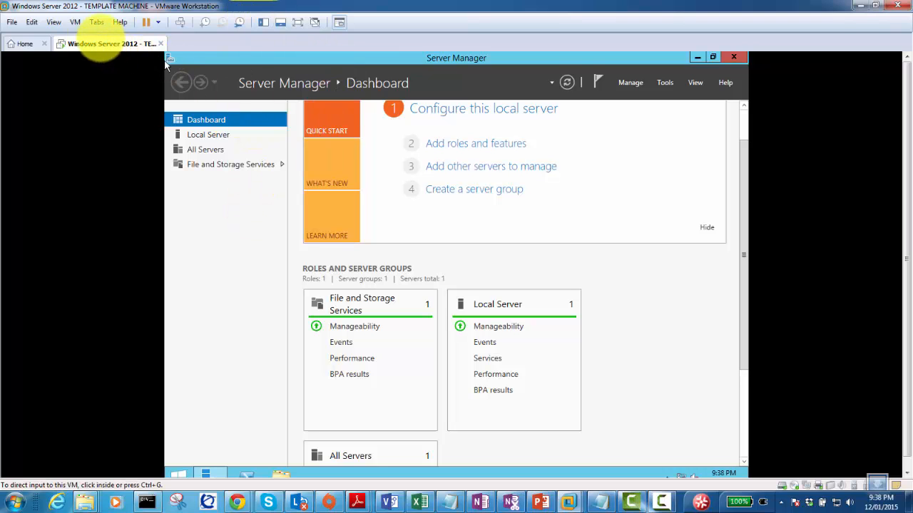
left_click(75, 22)
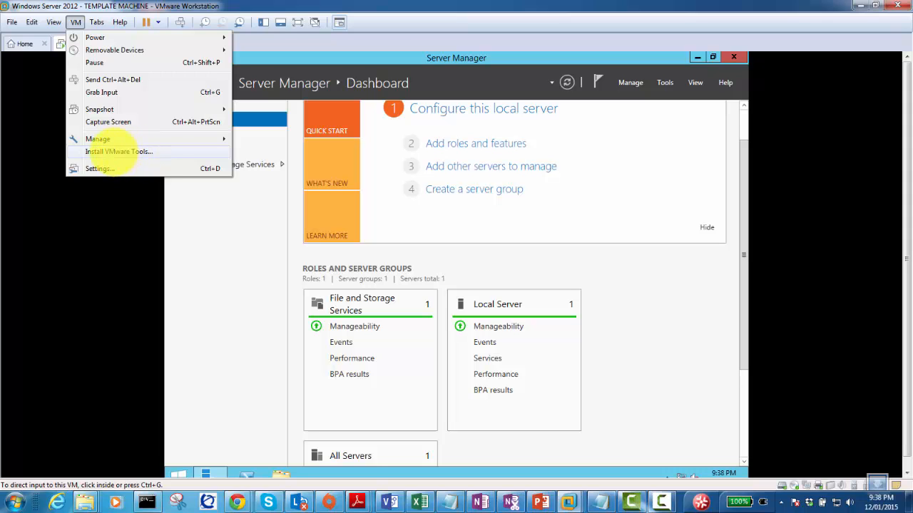
left_click(113, 151)
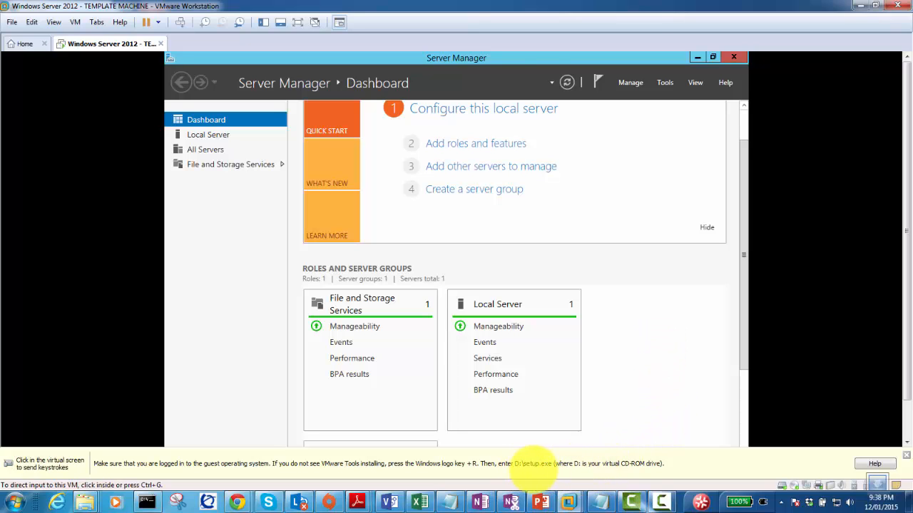
left_click(562, 179)
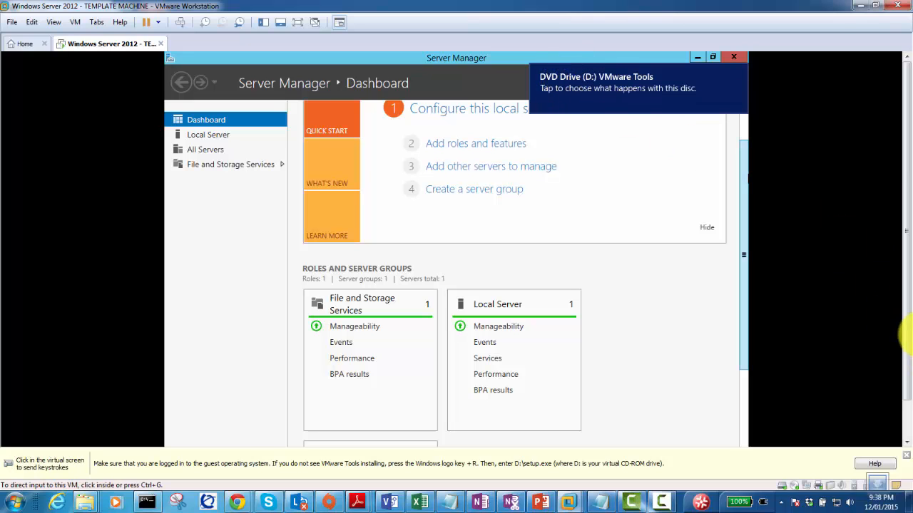
left_click_drag(906, 272, 907, 332)
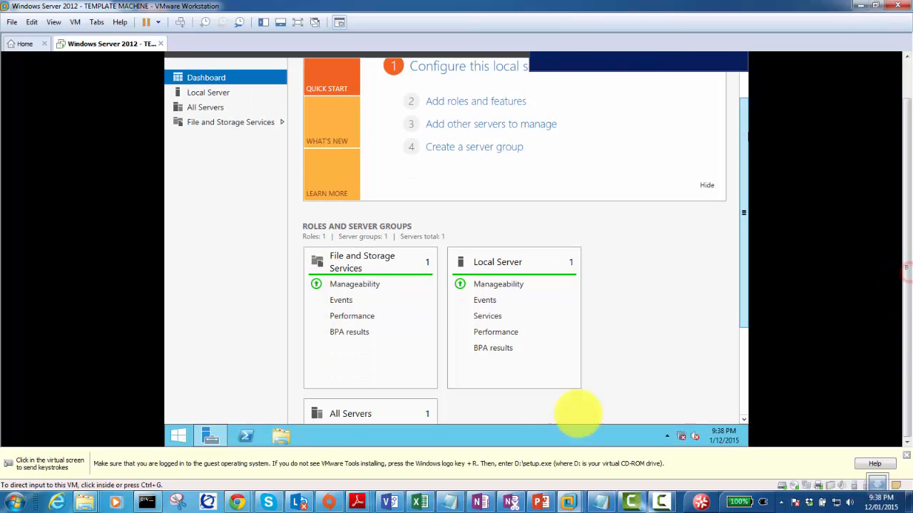
left_click(280, 437)
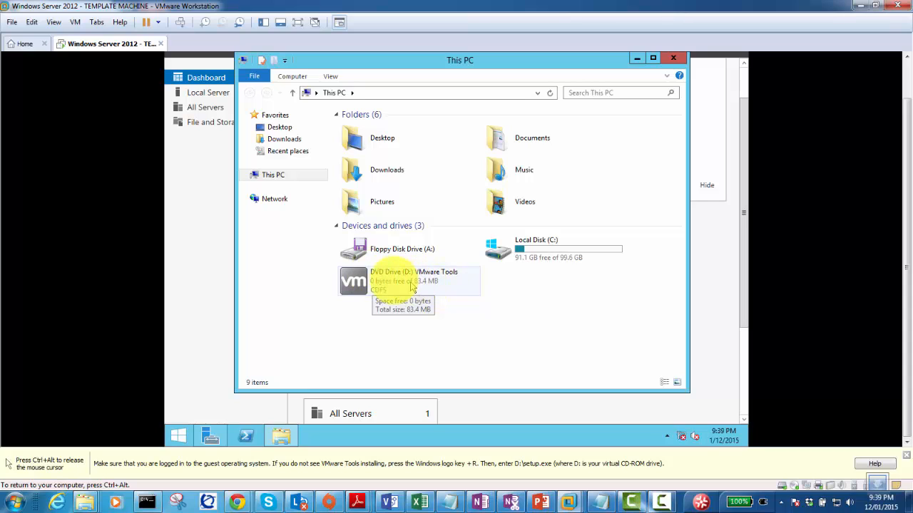
Run the installer from DVD Drive (D:) VMware Tools and bring its setup wizard forward.
double_click(355, 284)
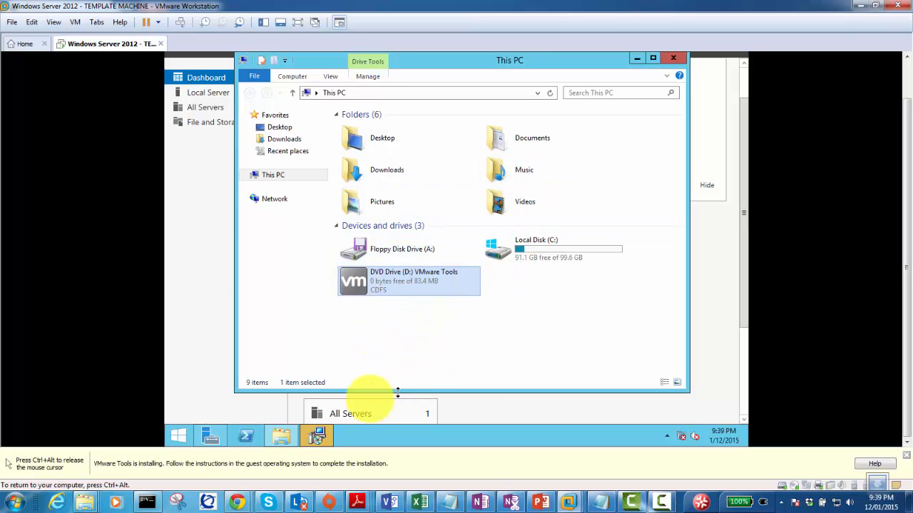
left_click(317, 435)
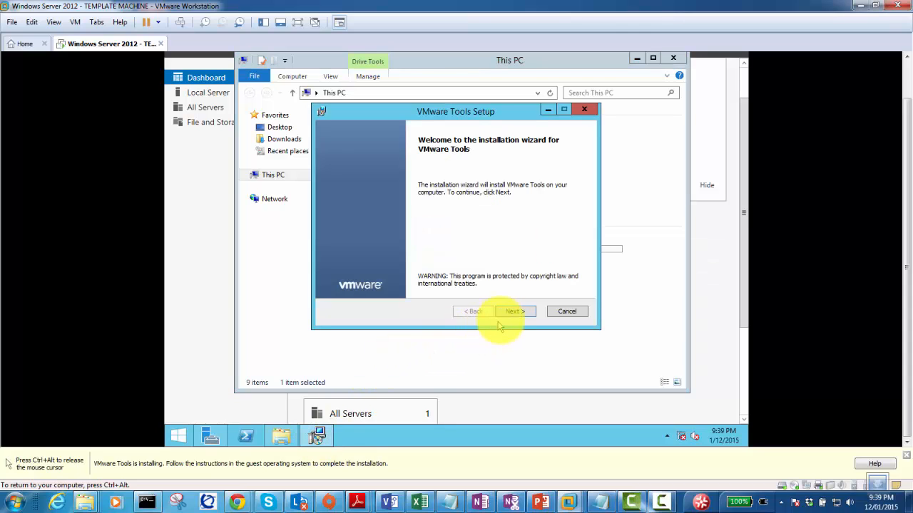
Run the VMware Tools wizard with the Complete setup type through to Finish.
left_click(513, 311)
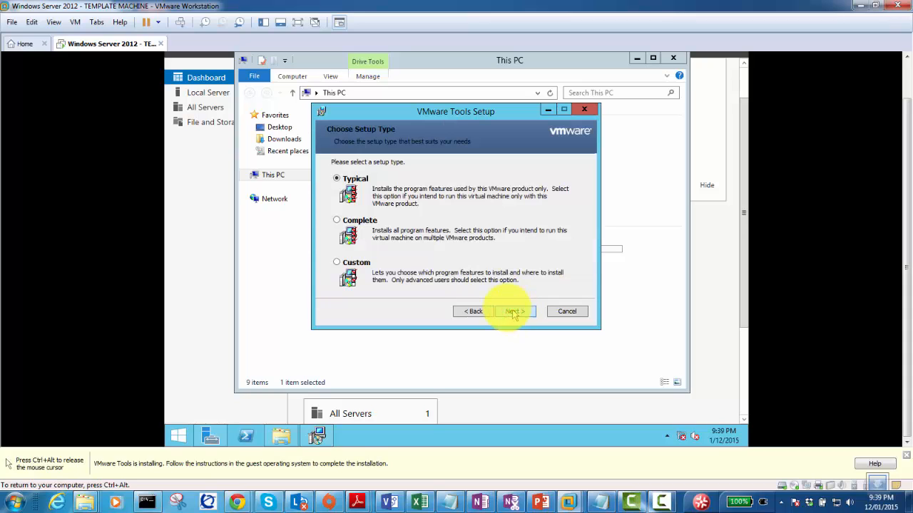
left_click(357, 221)
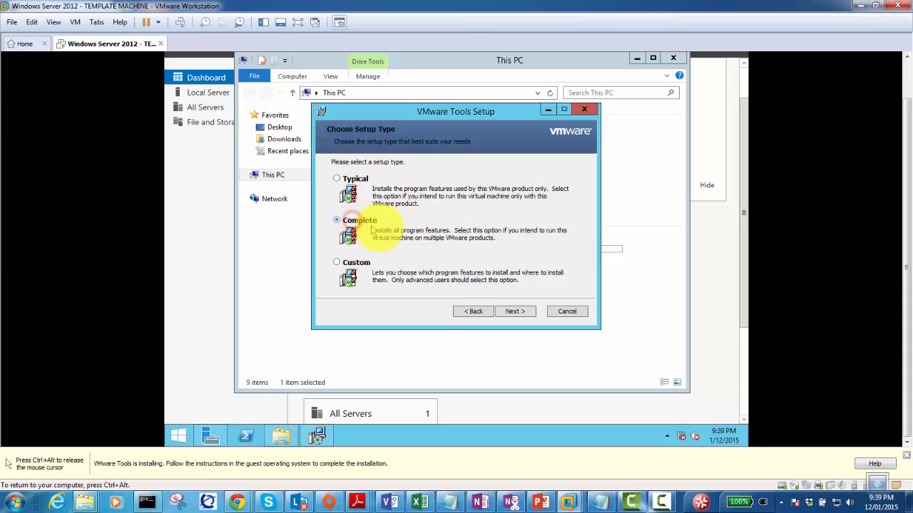
left_click(517, 311)
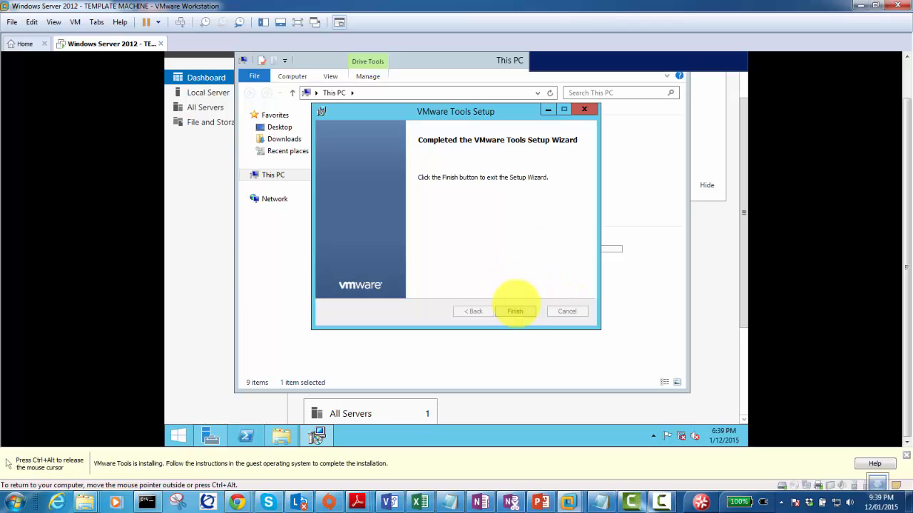
left_click(515, 311)
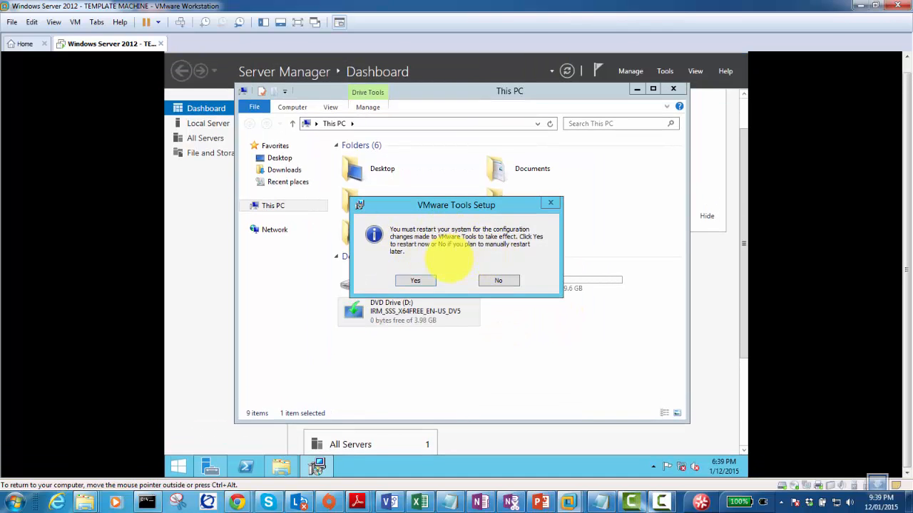
Answer Yes to restart the guest so the VMware Tools changes apply.
left_click(427, 281)
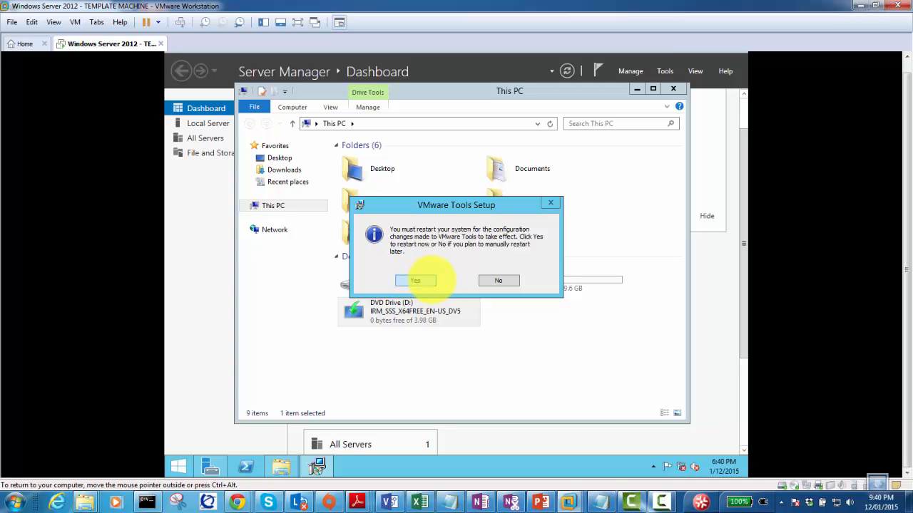
left_click(418, 281)
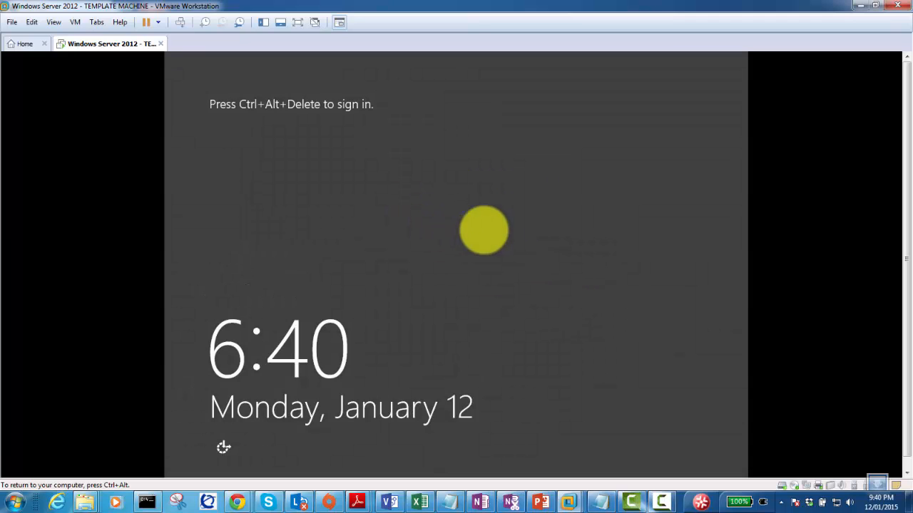
Sign back into the guest's administrator account using Ctrl+Alt+Del and the account password.
left_click(180, 22)
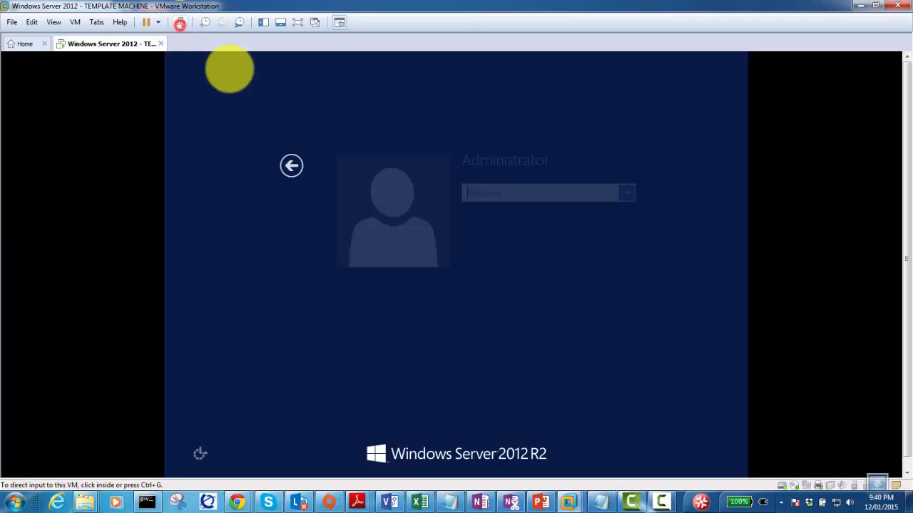
left_click(468, 197)
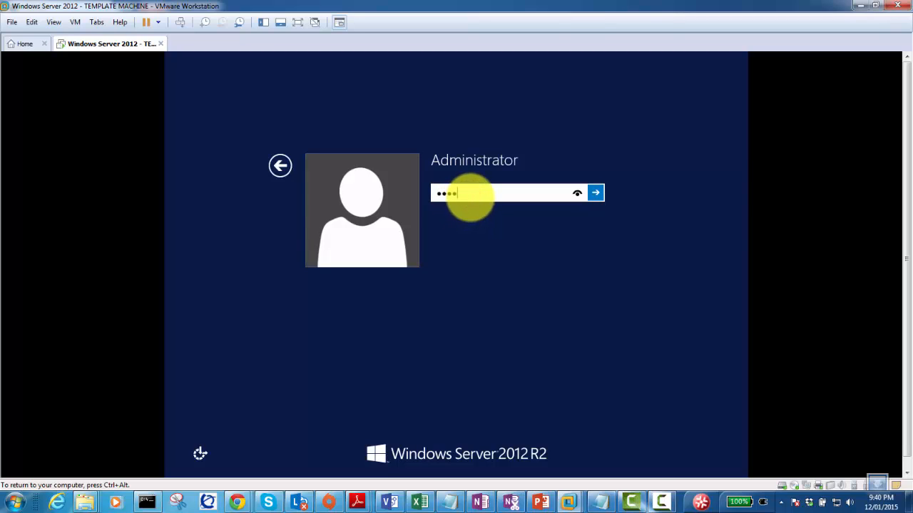
key("Return")
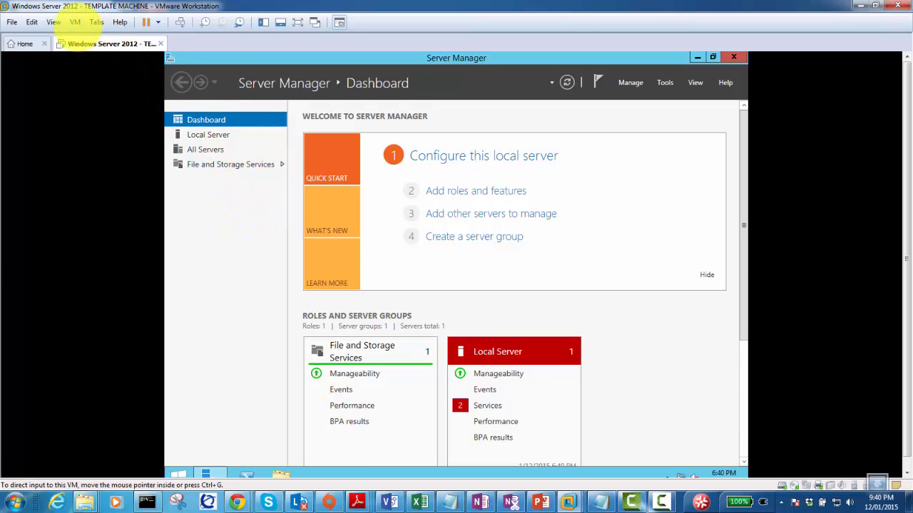
Confirm VMware Tools in the VM menu, then show Server Manager's Local Server properties.
left_click(75, 22)
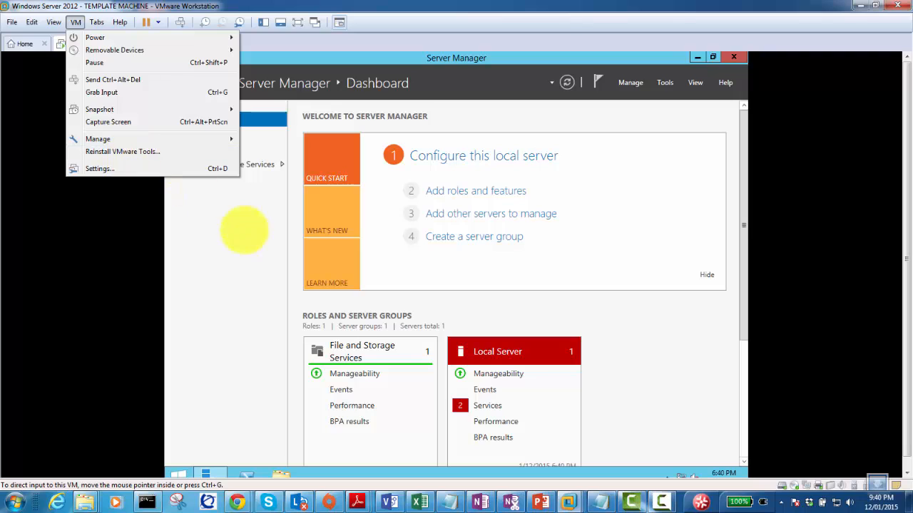
left_click(241, 256)
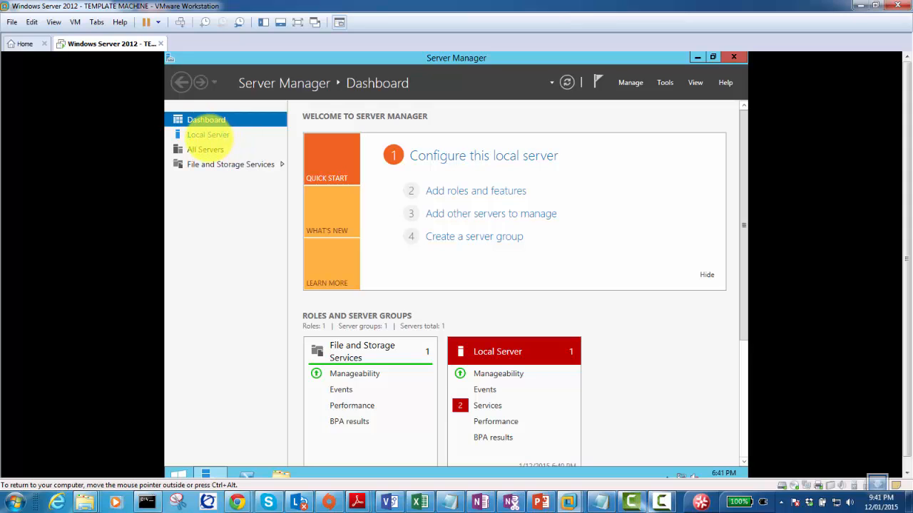
left_click(208, 135)
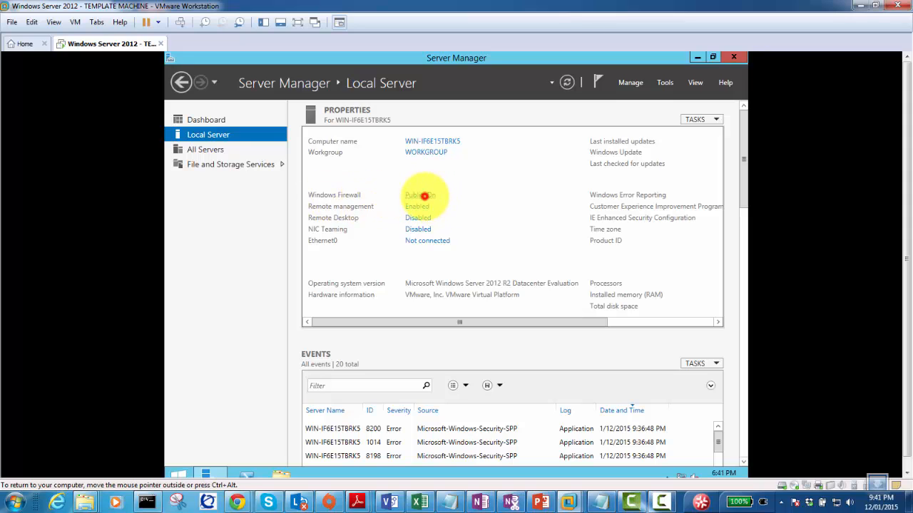
Turn off Windows Firewall for private and public networks, then close the firewall window.
left_click(421, 195)
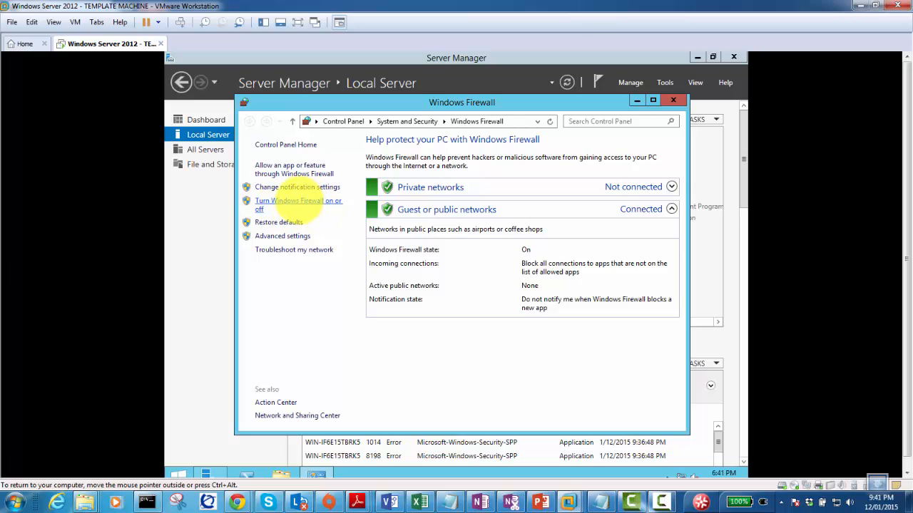
left_click(298, 202)
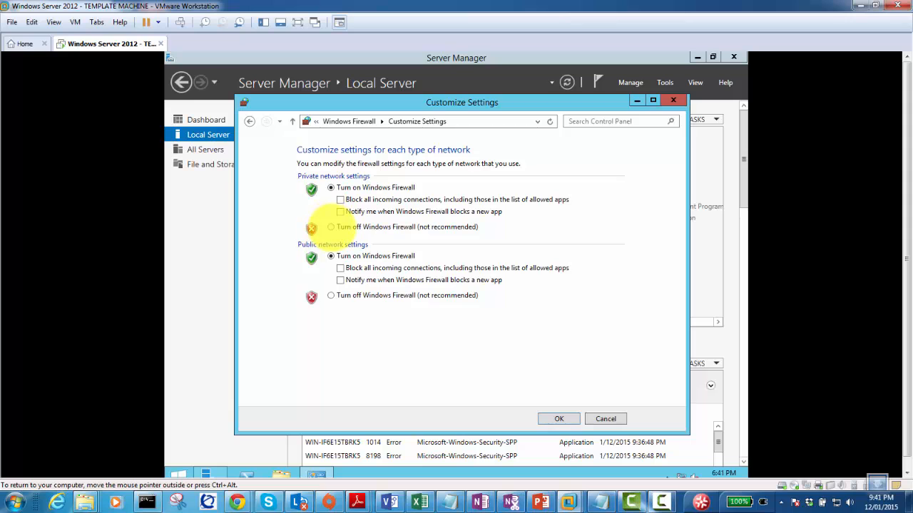
left_click(330, 227)
left_click(330, 295)
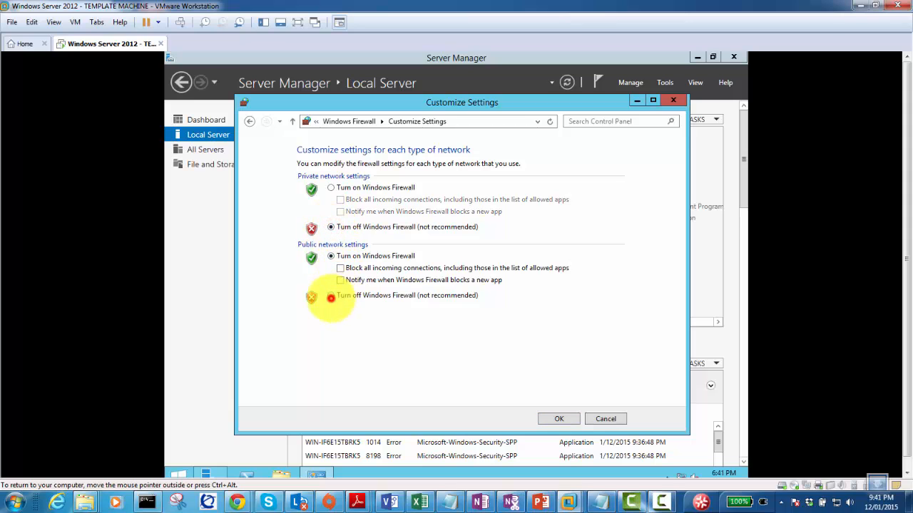
left_click(559, 419)
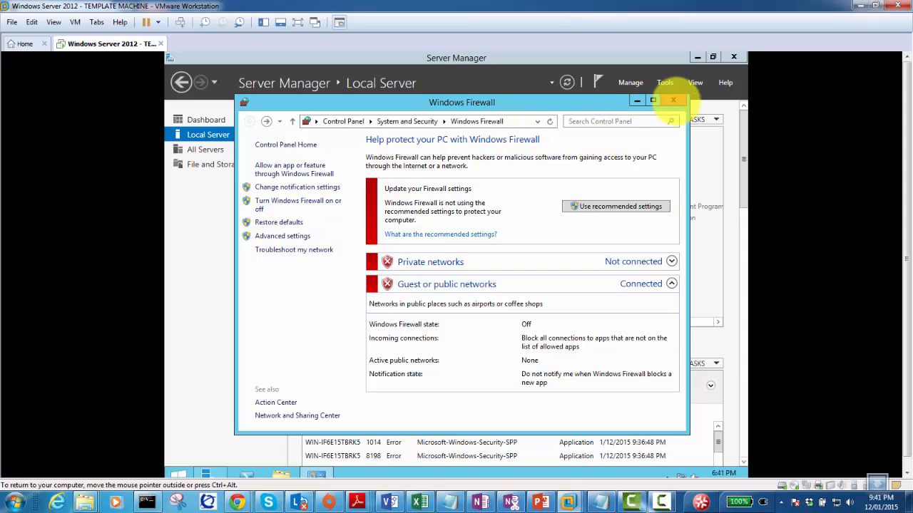
left_click(673, 99)
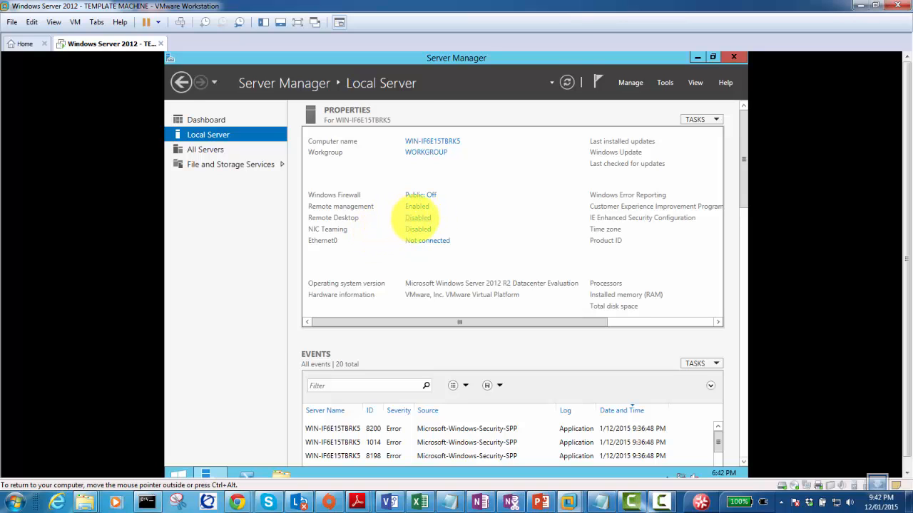
Allow remote connections to this computer, accepting the firewall notice, so Remote Desktop reads Enabled.
left_click(417, 217)
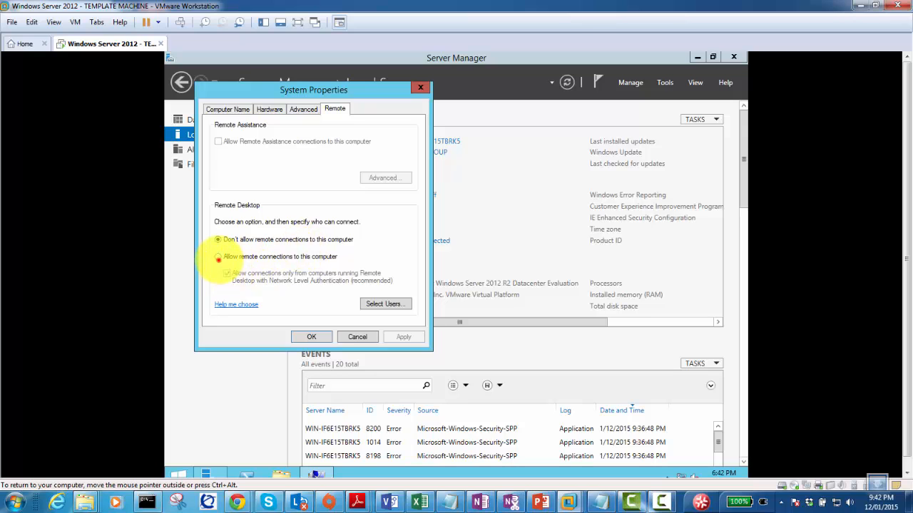
left_click(218, 258)
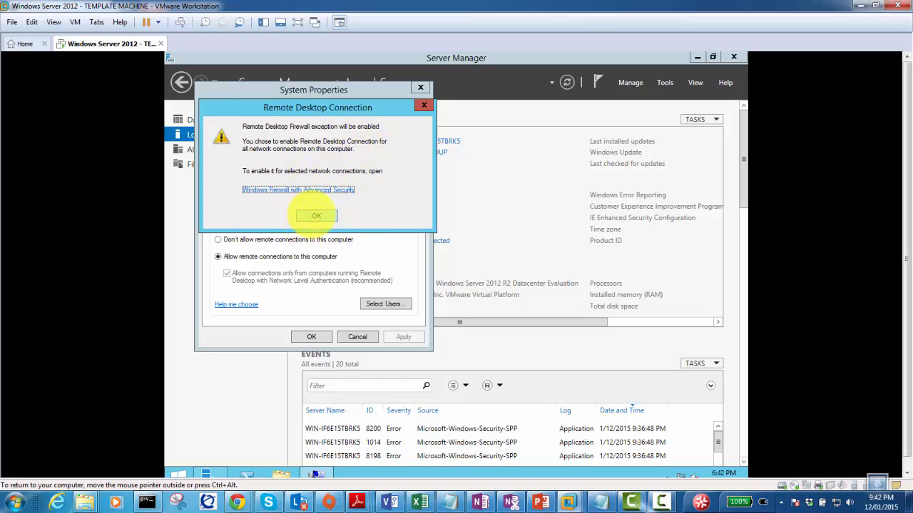
left_click(316, 216)
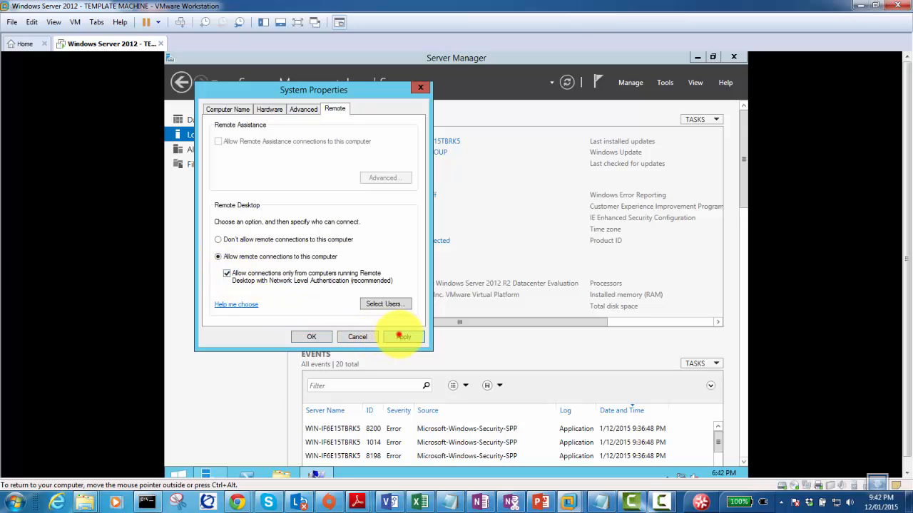
left_click(305, 336)
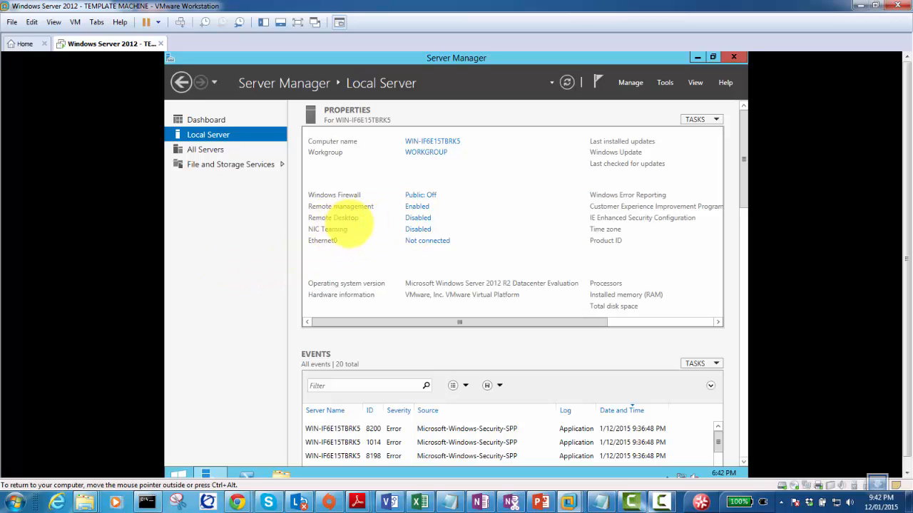
left_click(371, 241)
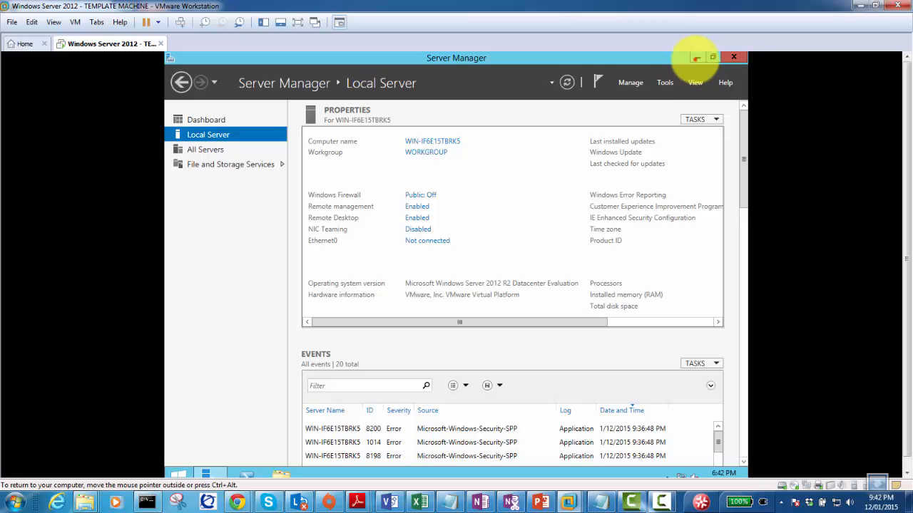
Minimize Server Manager to reveal the guest desktop and bring up the VM tab's context menu.
left_click(696, 58)
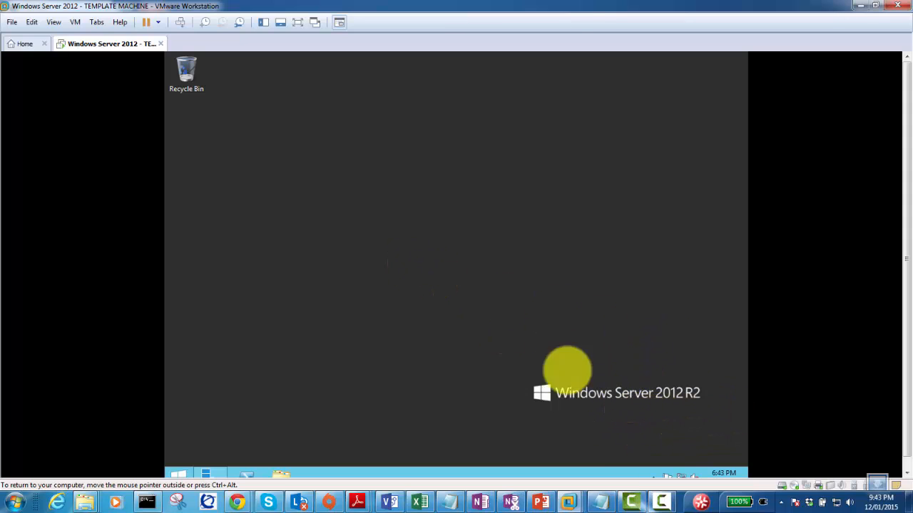
left_click(282, 151)
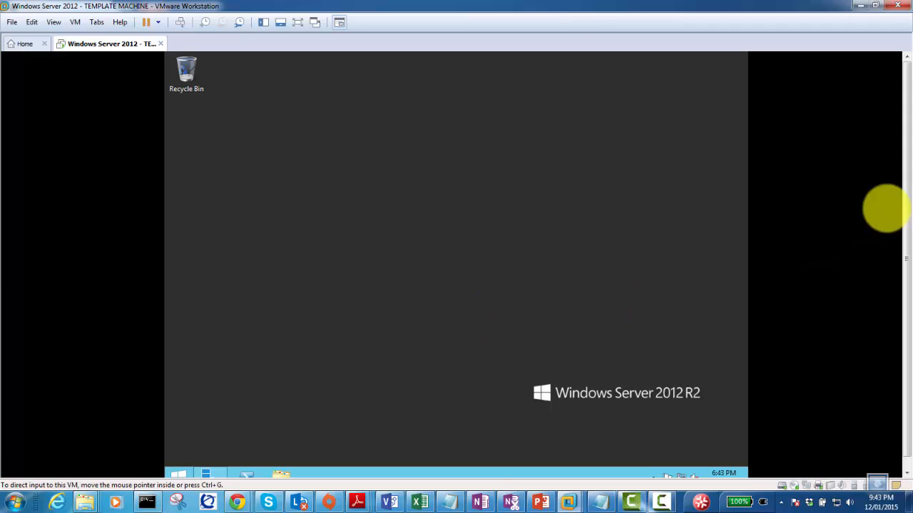
left_click_drag(906, 191, 904, 273)
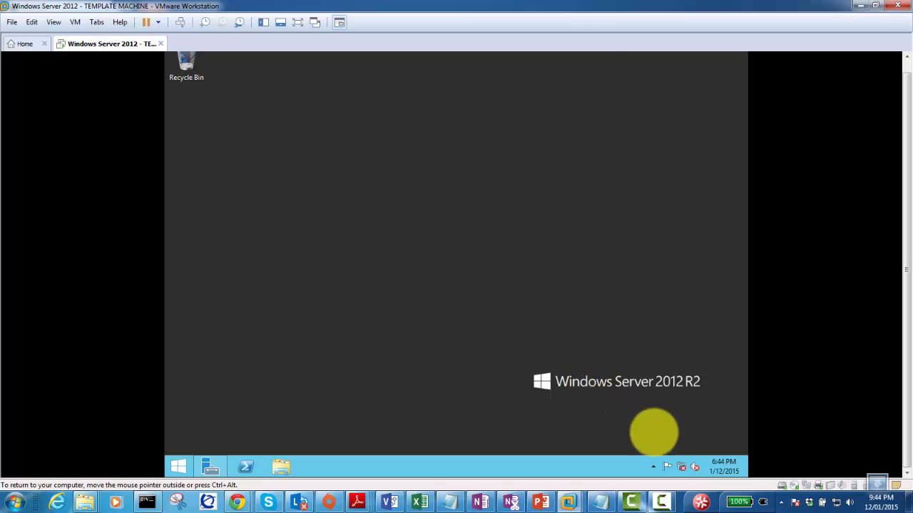
mouse_move(682, 463)
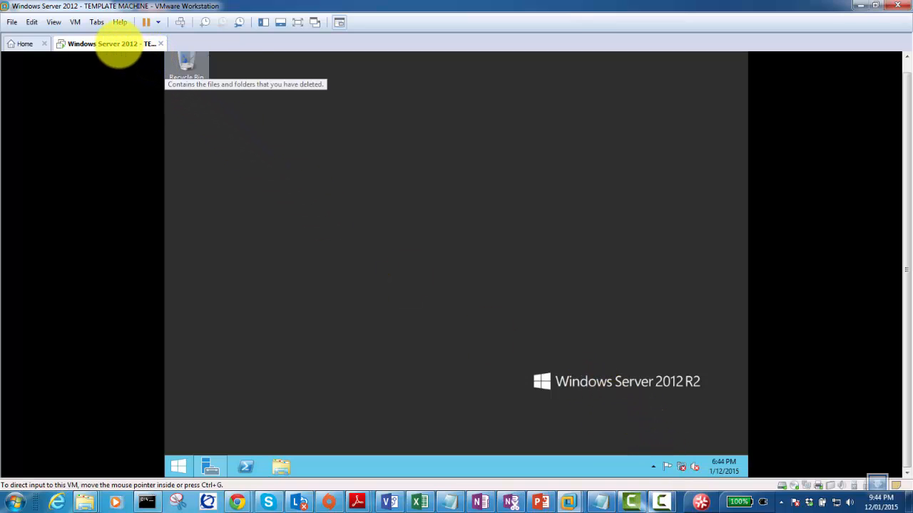
right_click(119, 44)
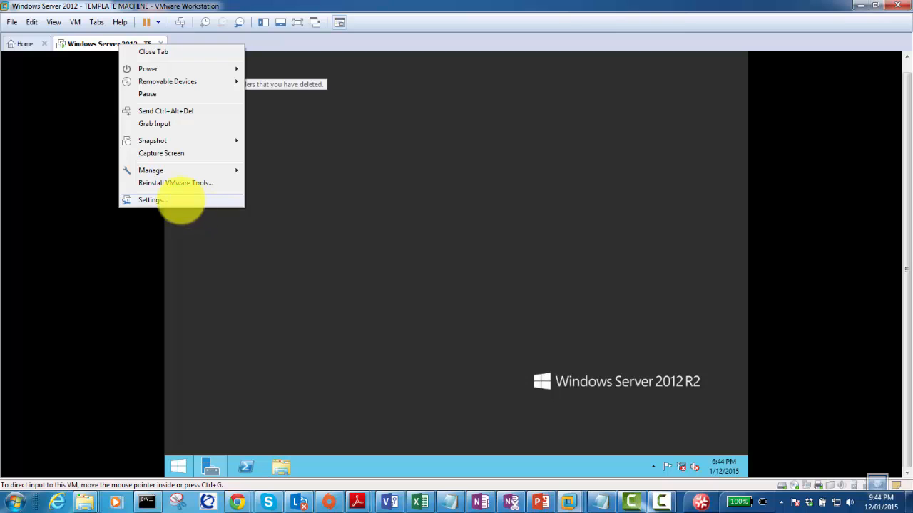
Set the Network Adapter to Bridged with 'Replicate physical network connection state' ticked.
left_click(179, 203)
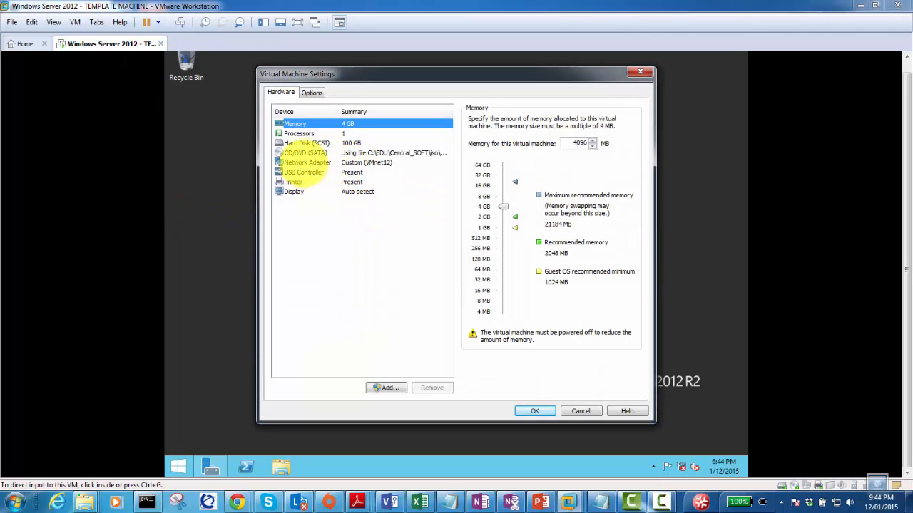
left_click(306, 162)
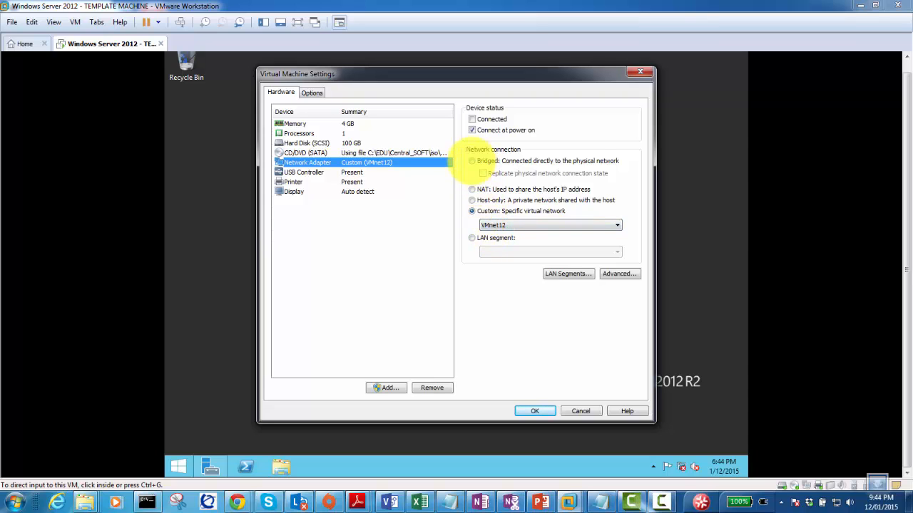
left_click(471, 161)
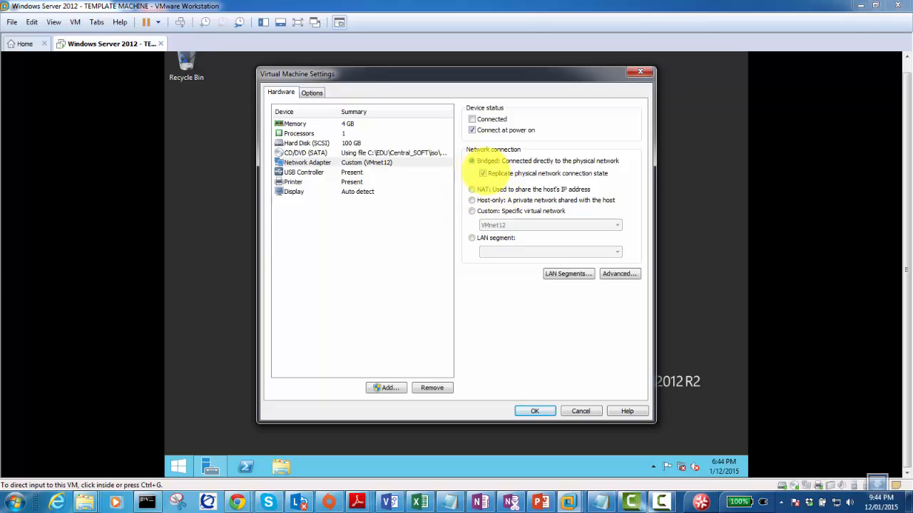
left_click(487, 163)
left_click(529, 412)
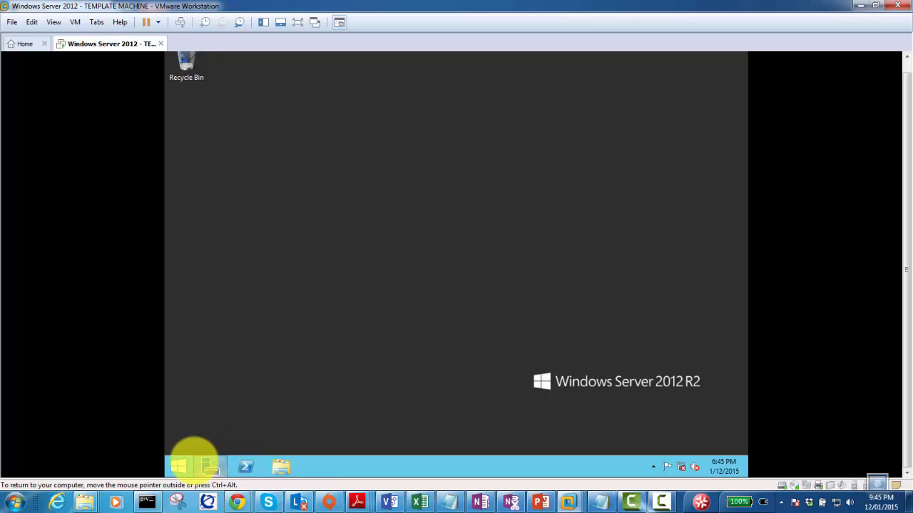
Reopen Server Manager's Local Server page and scroll to the Windows Update status, Not configured.
left_click(205, 464)
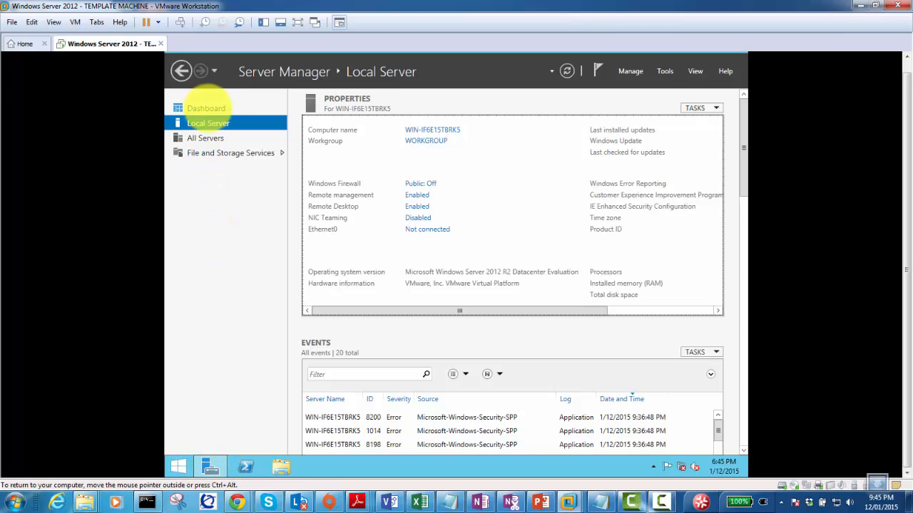
left_click(206, 108)
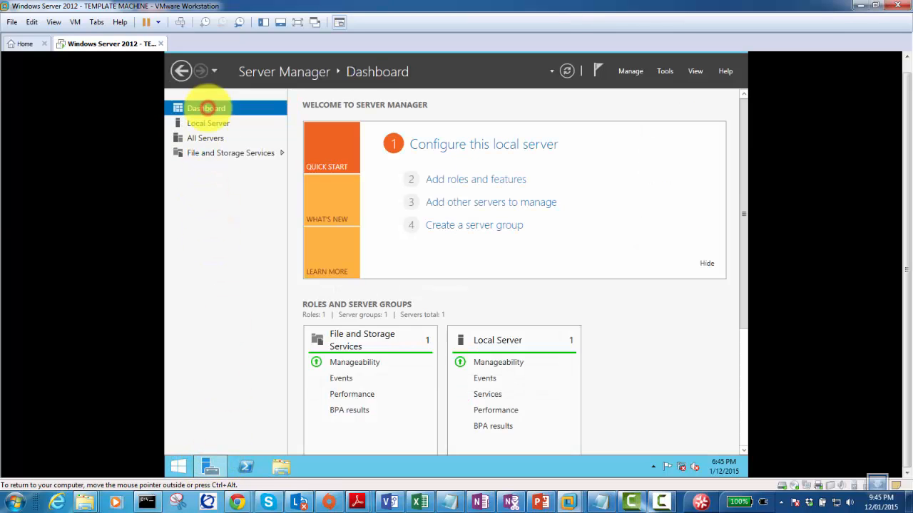
left_click(207, 124)
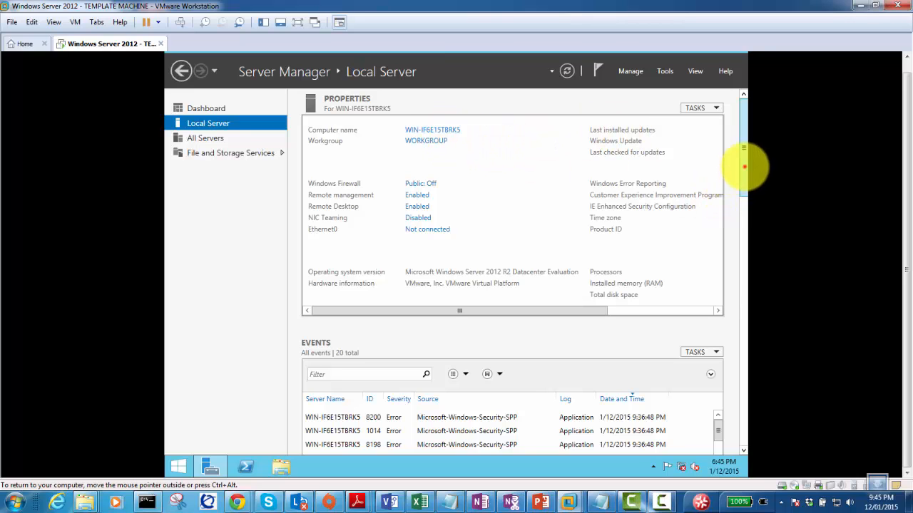
mouse_move(748, 167)
left_mouse_down()
mouse_move(748, 204)
mouse_move(743, 154)
left_mouse_up()
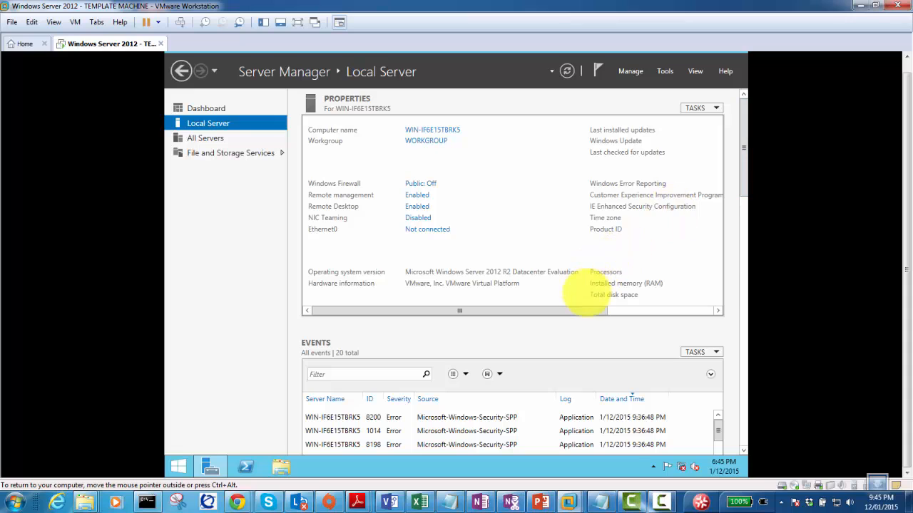
left_click_drag(587, 308, 697, 328)
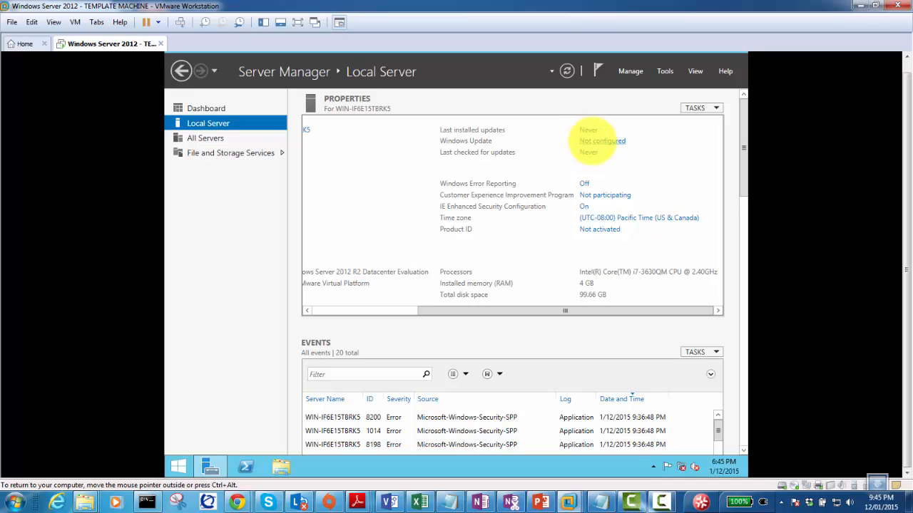
Turn on automatic updates from the Windows Update 'Not configured' link.
left_click(594, 140)
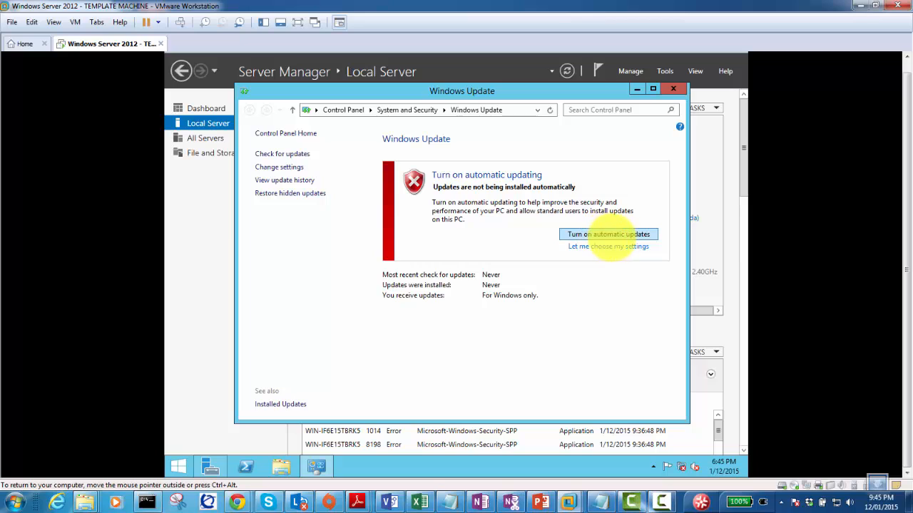
left_click(611, 235)
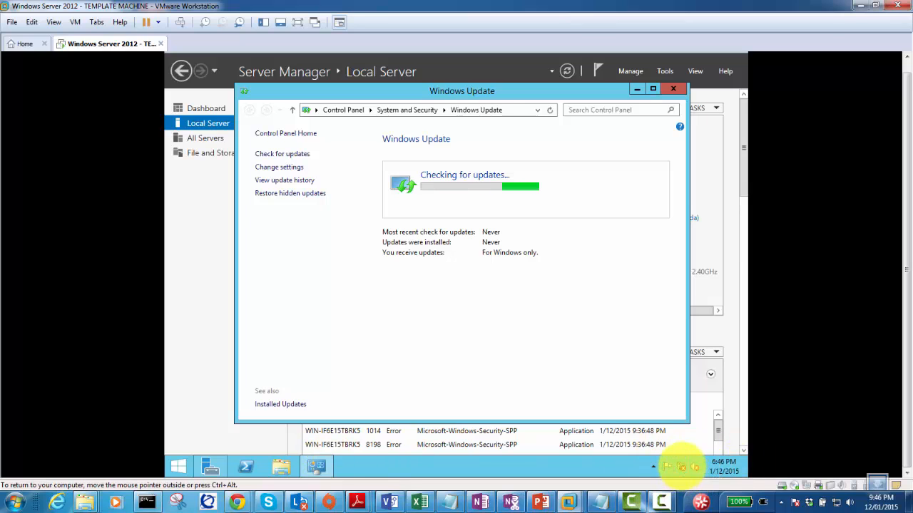
Open the guest's Network Connections via the Network and Sharing Center.
right_click(681, 466)
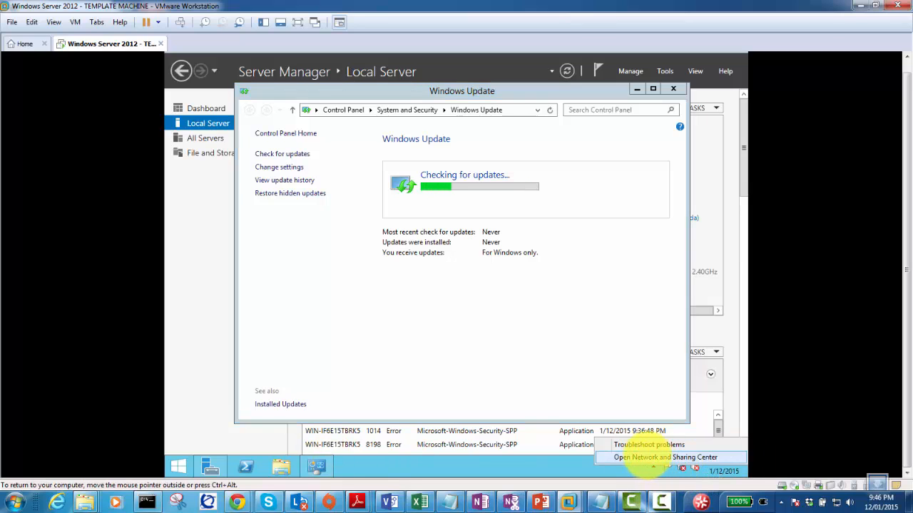
left_click(652, 457)
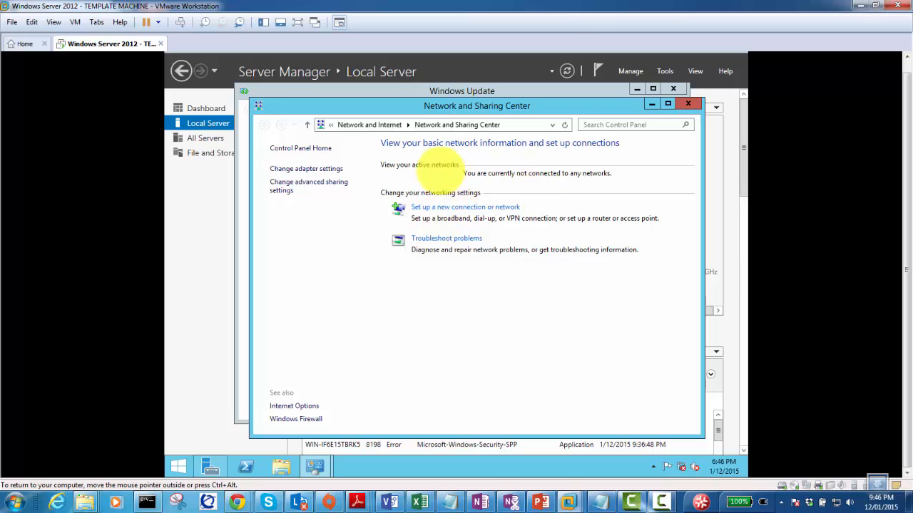
left_click(303, 169)
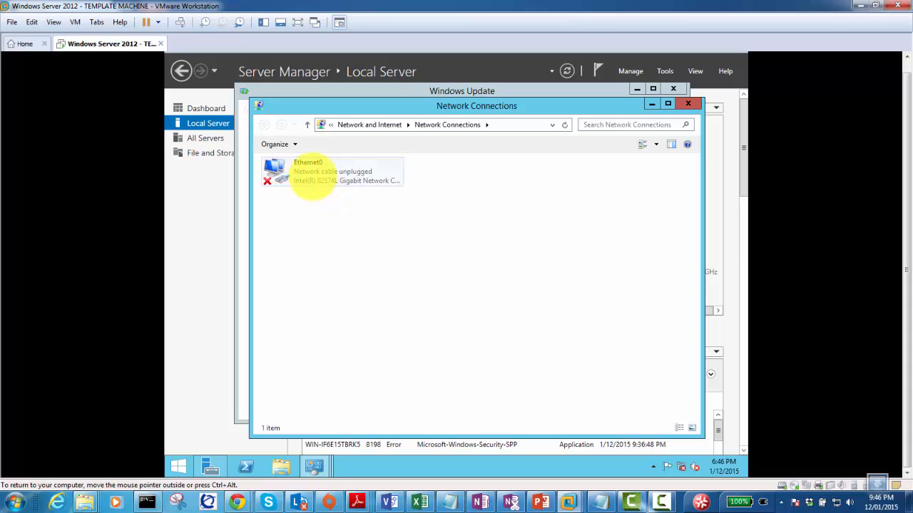
Inspect Ethernet0's properties twice, cancelling each time without changes.
double_click(312, 177)
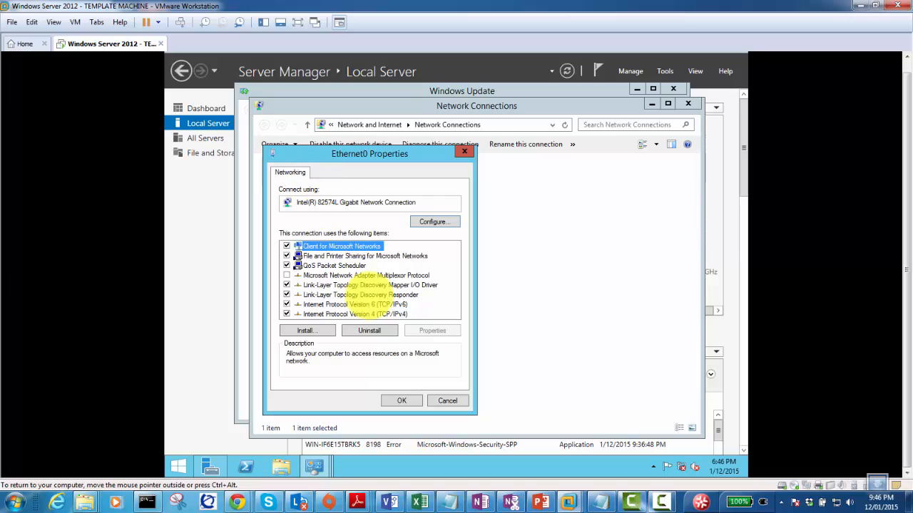
left_click(442, 401)
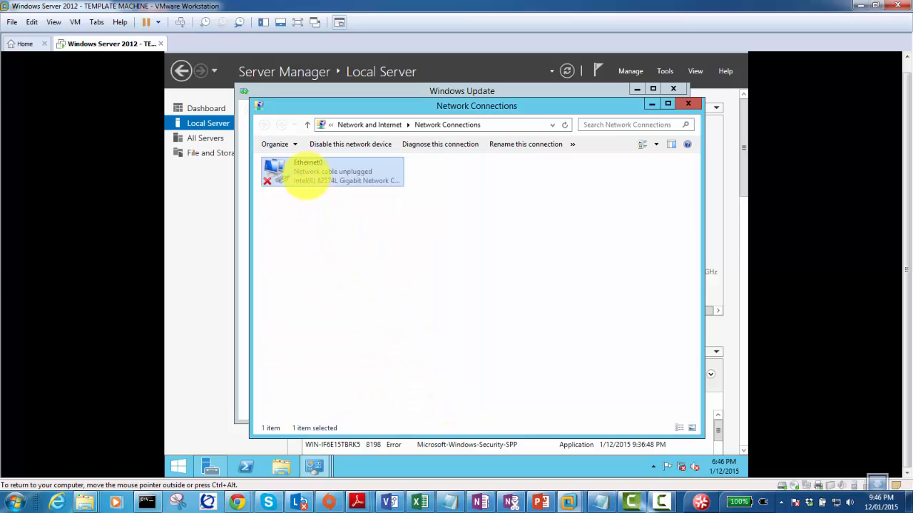
right_click(307, 176)
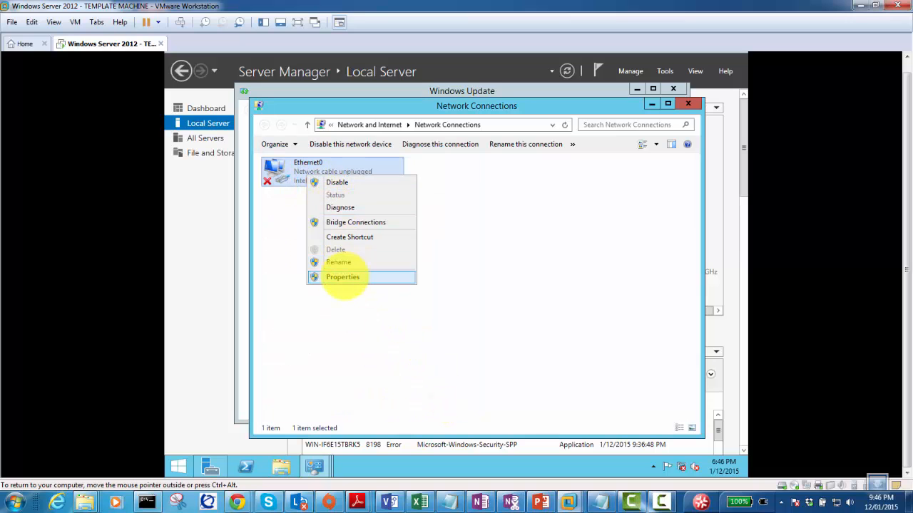
left_click(345, 277)
left_click(436, 401)
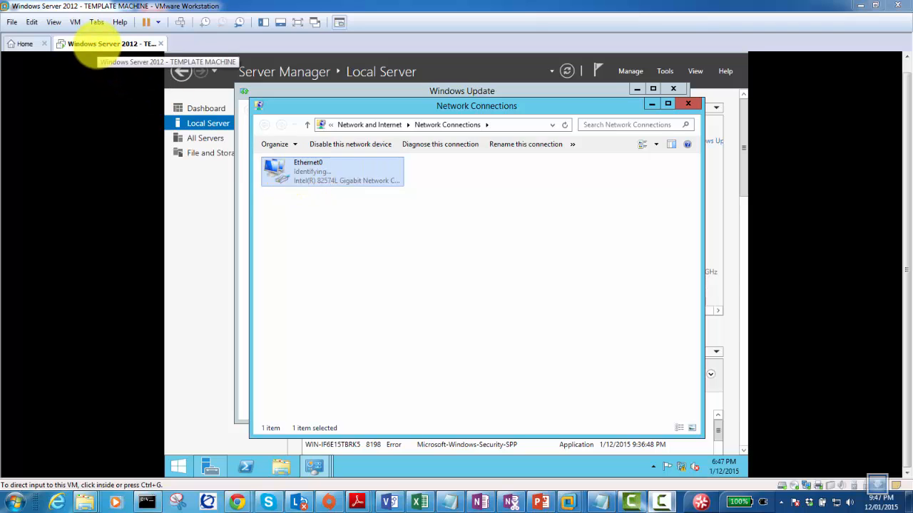
In the VM's Network Adapter settings, uncheck and recheck Connected, then save.
right_click(92, 48)
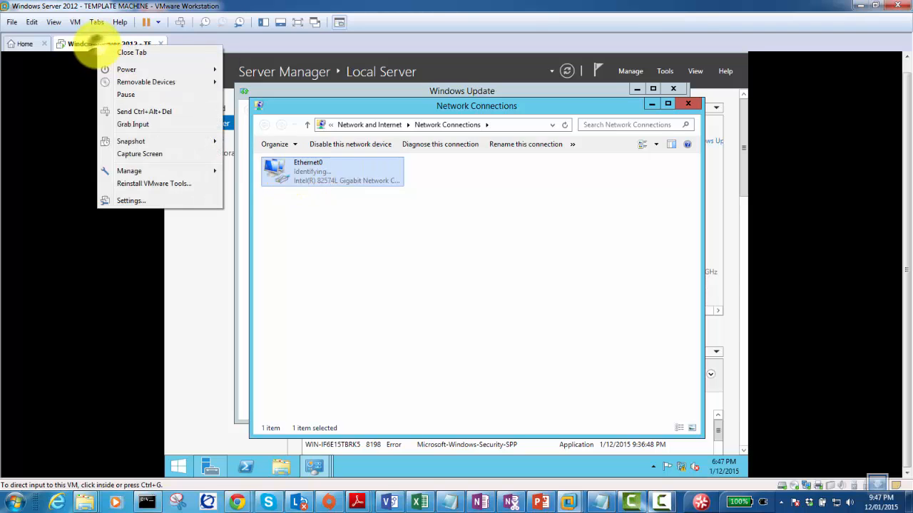
left_click(163, 202)
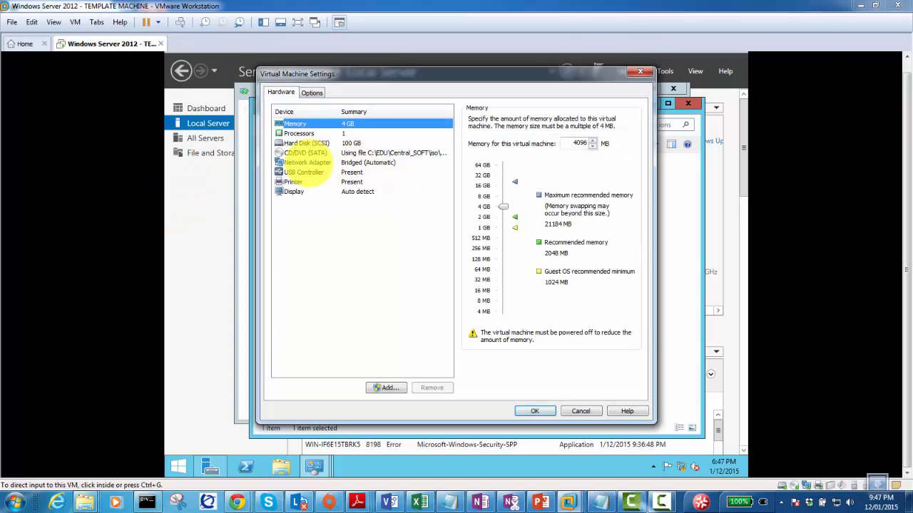
left_click(307, 162)
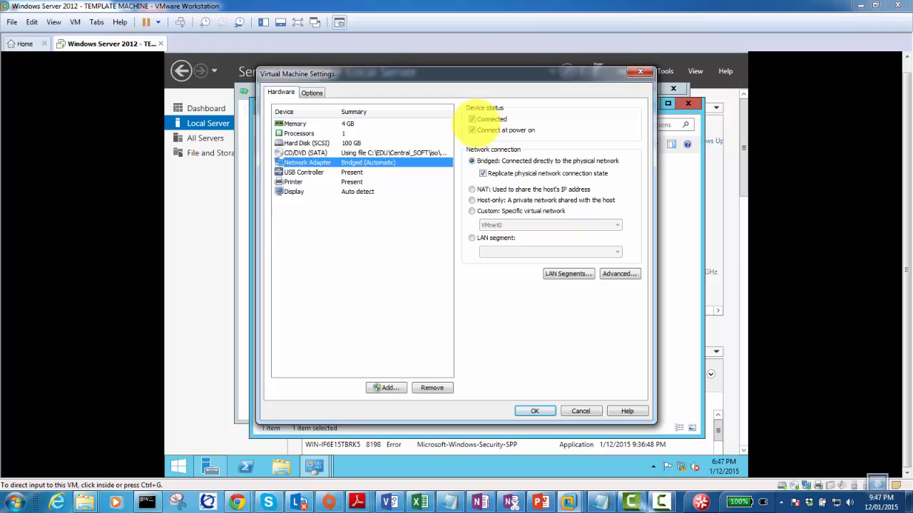
left_click(472, 119)
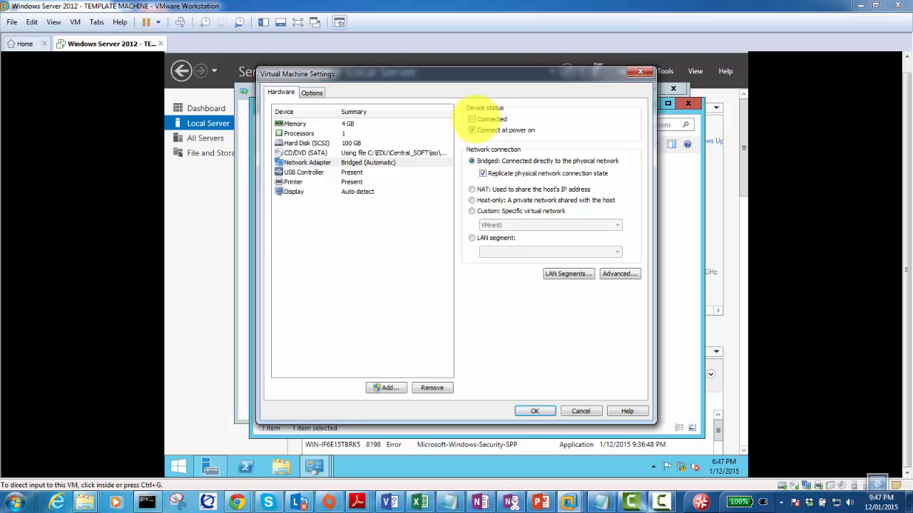
left_click(472, 120)
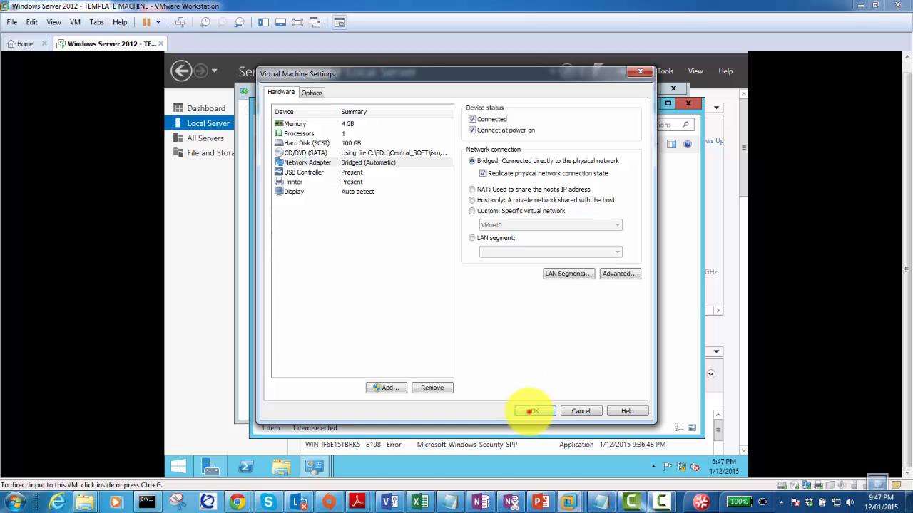
left_click(534, 411)
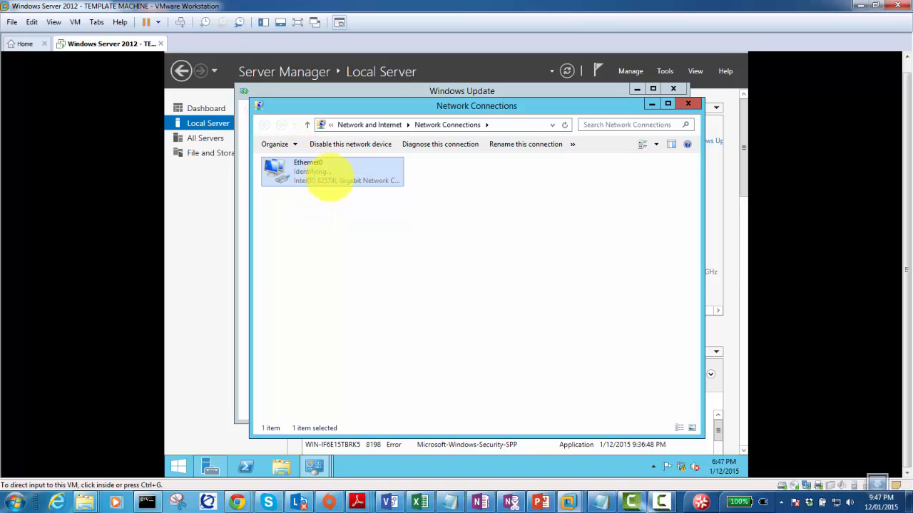
Review Ethernet0's connection status and network details, including its autoconfiguration IPv4 address.
left_click(305, 173)
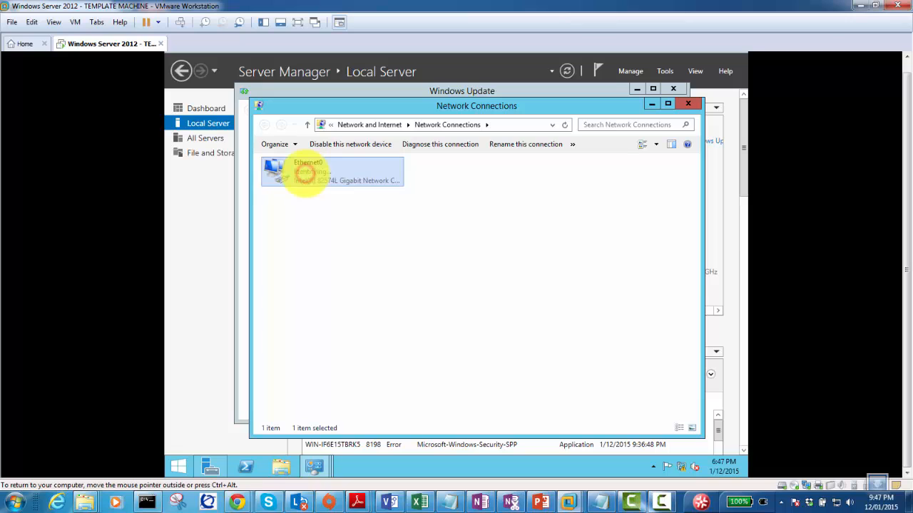
double_click(305, 173)
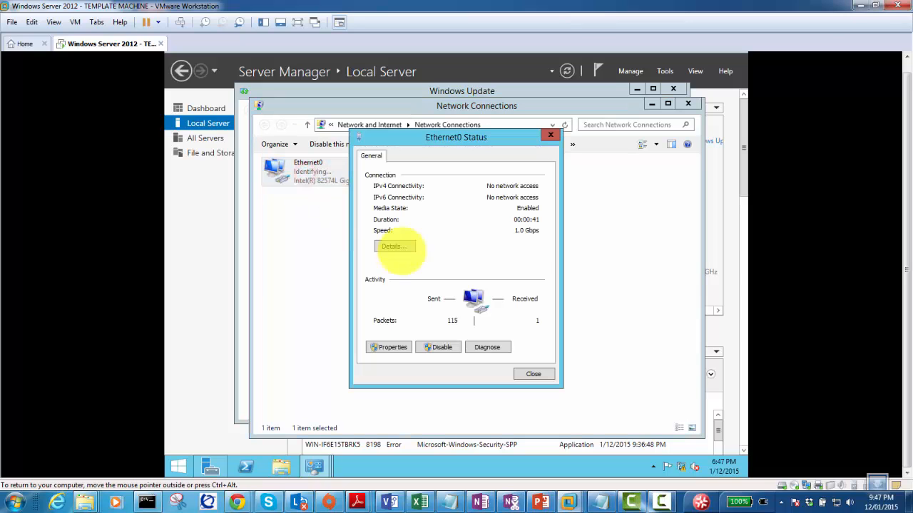
left_click(403, 247)
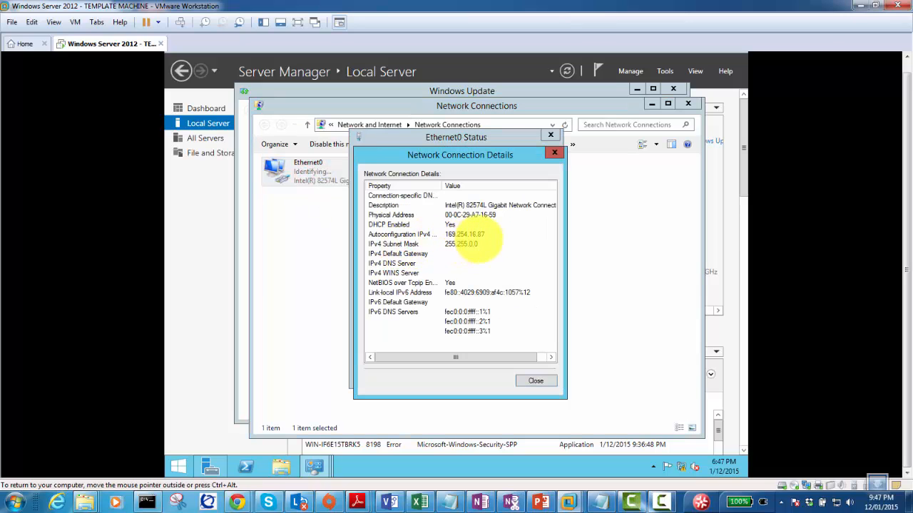
left_click(399, 234)
Disable and re-enable the Ethernet0 adapter so it shows Identifying again.
left_click(539, 380)
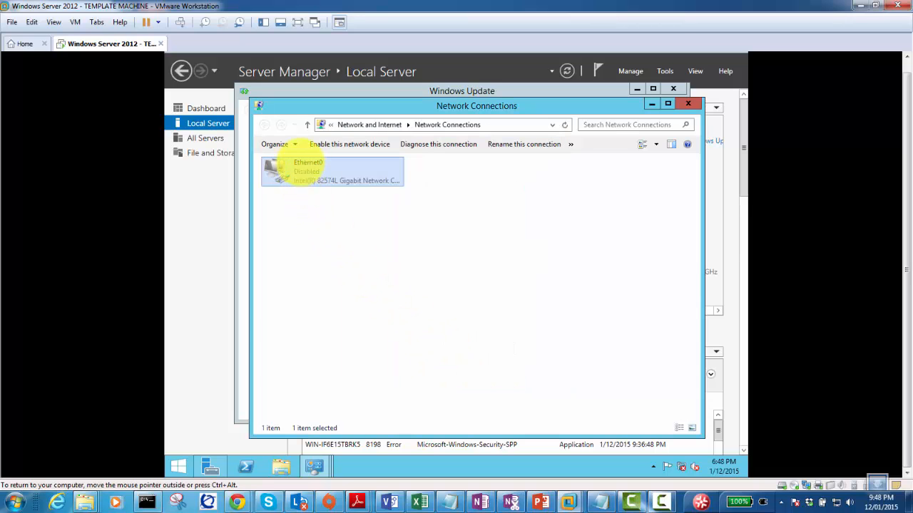
right_click(308, 172)
left_click(326, 175)
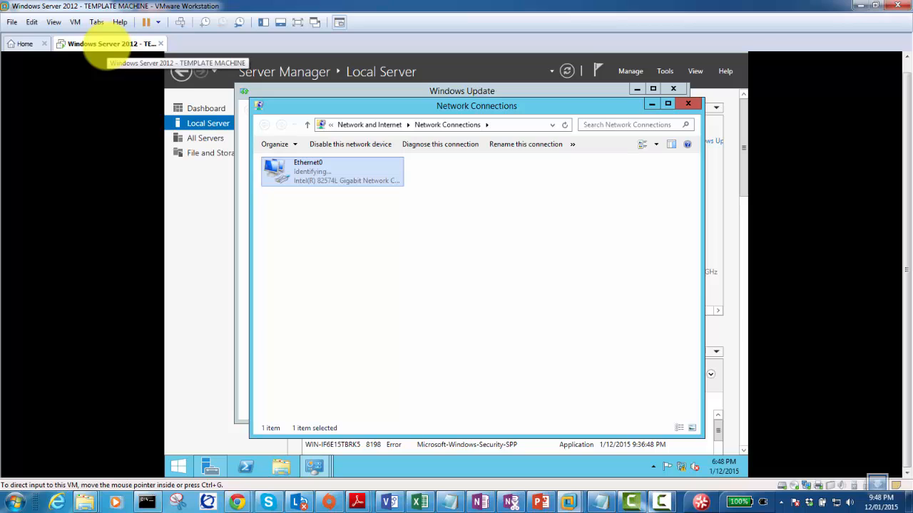
Check in VM Settings that the Network Adapter is still Bridged, leaving it unchanged.
right_click(112, 44)
left_click(182, 201)
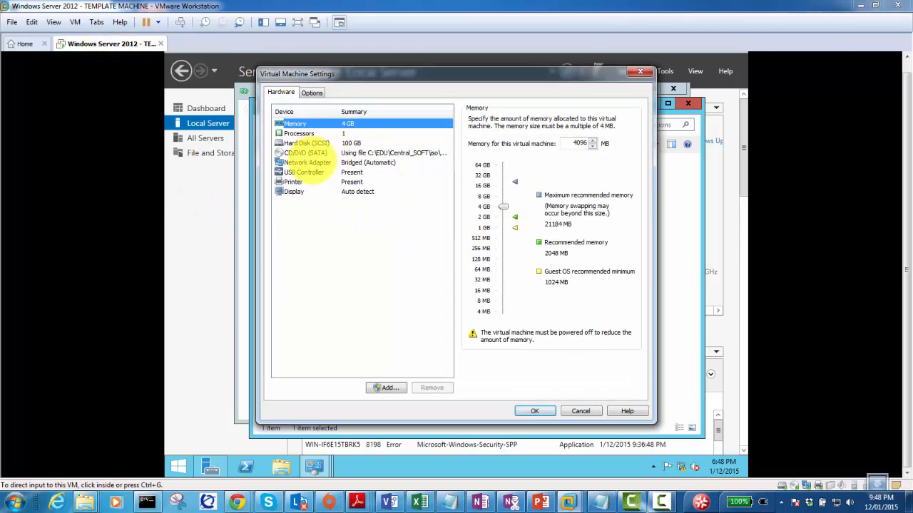
left_click(325, 162)
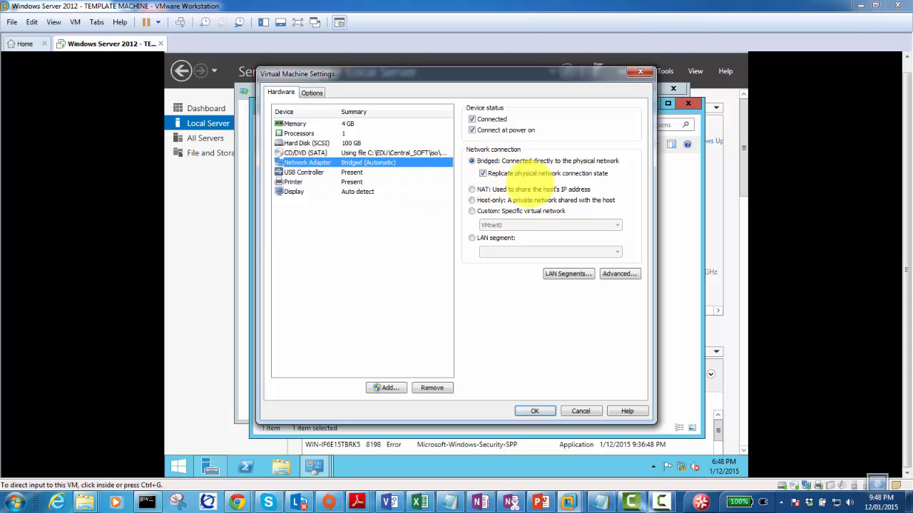
left_click(519, 410)
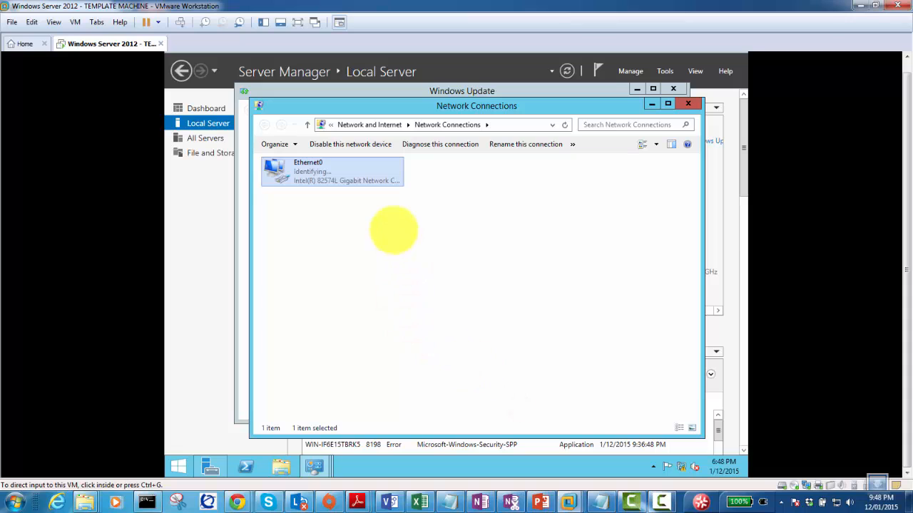
Minimize the guest's Network Connections and Network and Sharing Center windows.
left_click(477, 280)
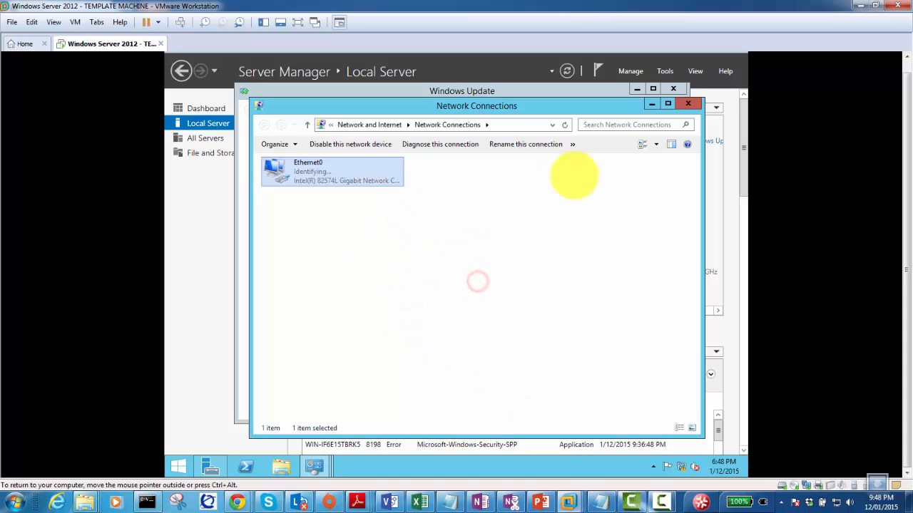
left_click(652, 104)
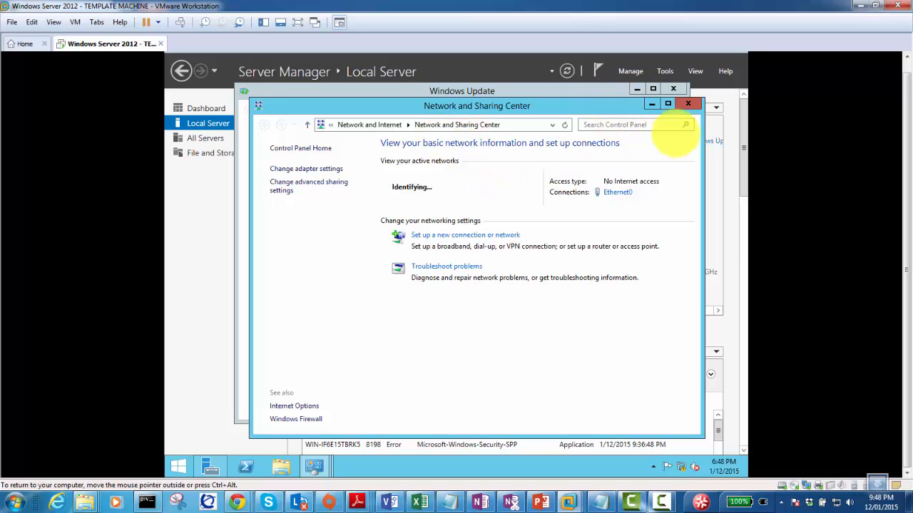
left_click(652, 104)
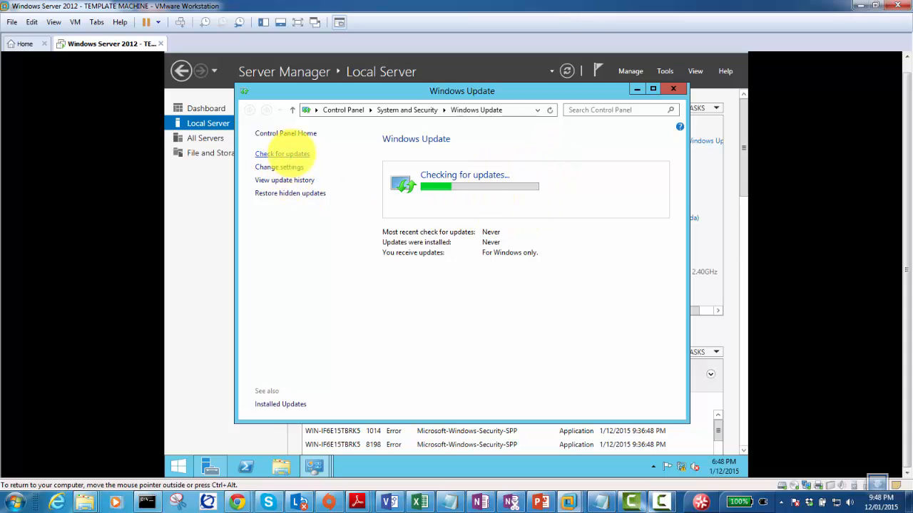
Try Check for updates, dismiss the already-checking notice, and minimize Windows Update.
left_click(292, 153)
left_click(563, 295)
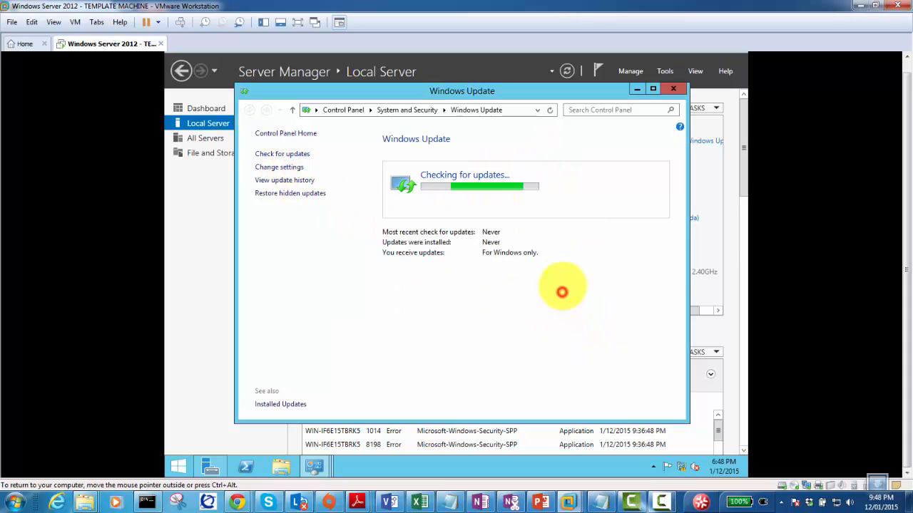
left_click(636, 89)
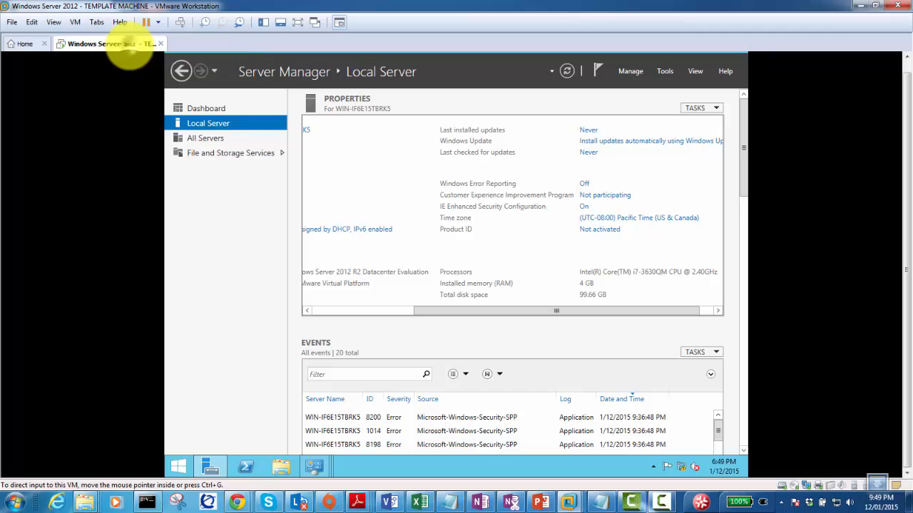
Show the Shared Folders page on the Options tab of the VM's Settings dialog.
right_click(127, 44)
left_click(187, 202)
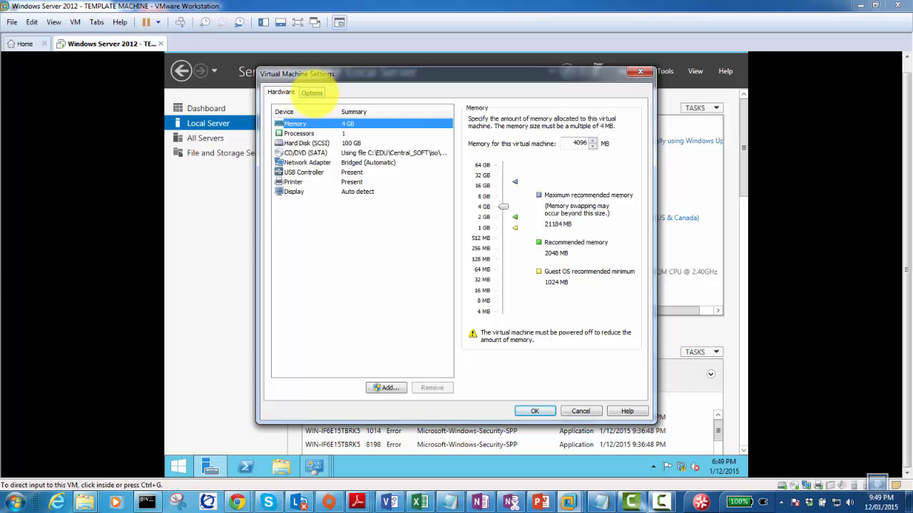
left_click(311, 92)
left_click(310, 144)
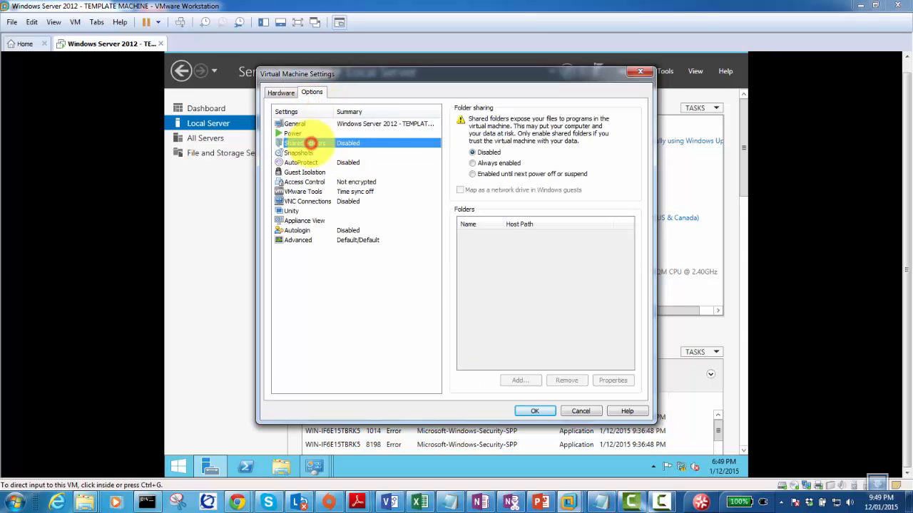
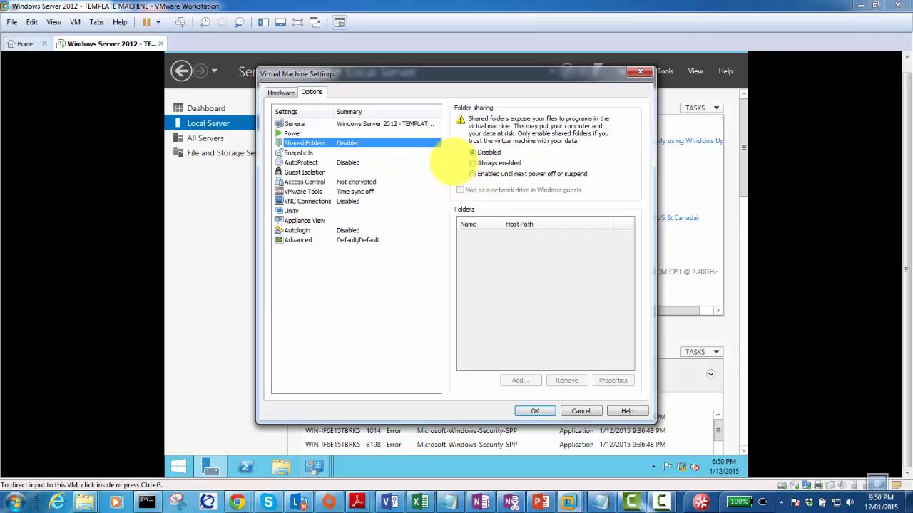
Set shared folders to Always enabled, mapped as a network drive in Windows guests, and start adding one.
left_click(472, 163)
left_click(473, 151)
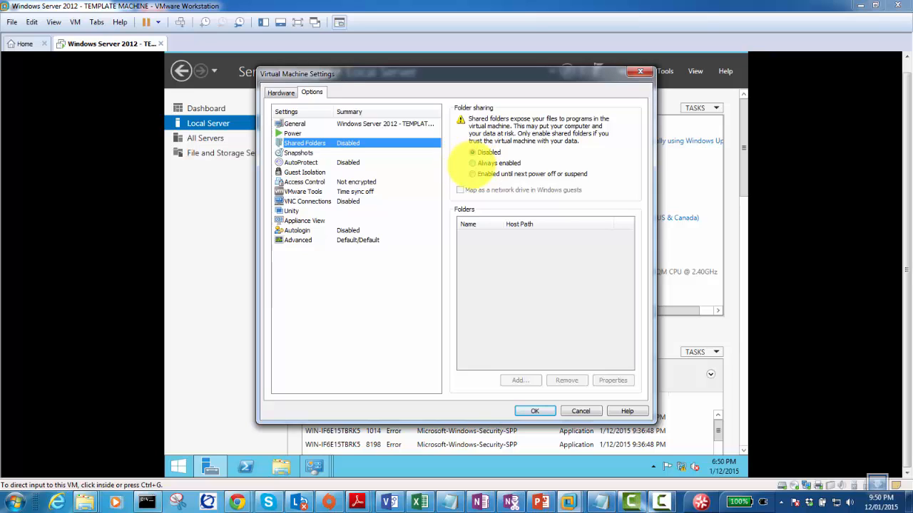
left_click(472, 163)
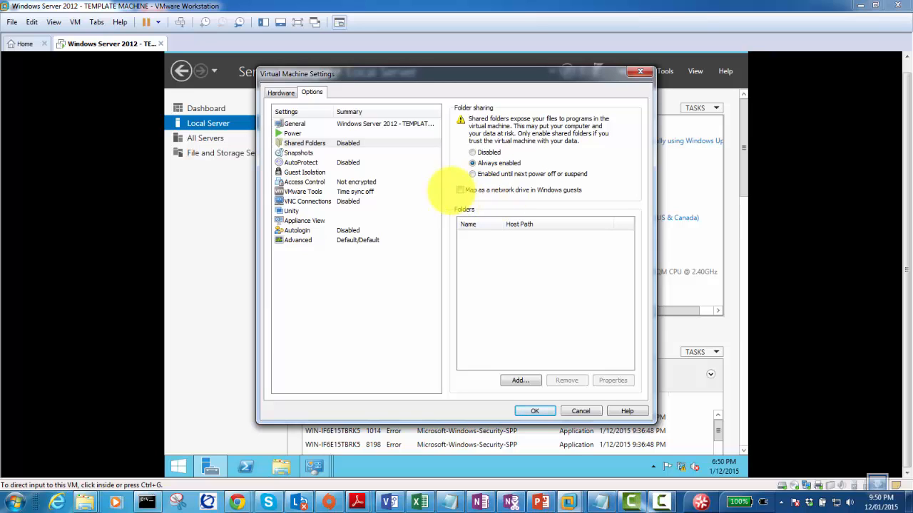
left_click(460, 190)
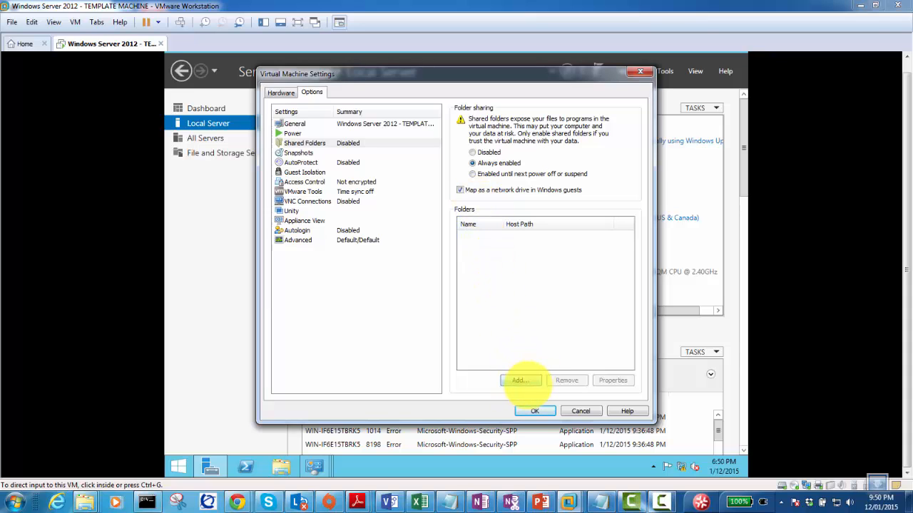
left_click(524, 381)
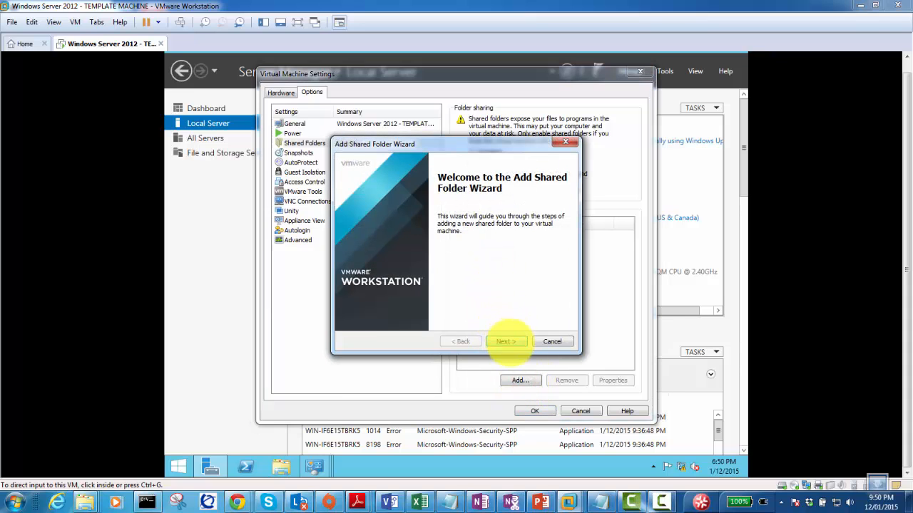
Choose the host Desktop's Transfer-Files folder as the shared folder's host path.
left_click(509, 342)
left_click(545, 205)
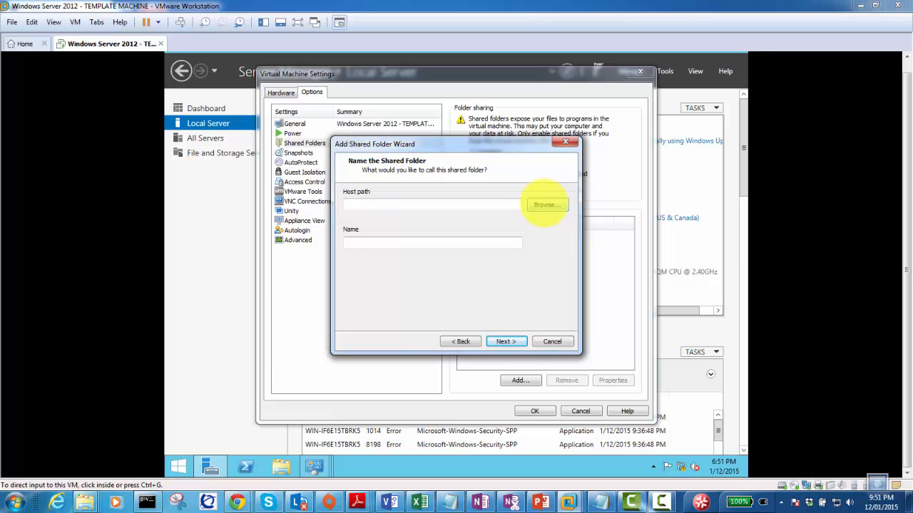
left_click(544, 204)
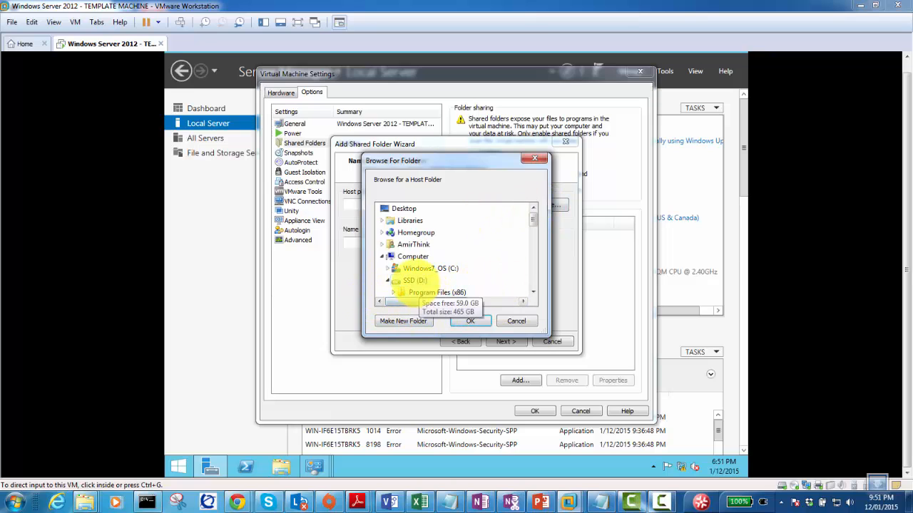
left_click(533, 292)
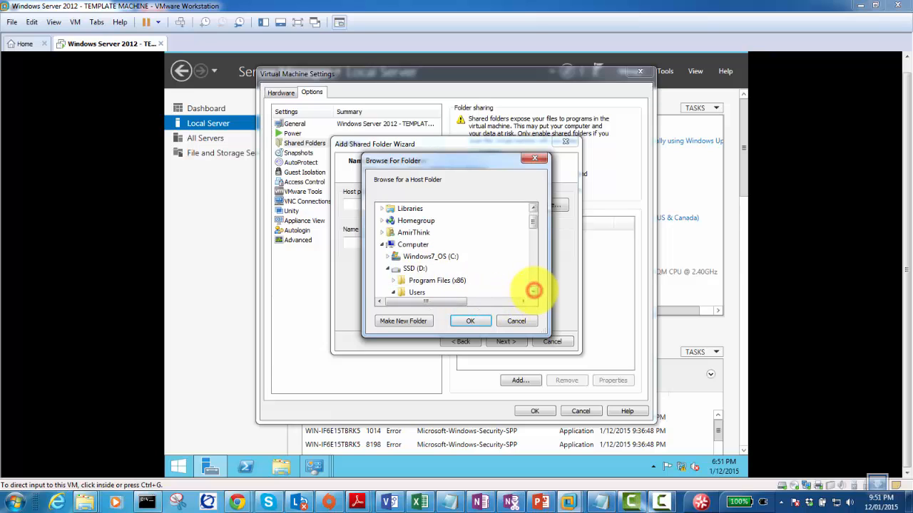
left_click(532, 293)
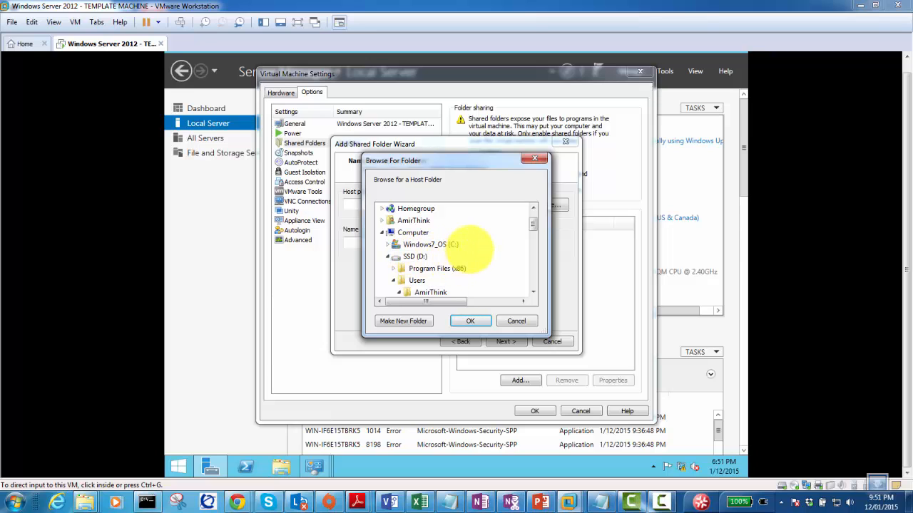
left_click(534, 224)
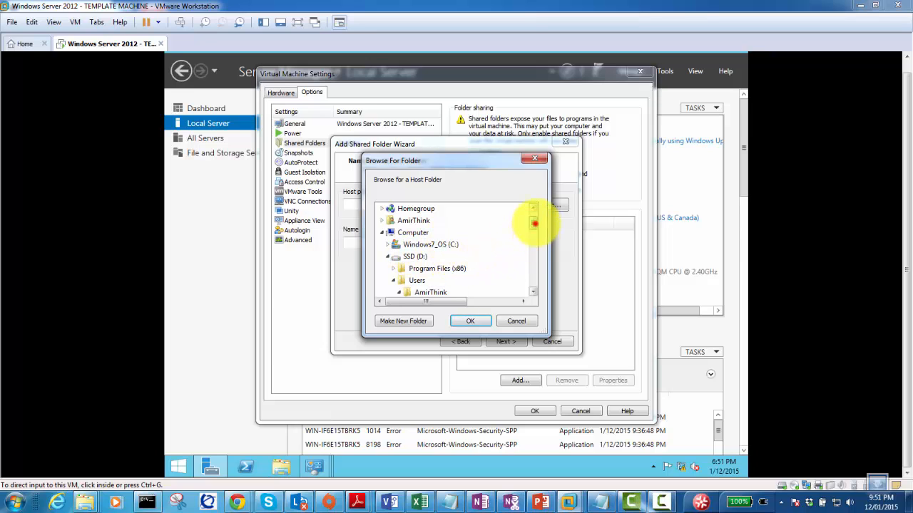
left_click_drag(534, 224, 530, 277)
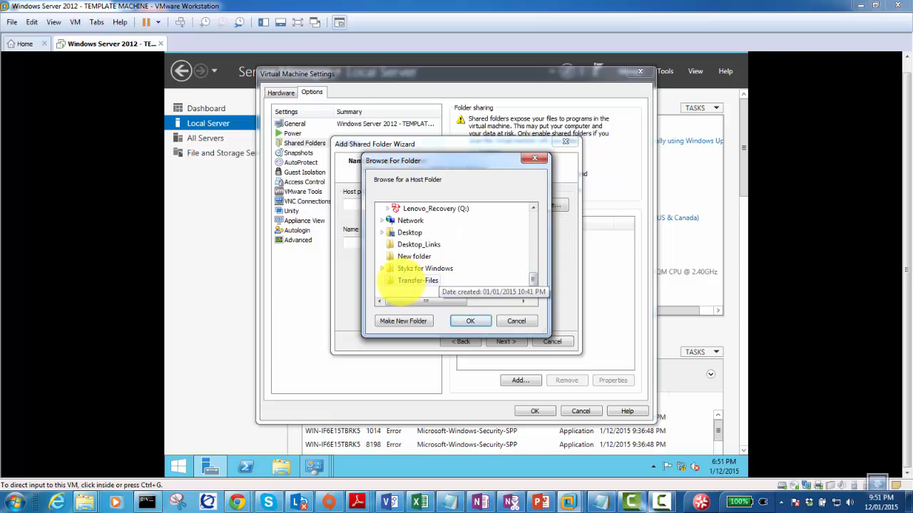
left_click(417, 281)
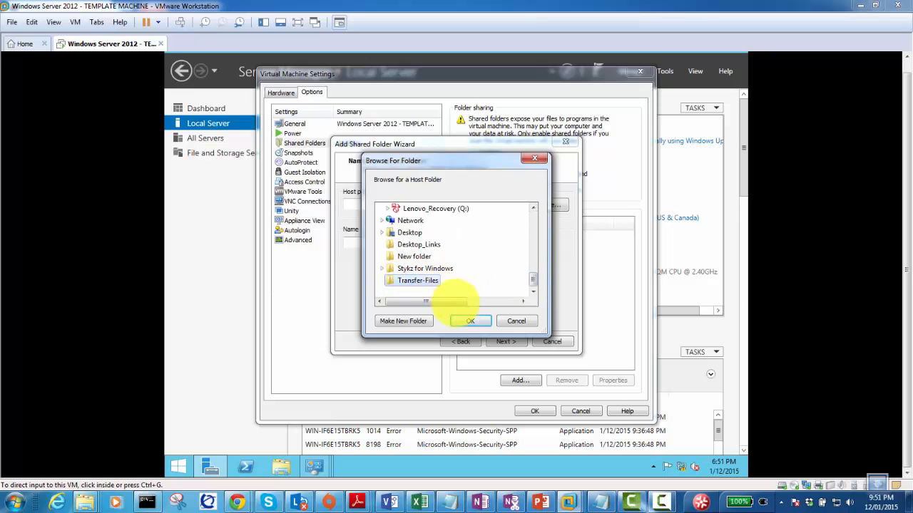
left_click(465, 321)
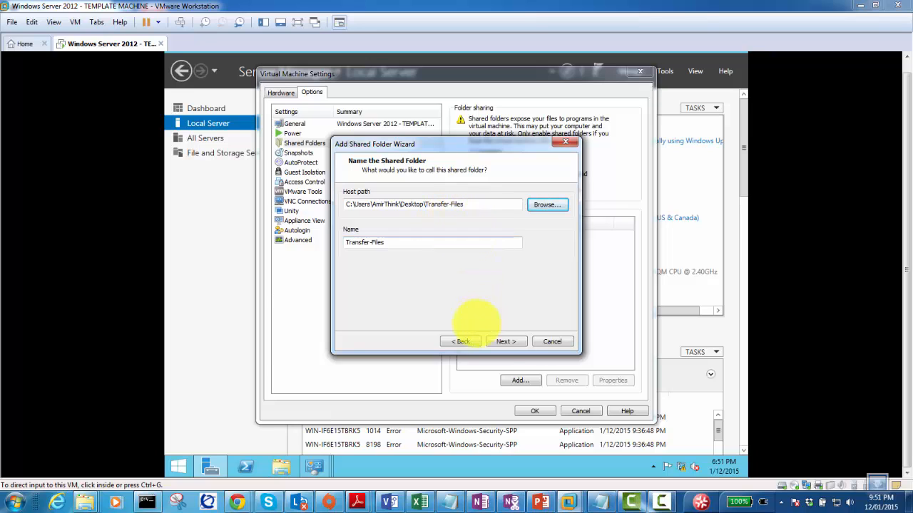
Keep the Transfer-Files share enabled and finish the wizard.
left_click(502, 341)
left_click(499, 341)
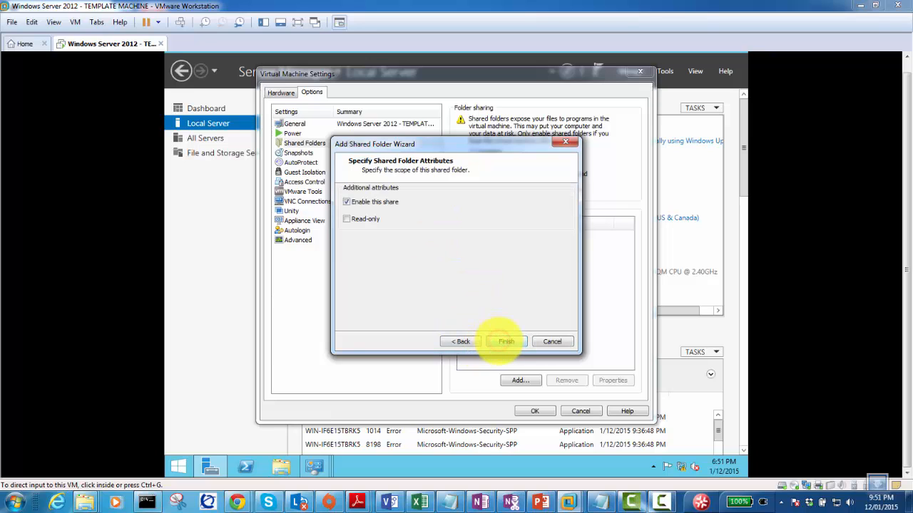
left_click(502, 342)
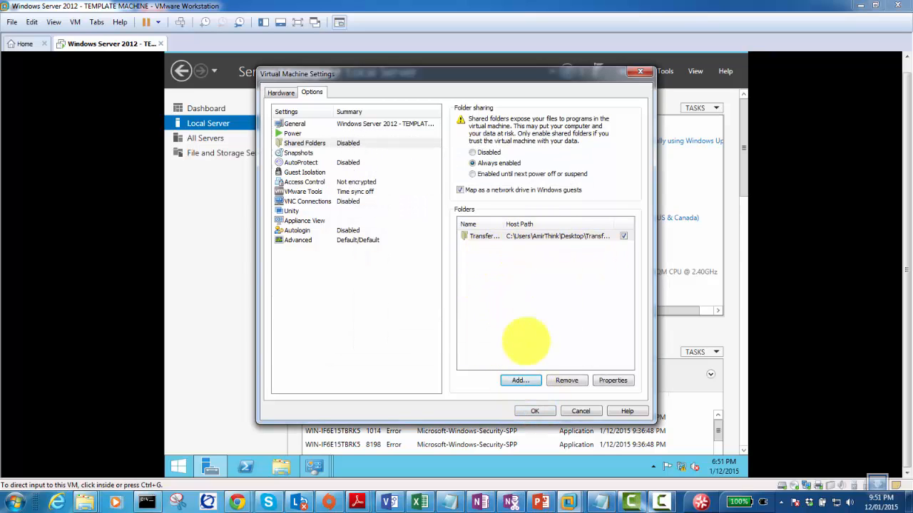
Save the settings, open Z:\Transfer-Files in the guest showing odjfile, then minimize Workstation.
left_click(534, 412)
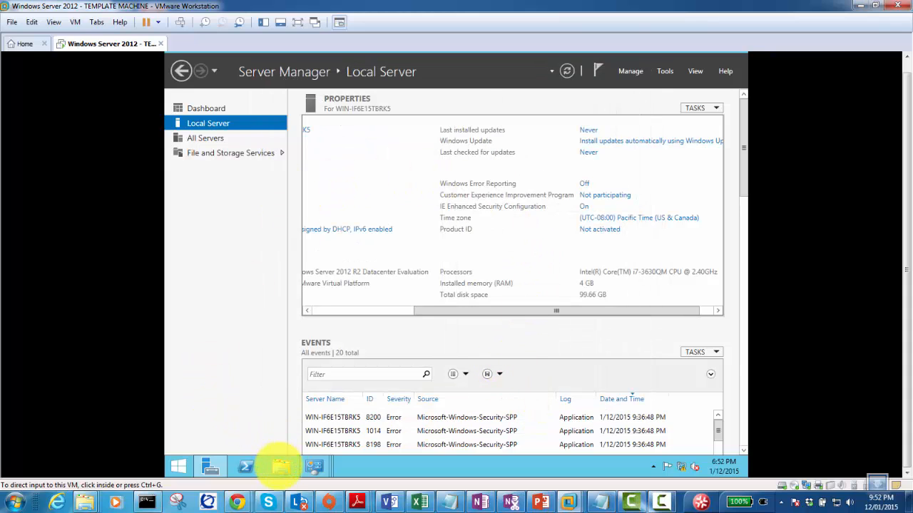
left_click(280, 465)
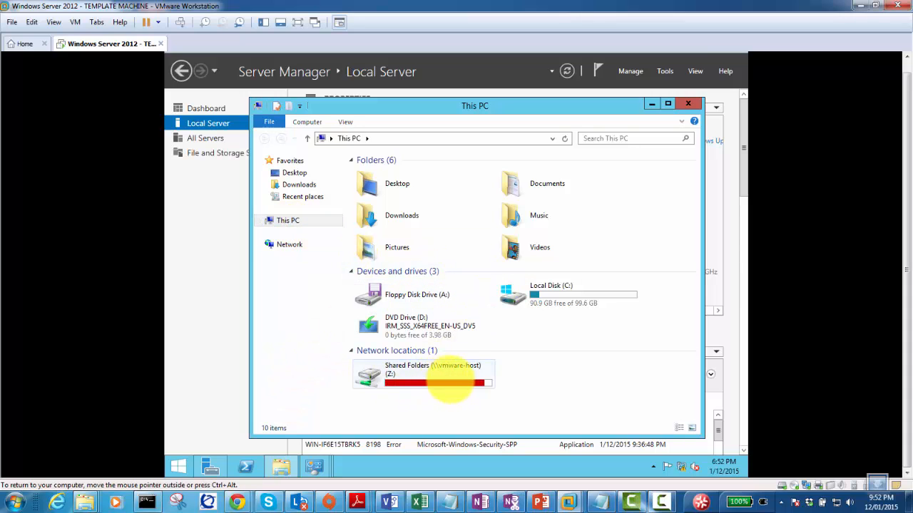
double_click(406, 382)
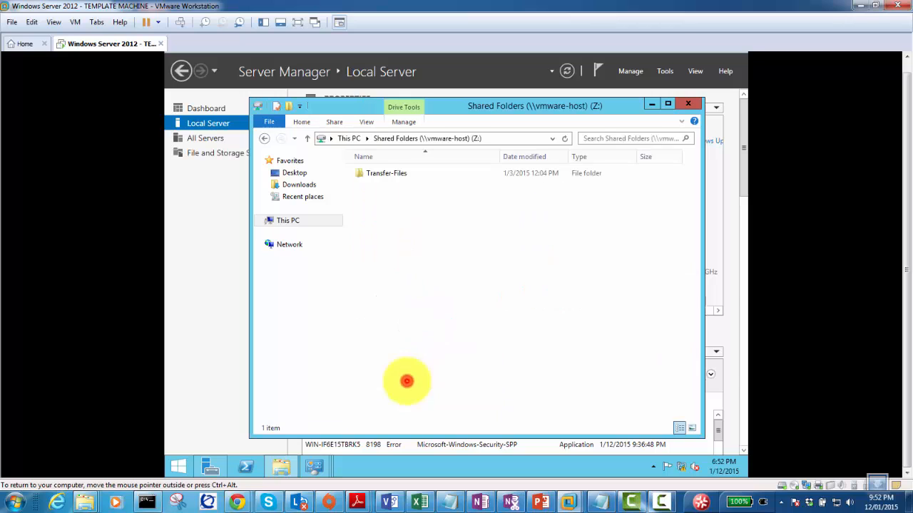
double_click(383, 173)
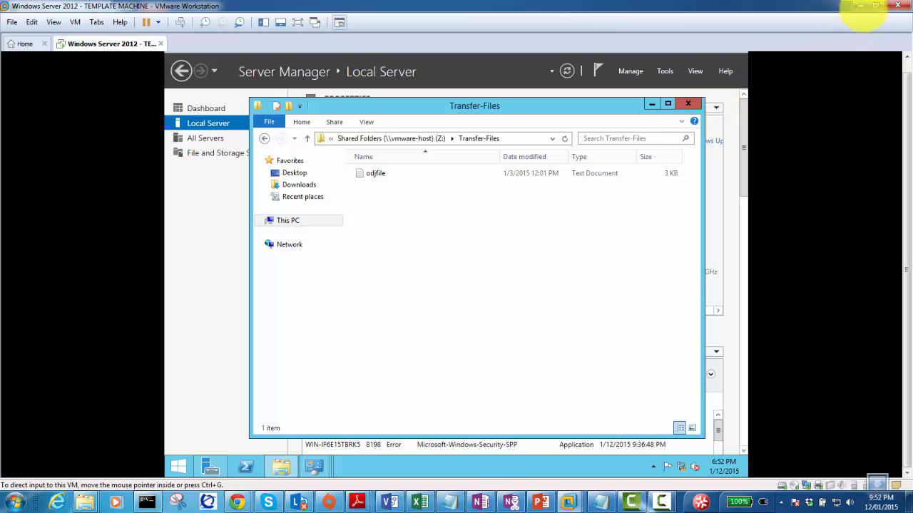
left_click(872, 6)
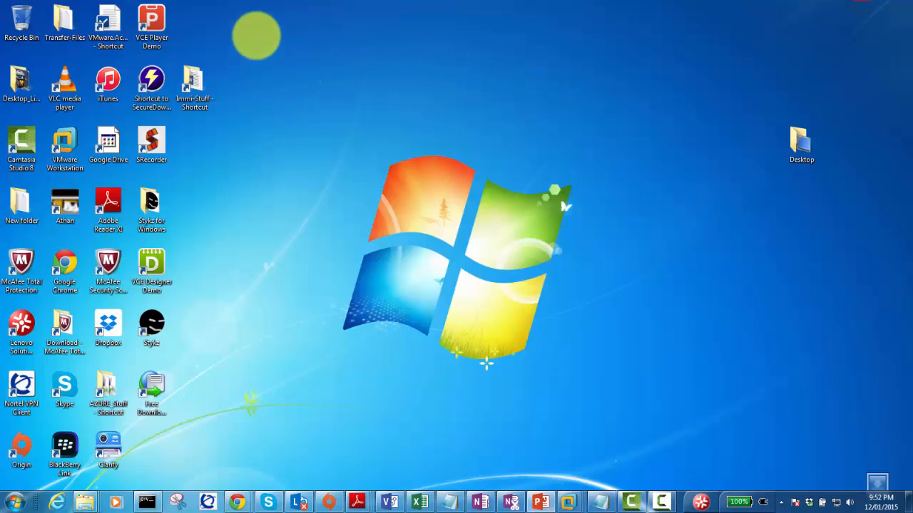
Open the host desktop's Transfer-Files folder and maximize its window.
left_click(64, 20)
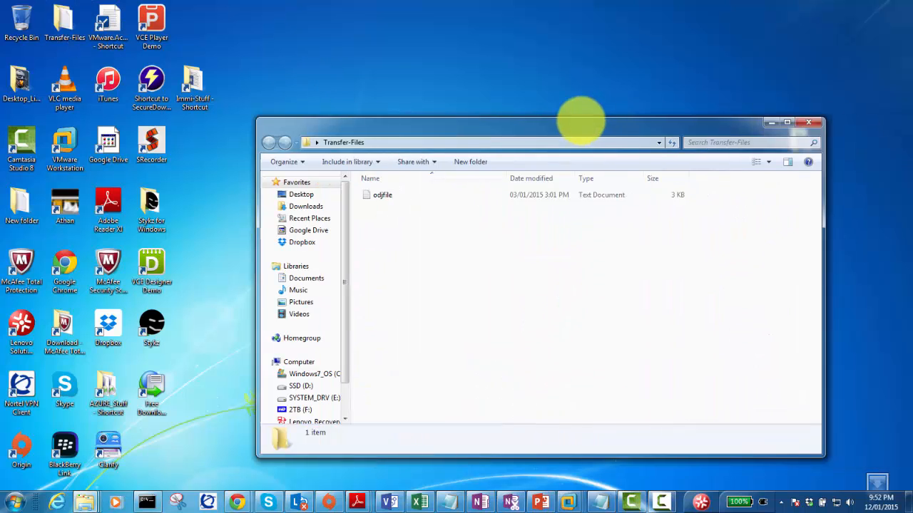
left_click_drag(581, 122, 544, 87)
double_click(544, 87)
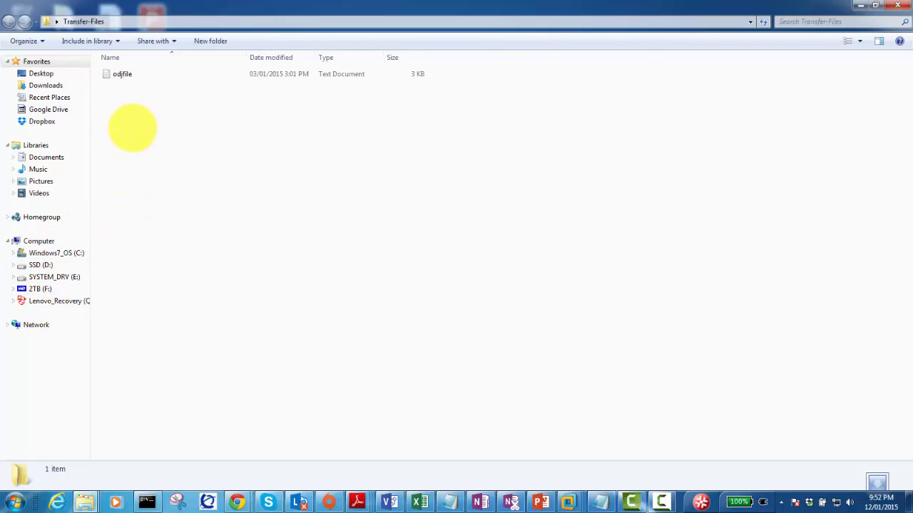
Create a folder named 'Testing Shared folder' in Transfer-Files, then return to the Windows Server VM.
right_click(124, 100)
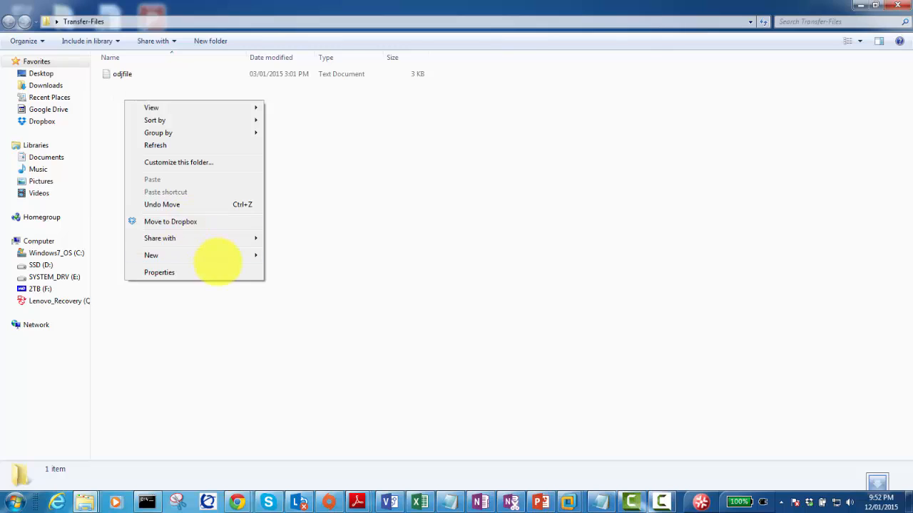
mouse_move(218, 254)
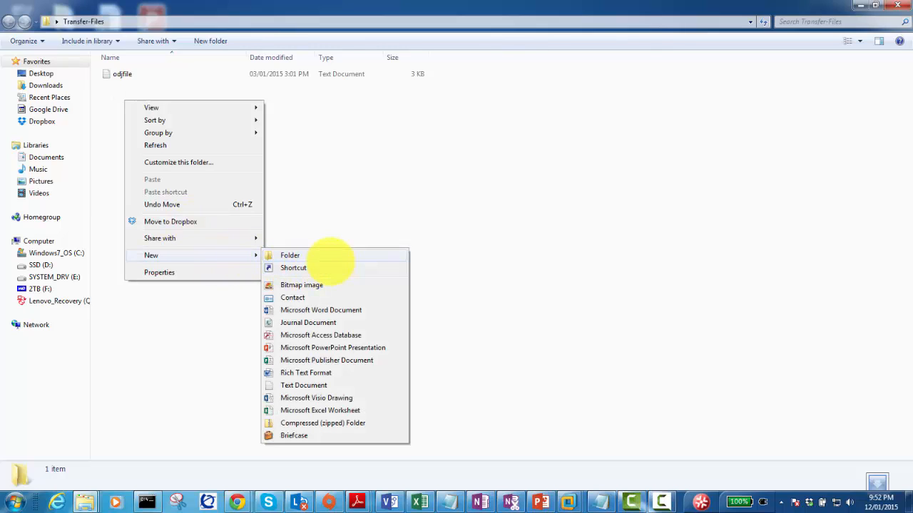
left_click(337, 255)
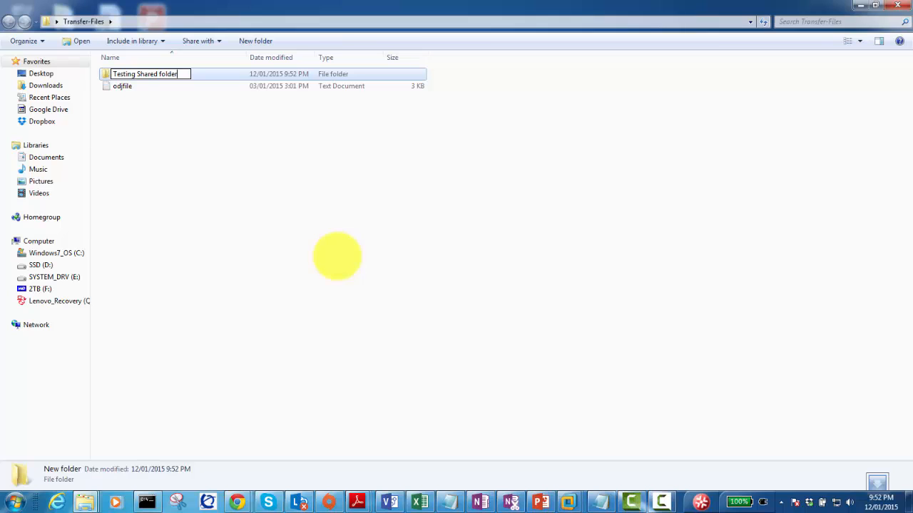
left_click(104, 222)
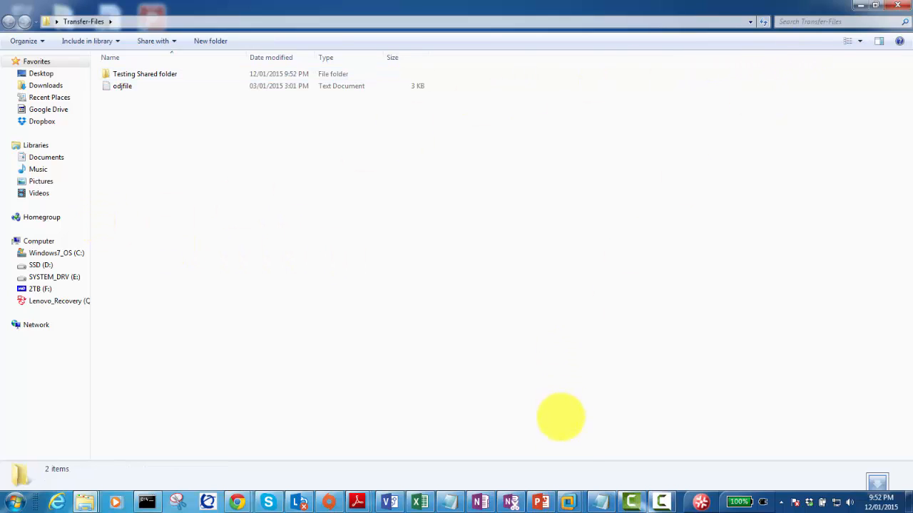
mouse_move(570, 498)
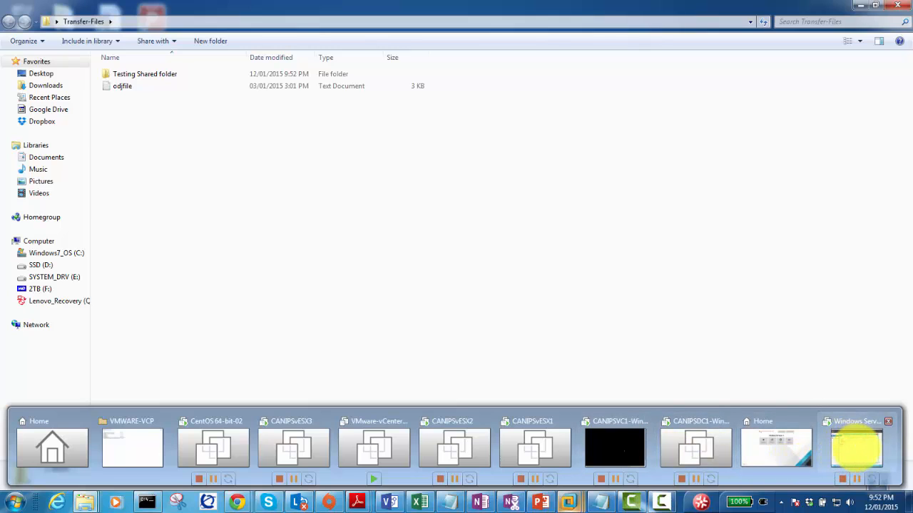
left_click(856, 446)
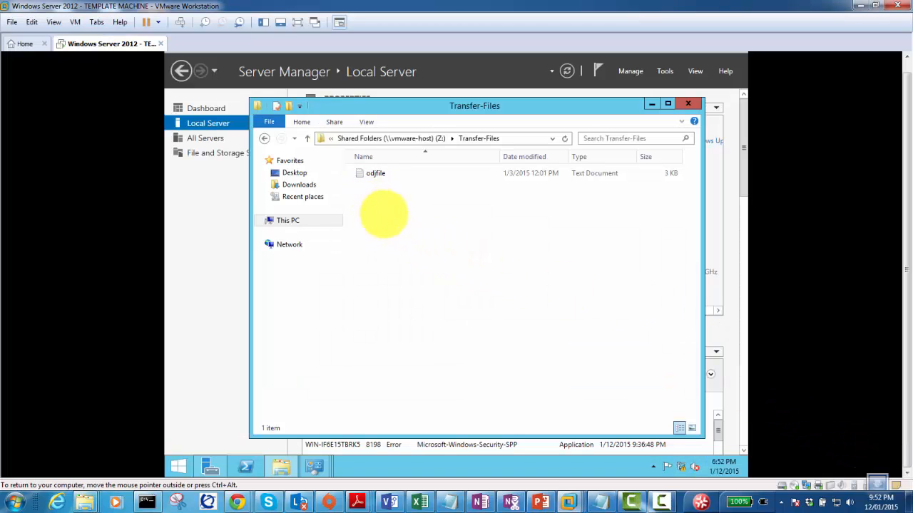
Refresh the guest's Transfer-Files view to show Testing Shared folder, then bring Server Manager forward.
right_click(384, 214)
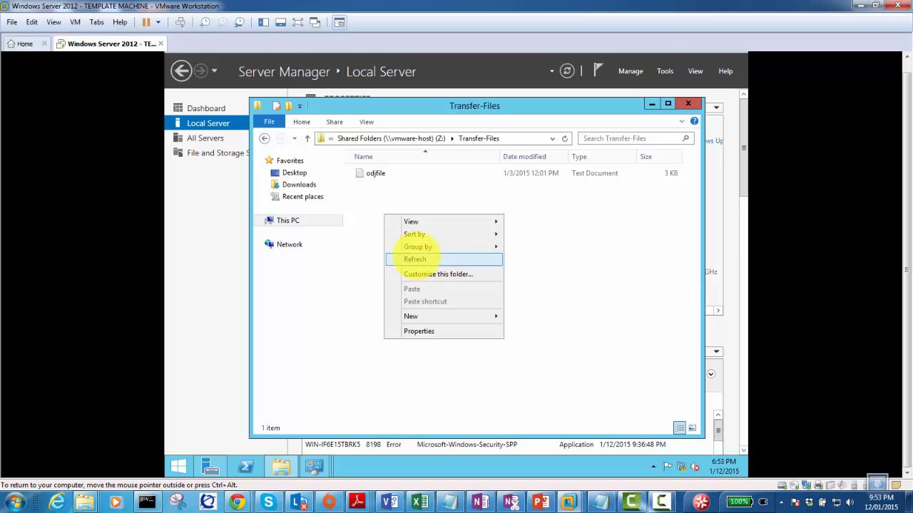
left_click(428, 259)
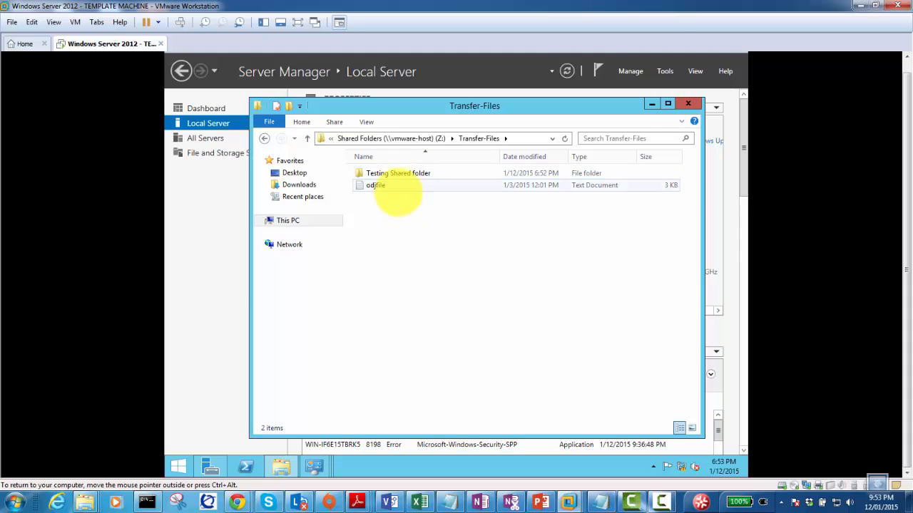
left_click(214, 281)
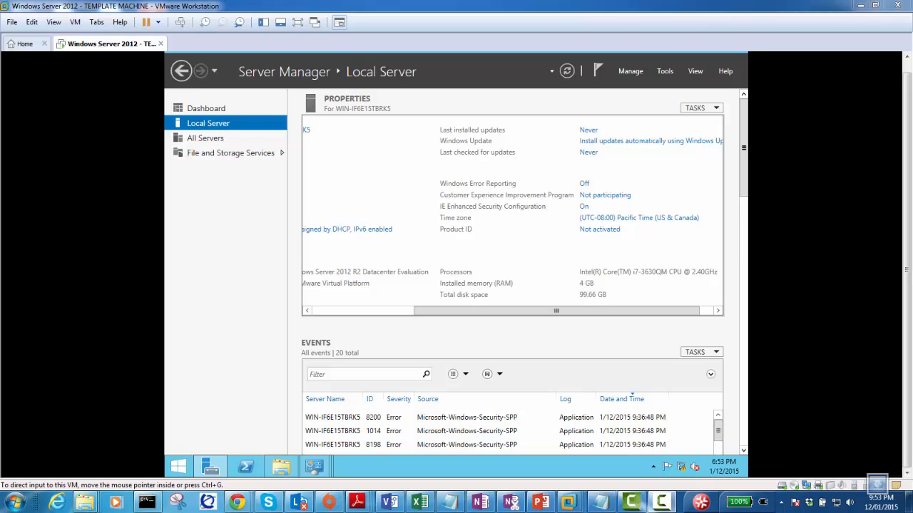
left_click_drag(912, 271, 593, 78)
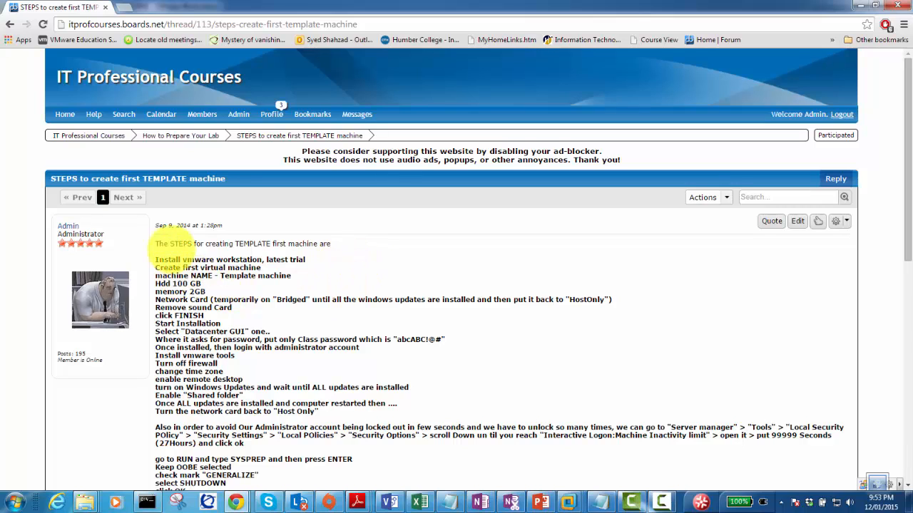
mouse_move(89, 136)
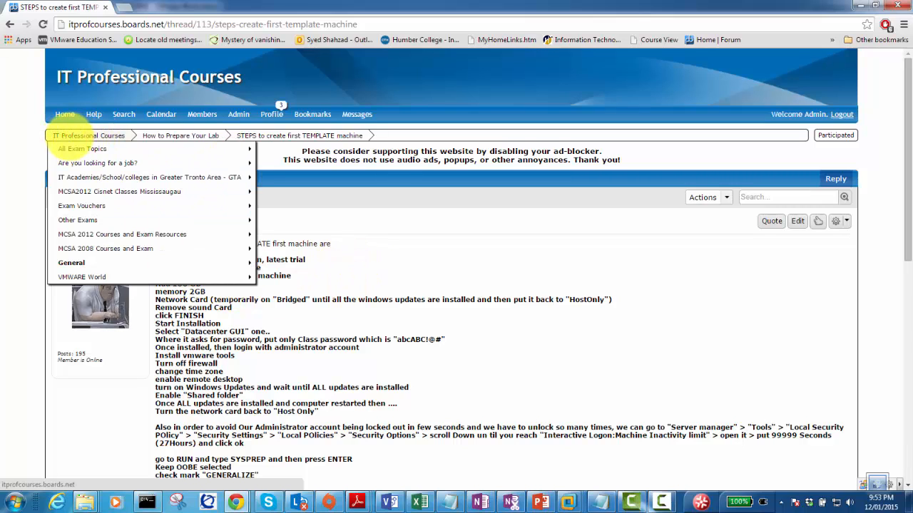
left_click(80, 136)
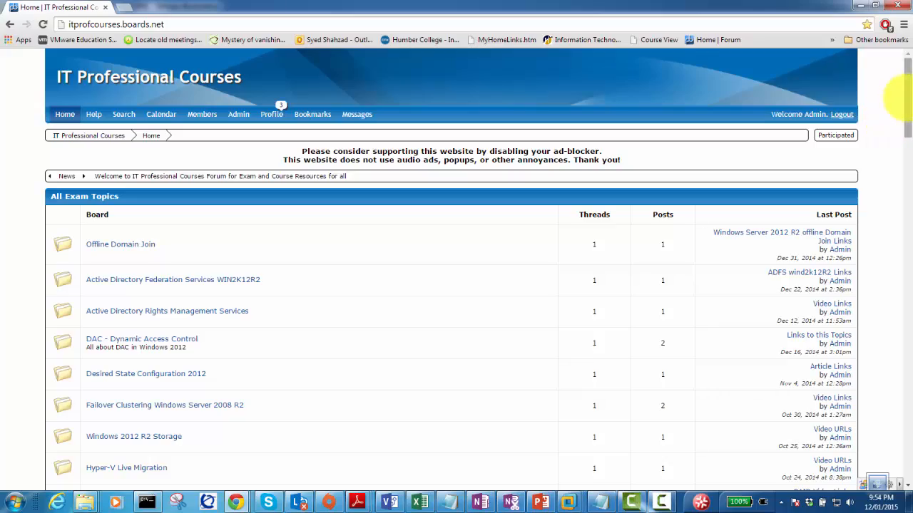
left_click_drag(903, 112, 880, 401)
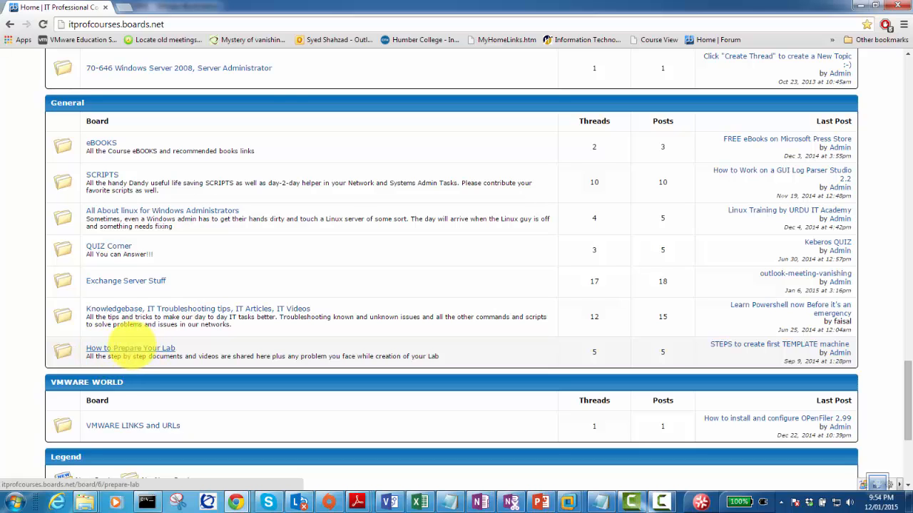
left_click(131, 348)
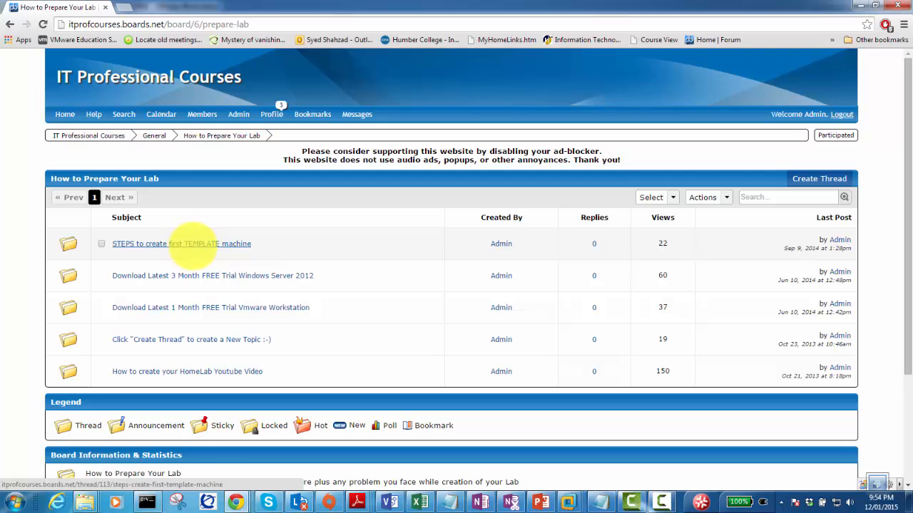
left_click(193, 245)
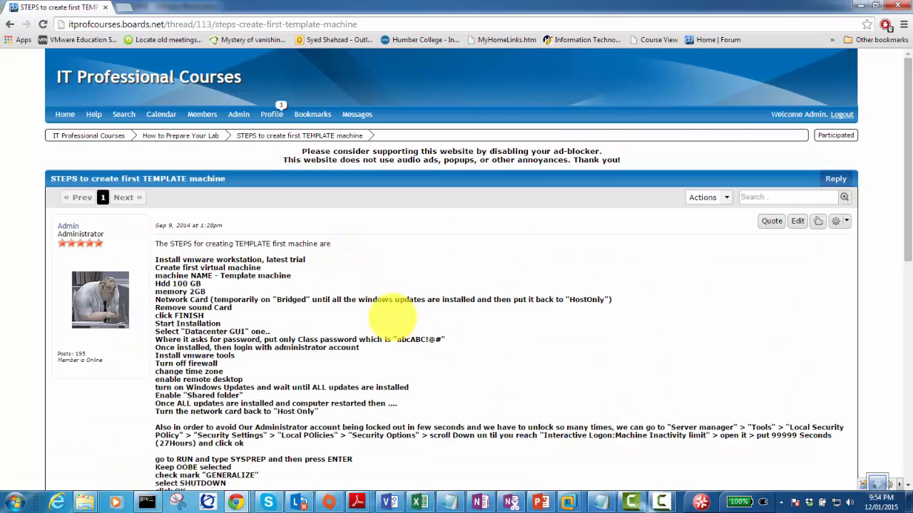
scroll(346, 299, "down", 1)
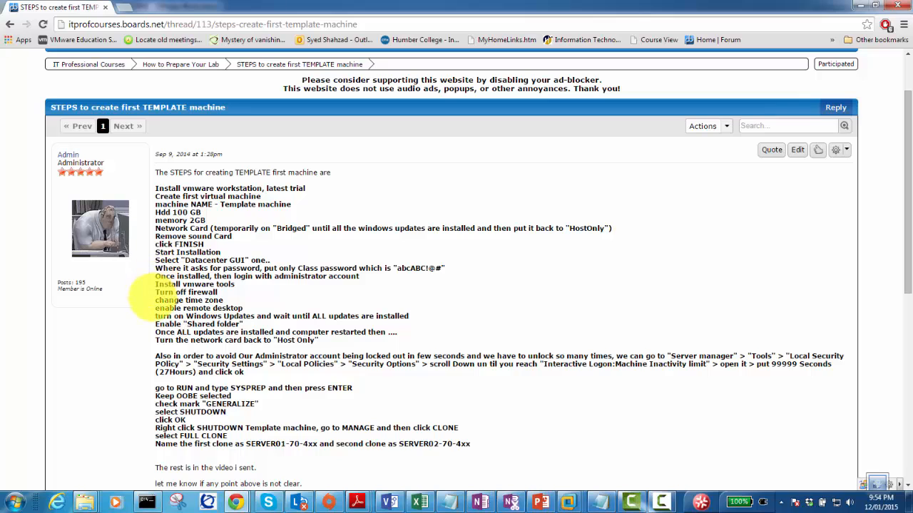
left_click_drag(156, 284, 232, 284)
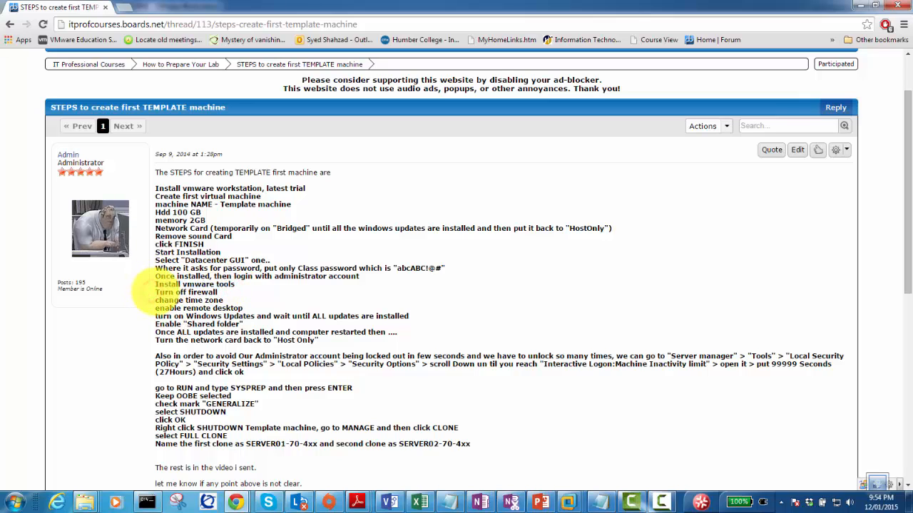
mouse_move(156, 293)
left_mouse_down()
mouse_move(218, 293)
mouse_move(162, 300)
left_mouse_up()
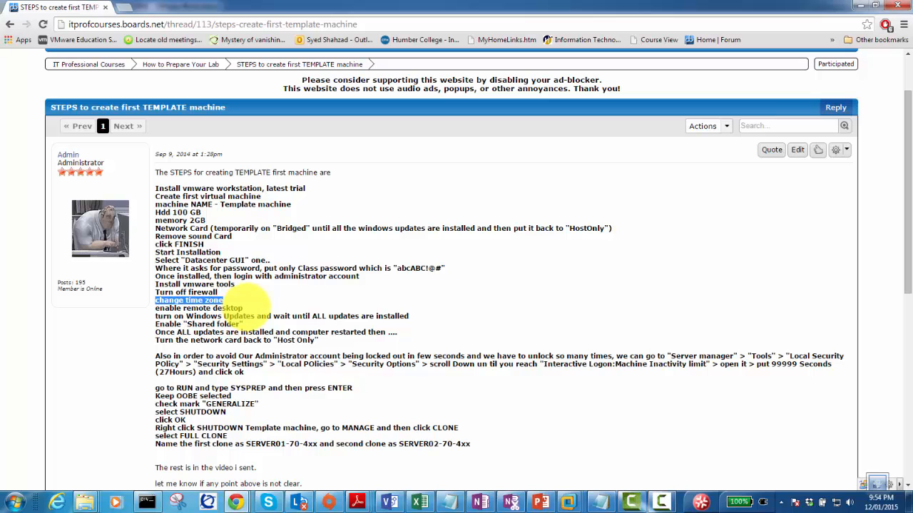
left_click(568, 502)
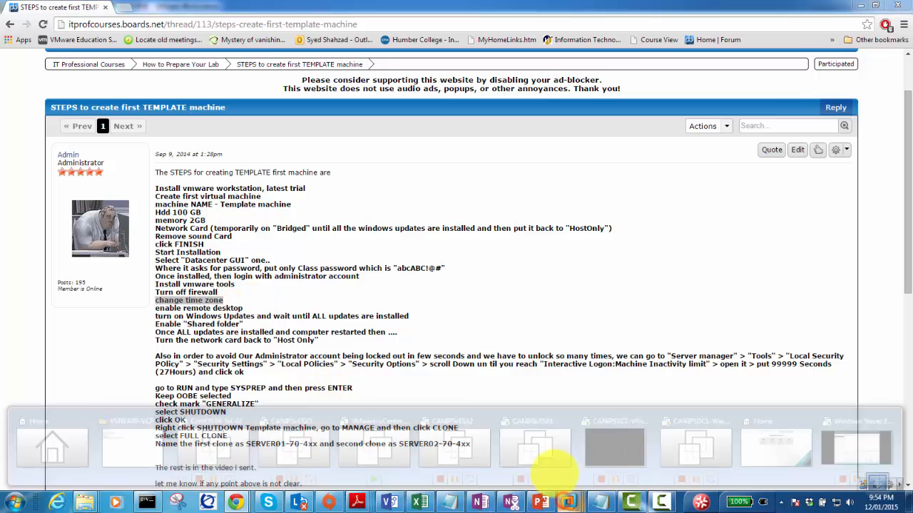
left_click(856, 448)
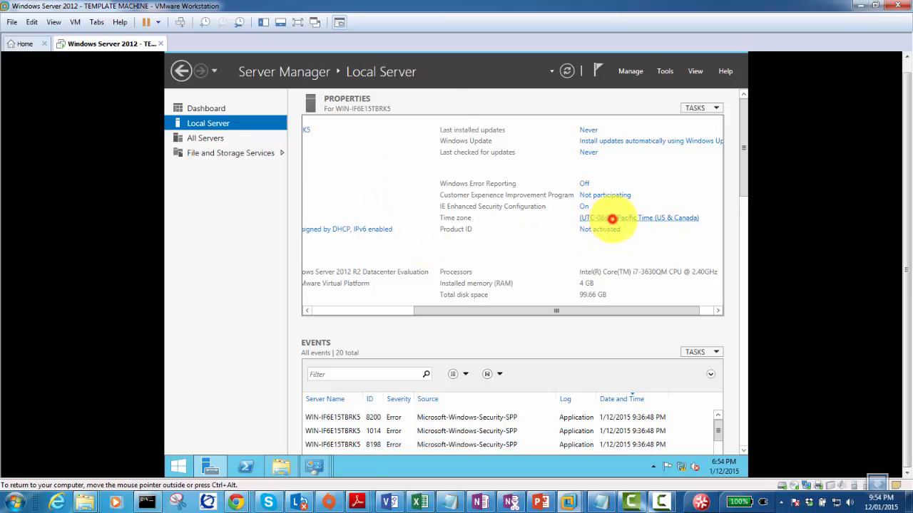
From the Local Server Time zone link, choose (UTC-05:00) Eastern Time (US & Canada) and apply.
left_click(612, 218)
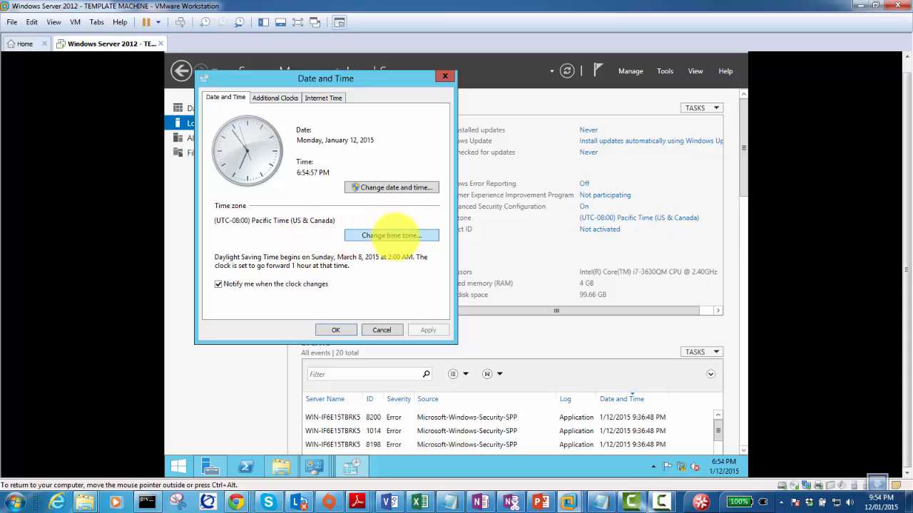
left_click(384, 234)
left_click(306, 145)
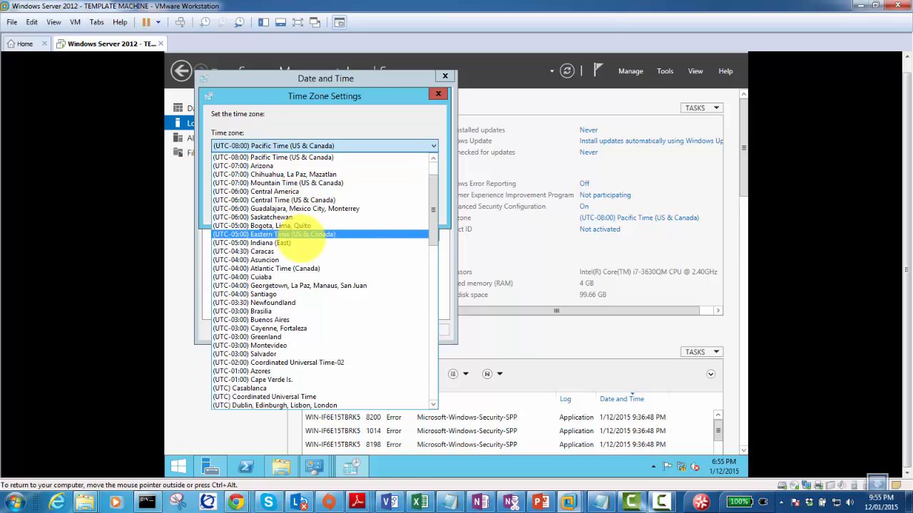
left_click(309, 235)
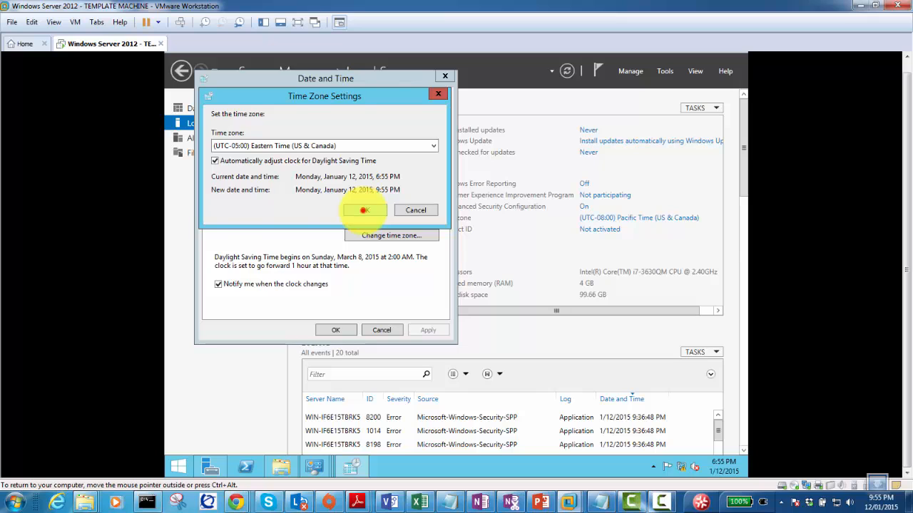
left_click(364, 209)
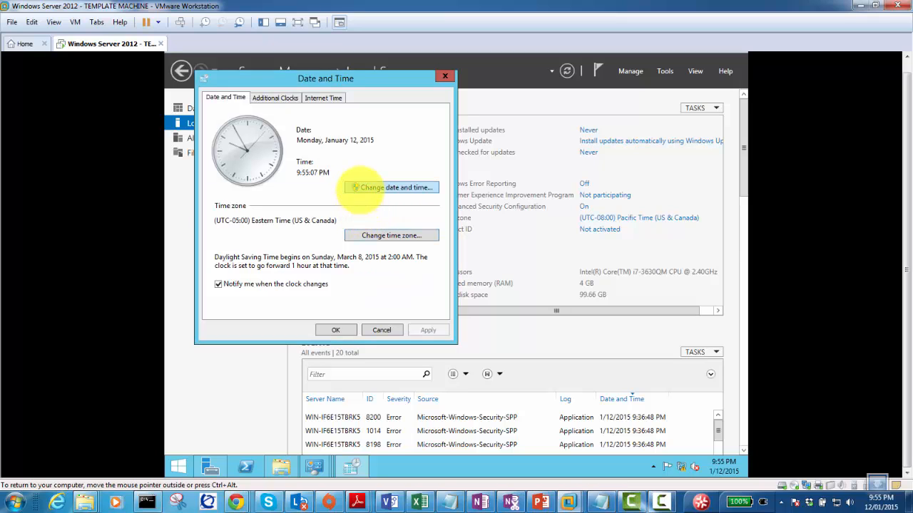
left_click(335, 330)
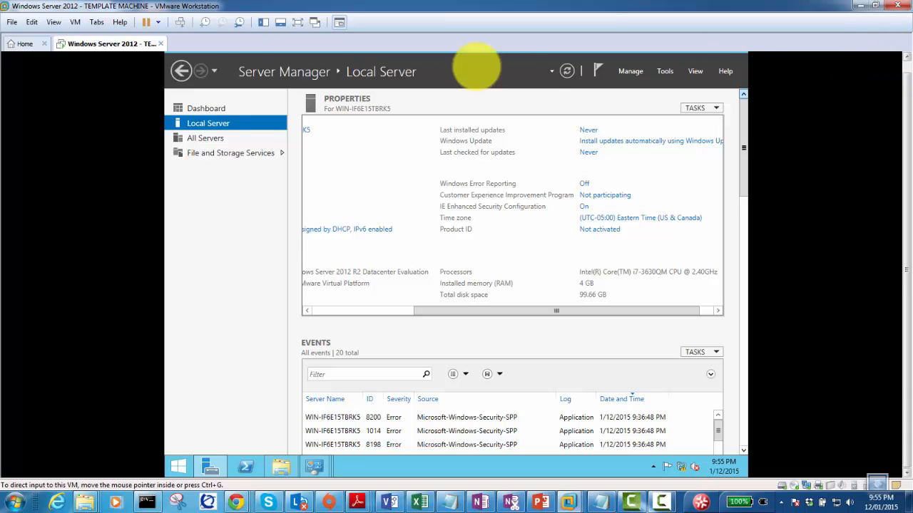
Bring the guest's Windows Update window back up from the Control Panel windows.
left_click(198, 106)
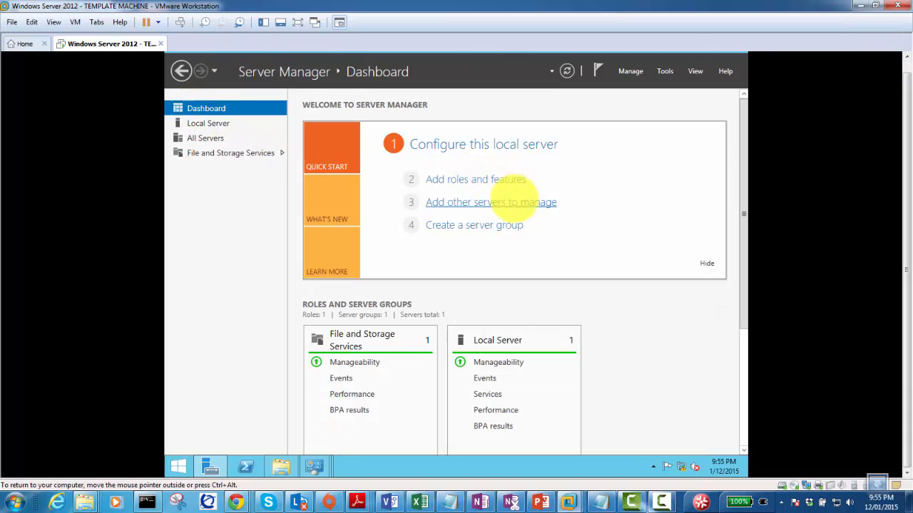
left_click(314, 466)
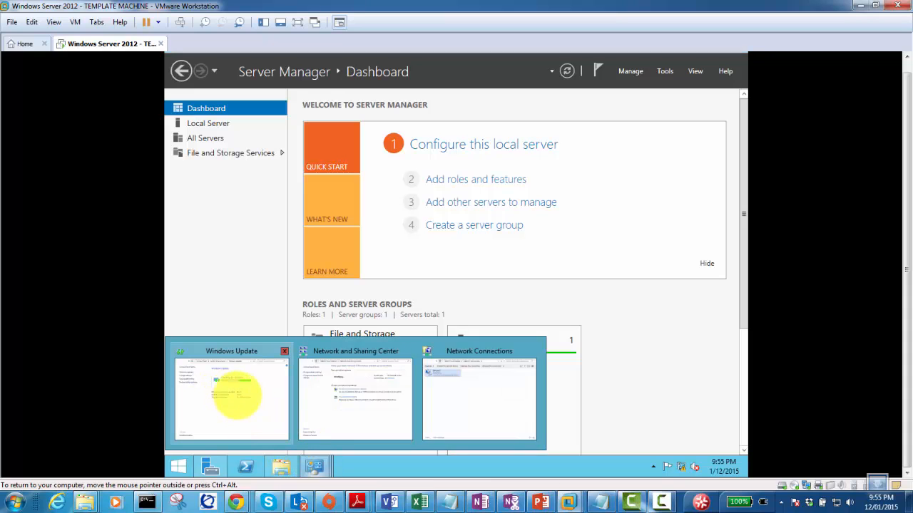
left_click(214, 406)
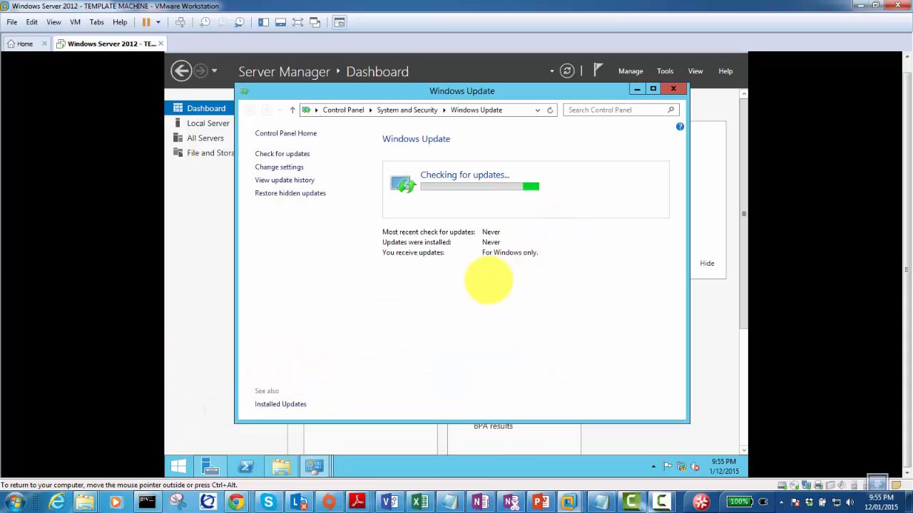
left_click(462, 296)
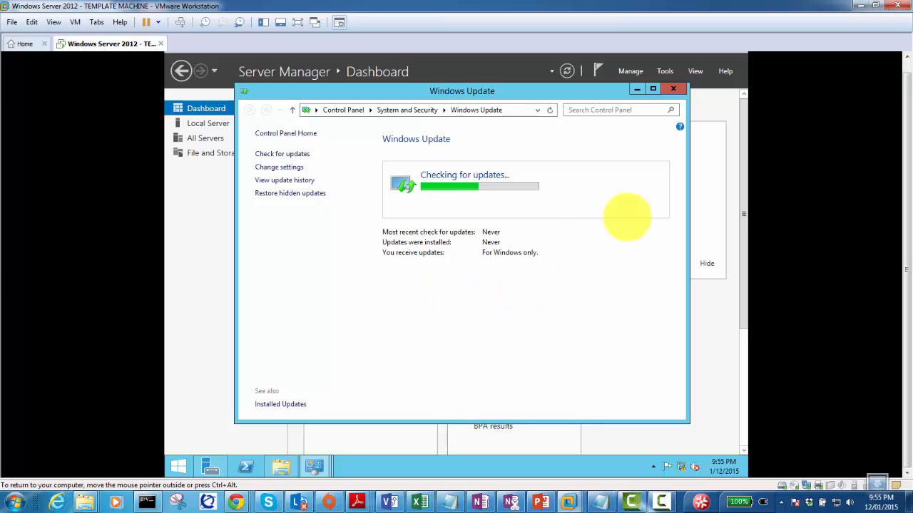
left_click(907, 65)
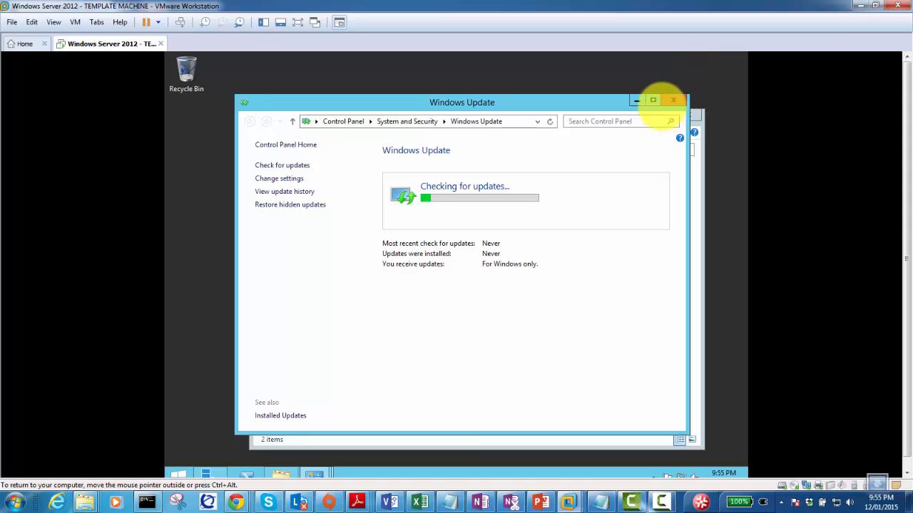
Minimize Transfer-Files and reposition Windows Update further onto the guest screen.
left_click_drag(608, 102, 579, 82)
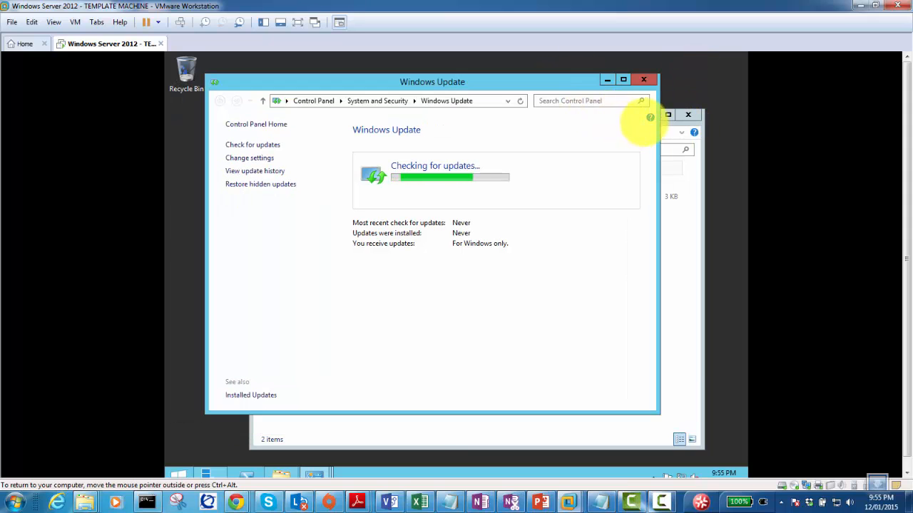
left_click(668, 130)
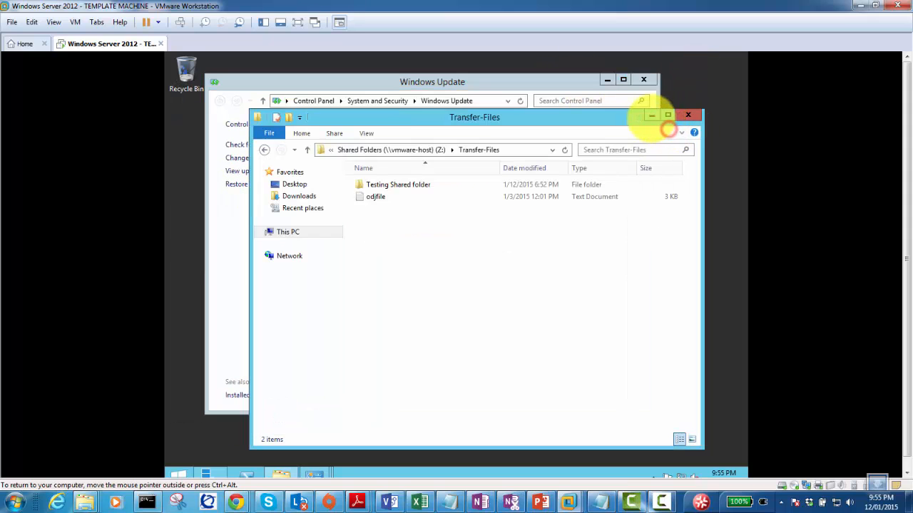
left_click(647, 114)
left_click_drag(603, 79, 532, 67)
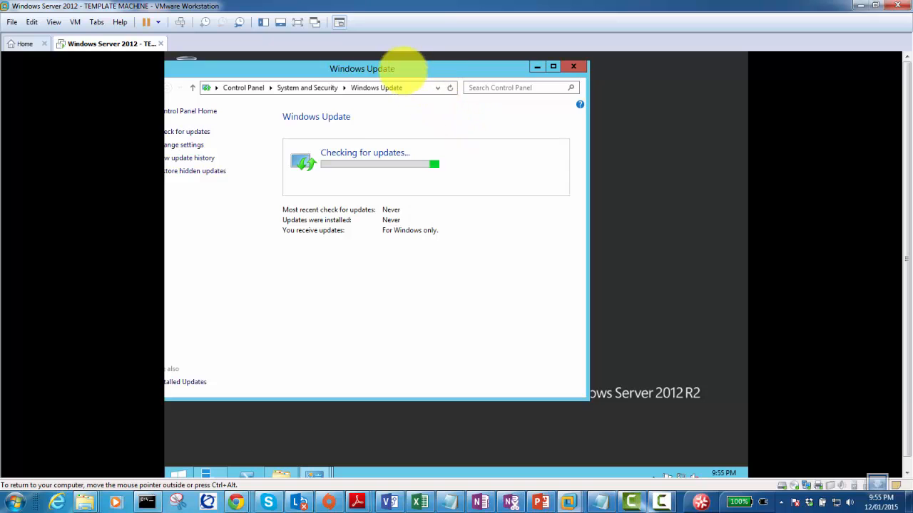
left_click_drag(401, 72, 504, 92)
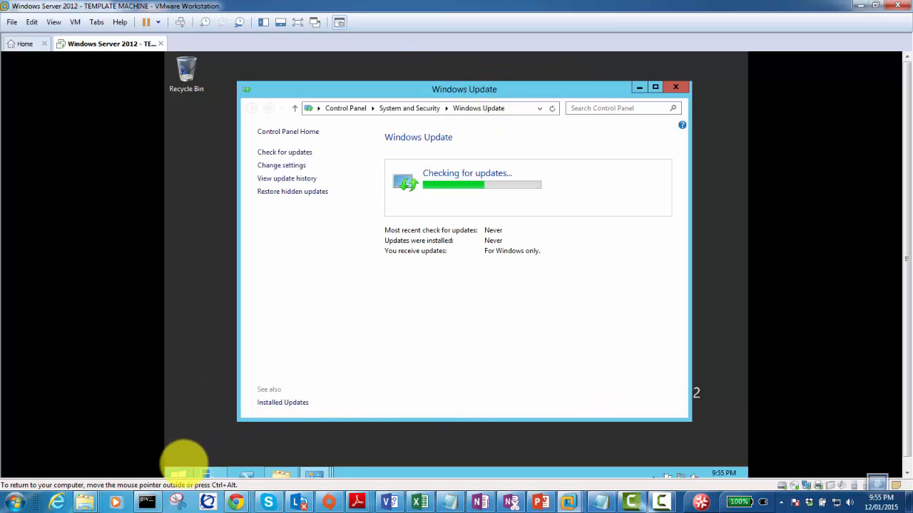
Launch Internet Explorer in the guest with the recommended security and compatibility settings.
left_click(179, 474)
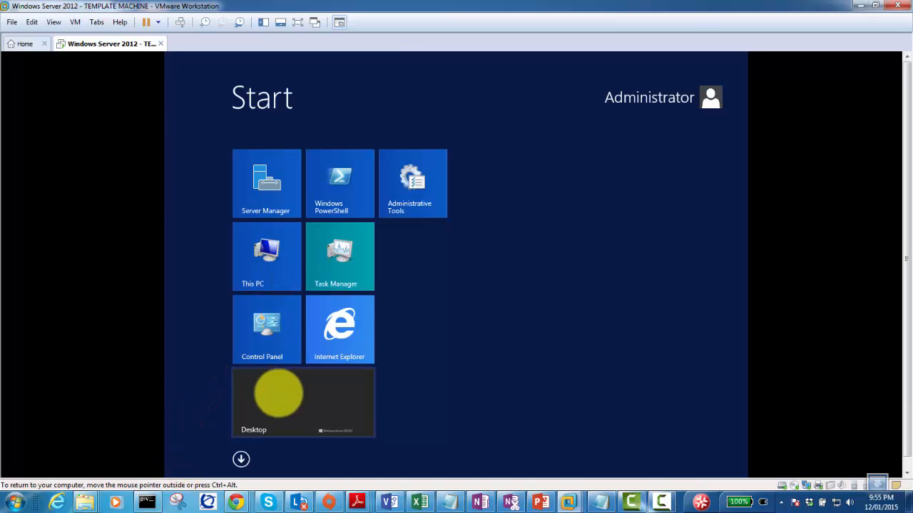
left_click(335, 324)
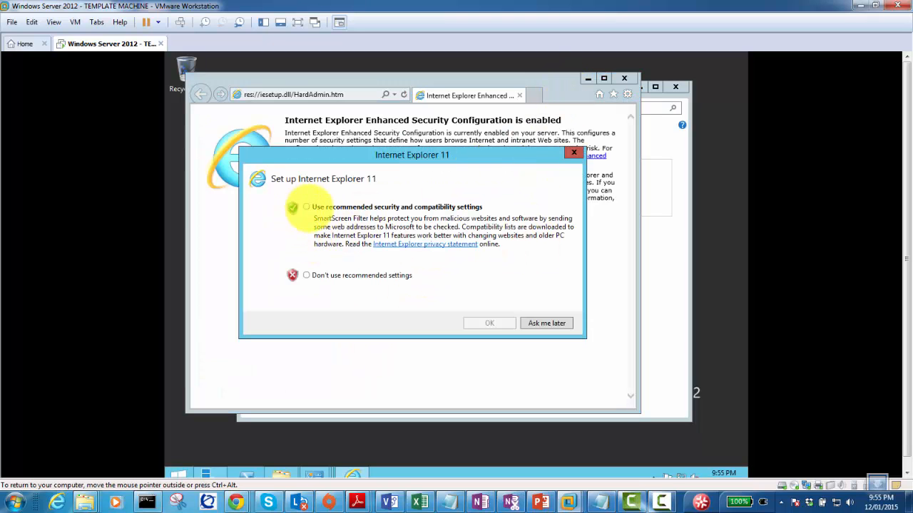
left_click(306, 207)
left_click(490, 324)
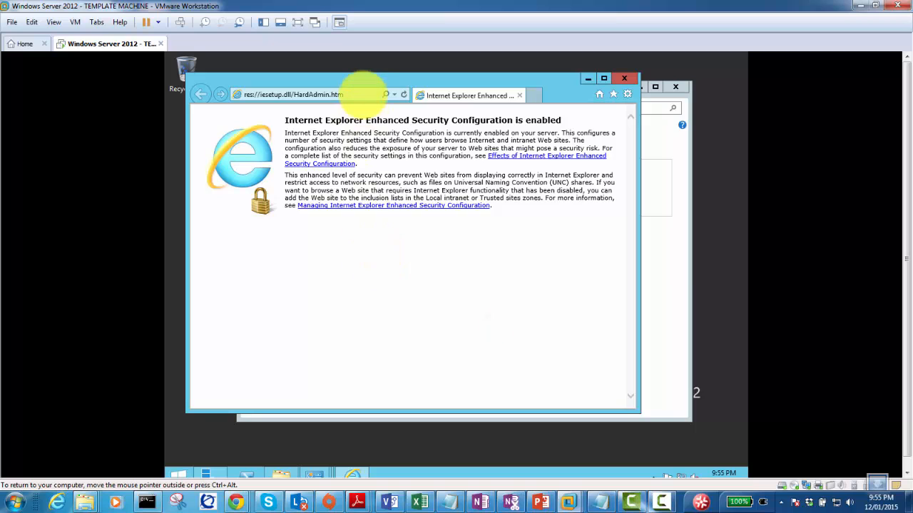
Try loading go.microsoft.com and cnn.com, dismissing the blocked-content and page errors.
left_click(395, 95)
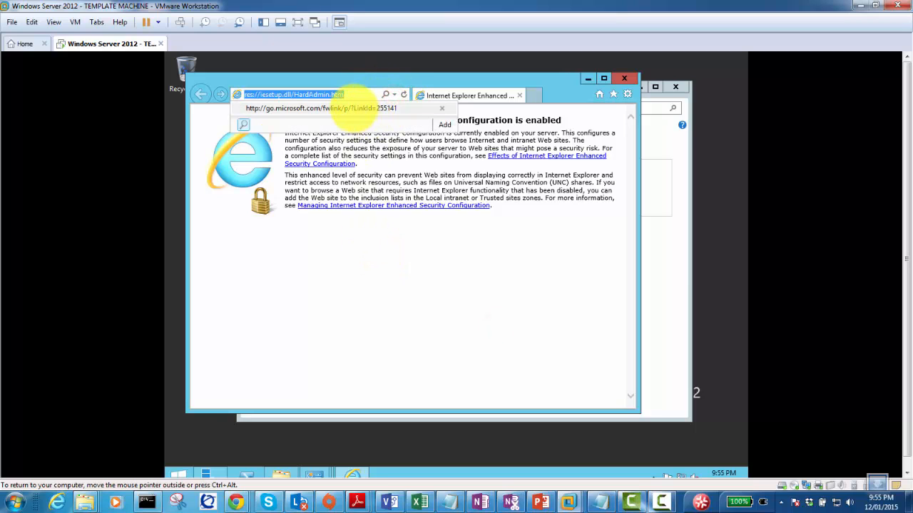
left_click(353, 108)
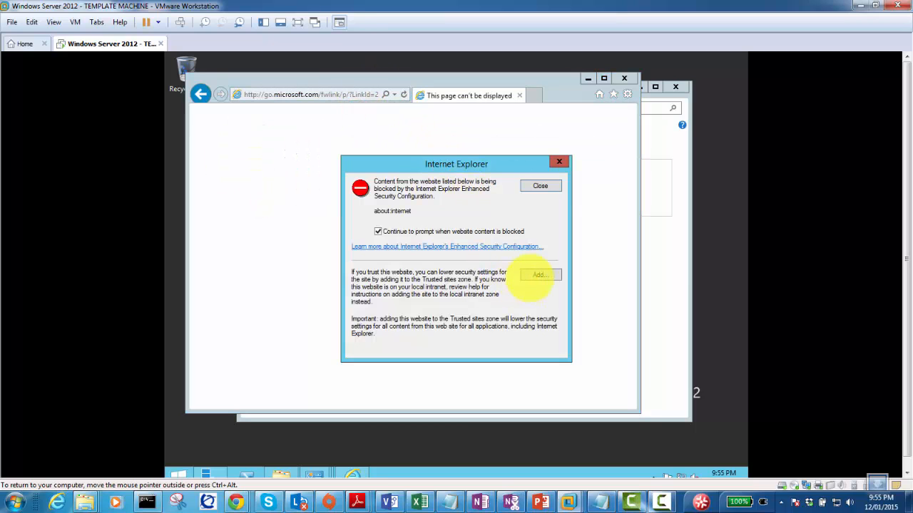
left_click(540, 185)
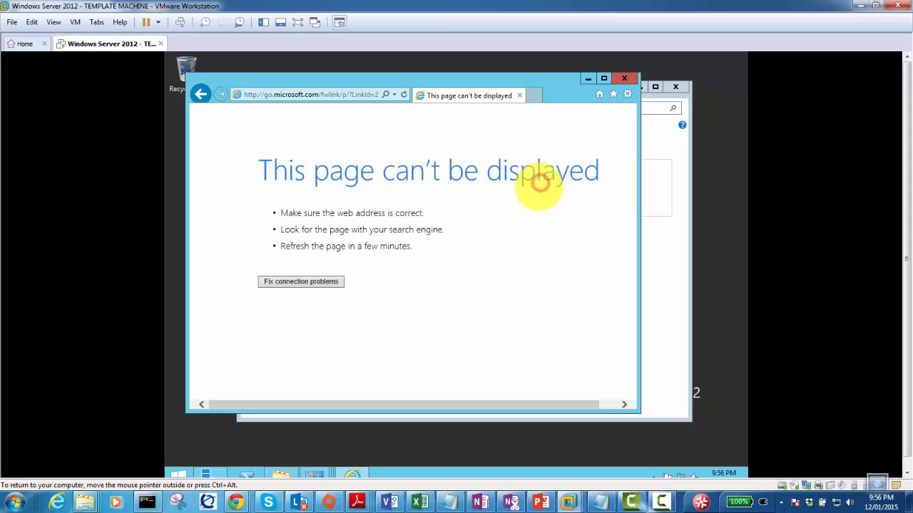
left_click(351, 93)
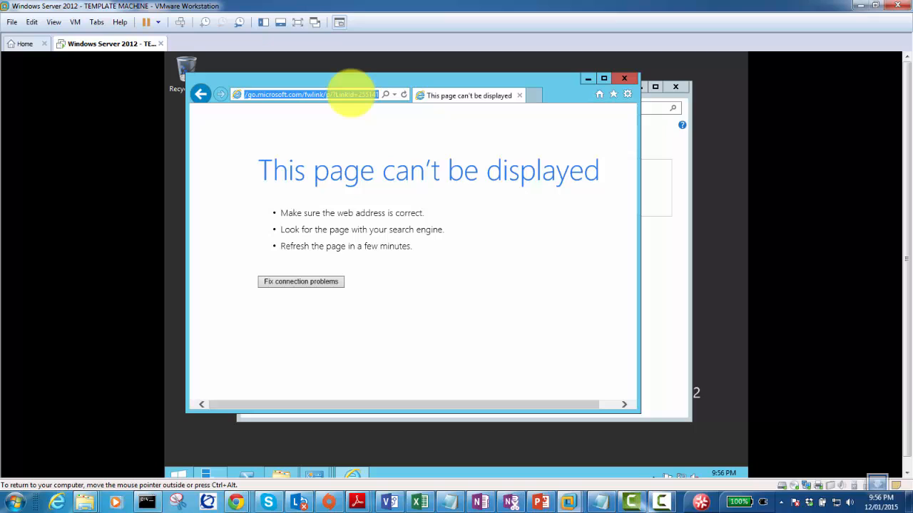
type("c")
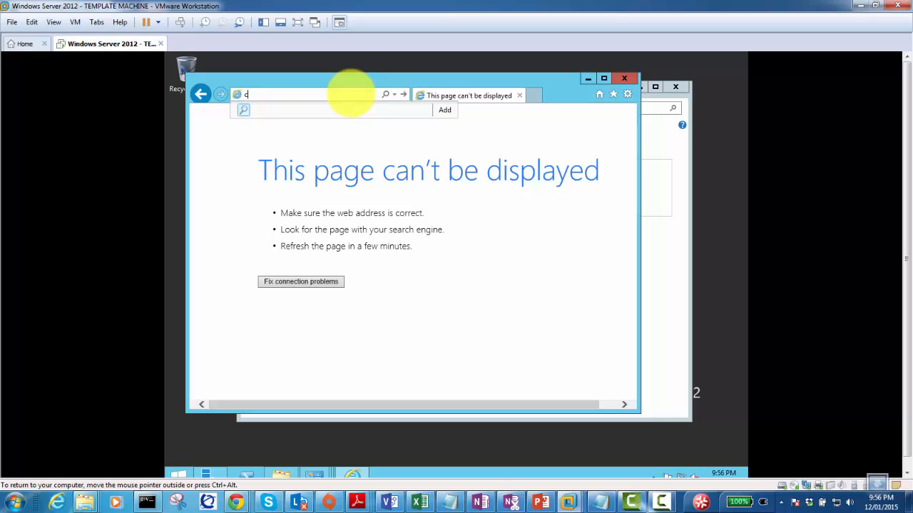
type("nn.c")
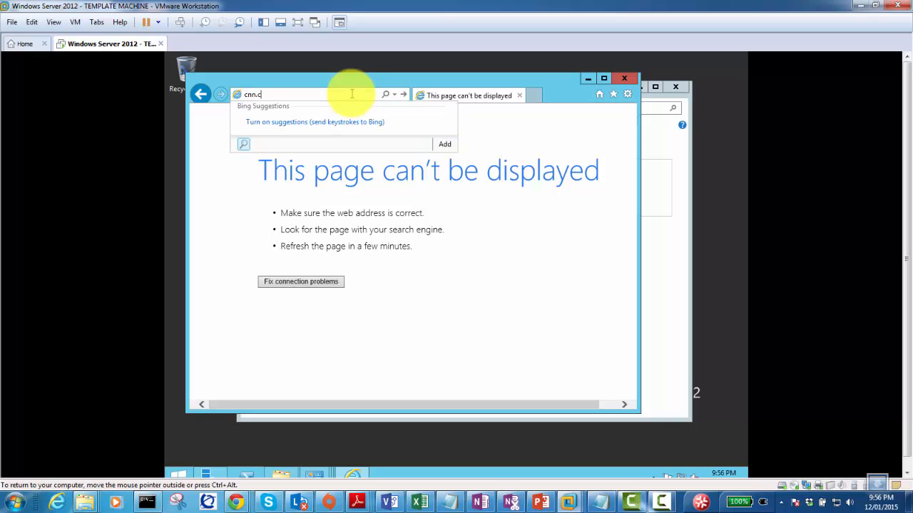
type("om")
key("Return")
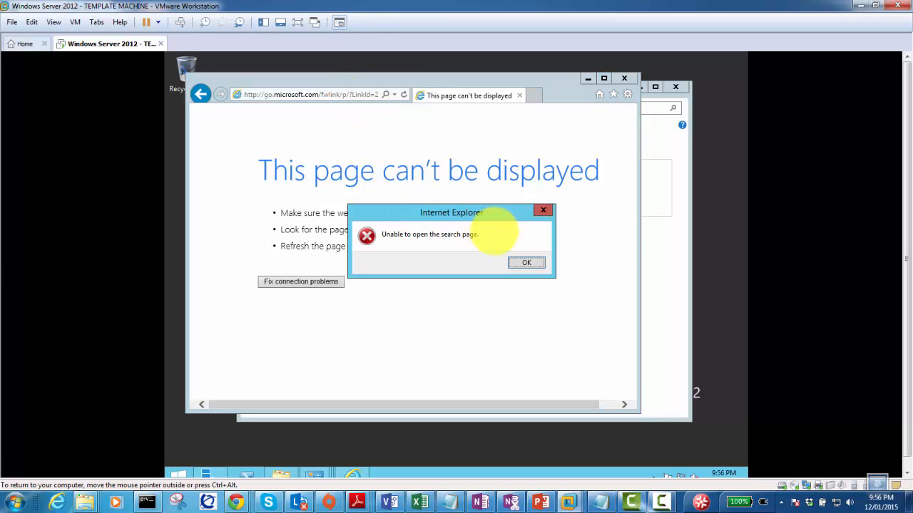
left_click(524, 263)
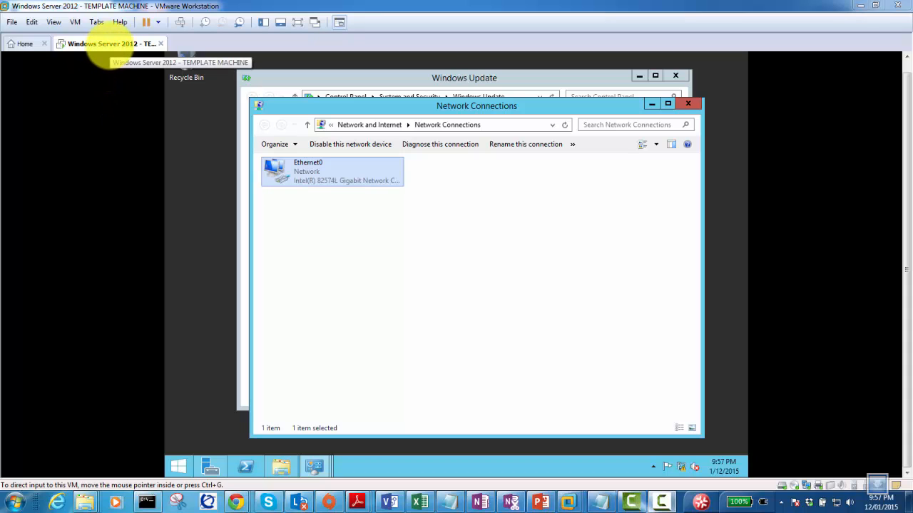
right_click(100, 44)
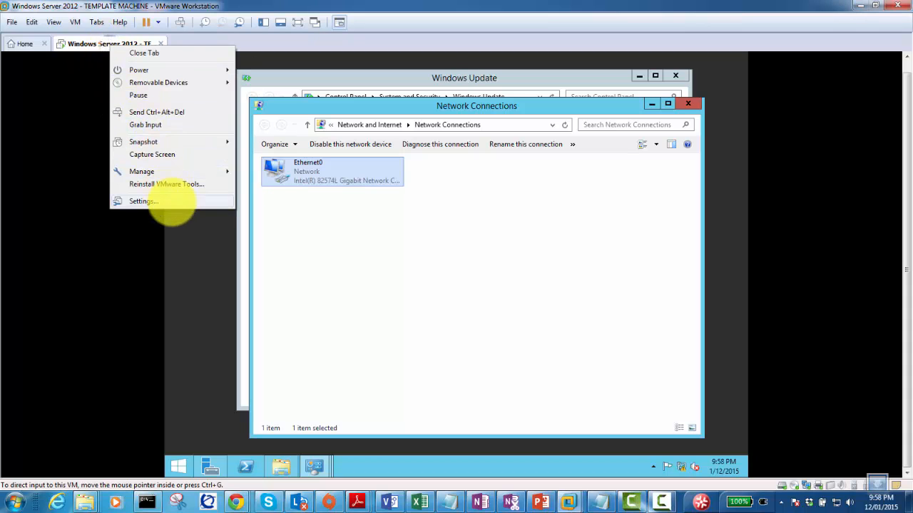
left_click(172, 202)
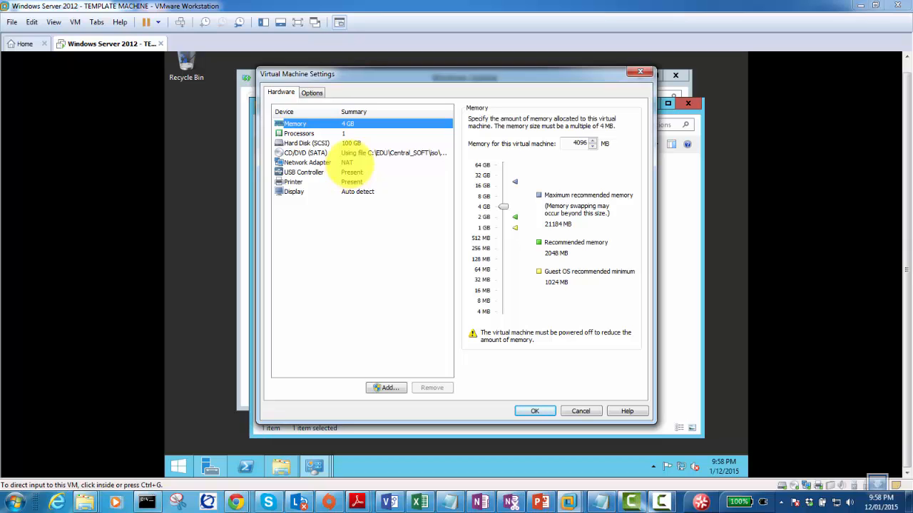
left_click(349, 163)
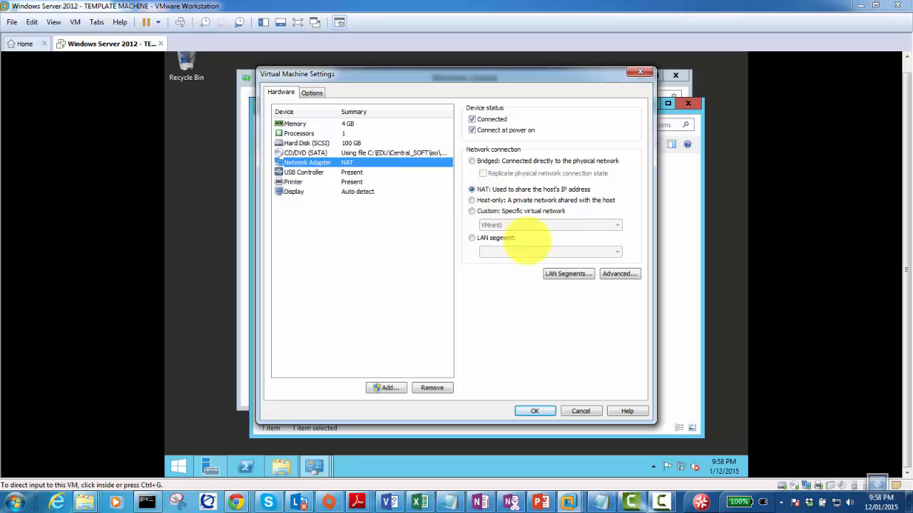
left_click(534, 411)
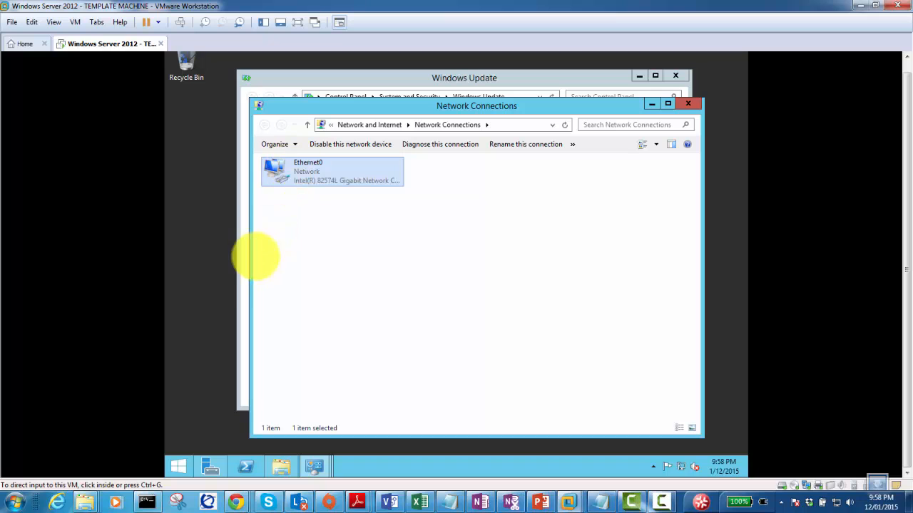
Minimize Network Connections and drag Windows Update back toward the centre of the guest screen.
left_click(242, 268)
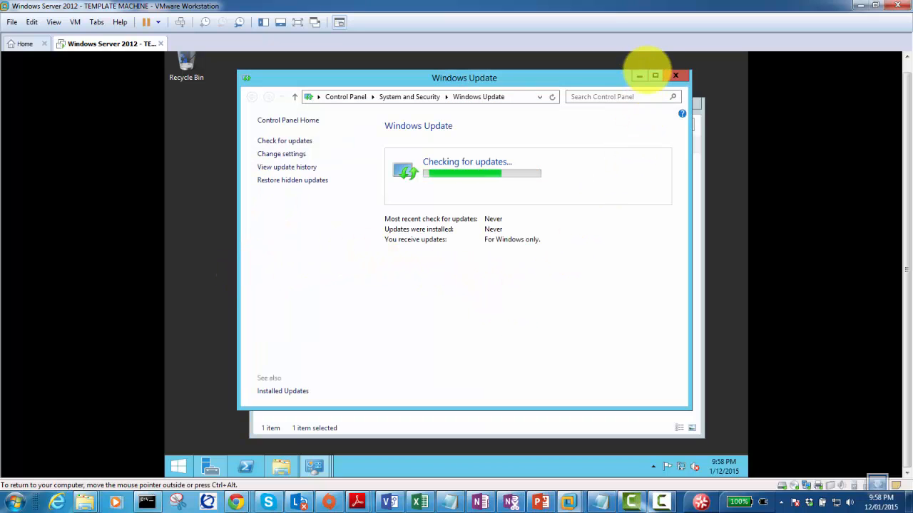
left_click_drag(636, 74, 612, 71)
left_click(650, 104)
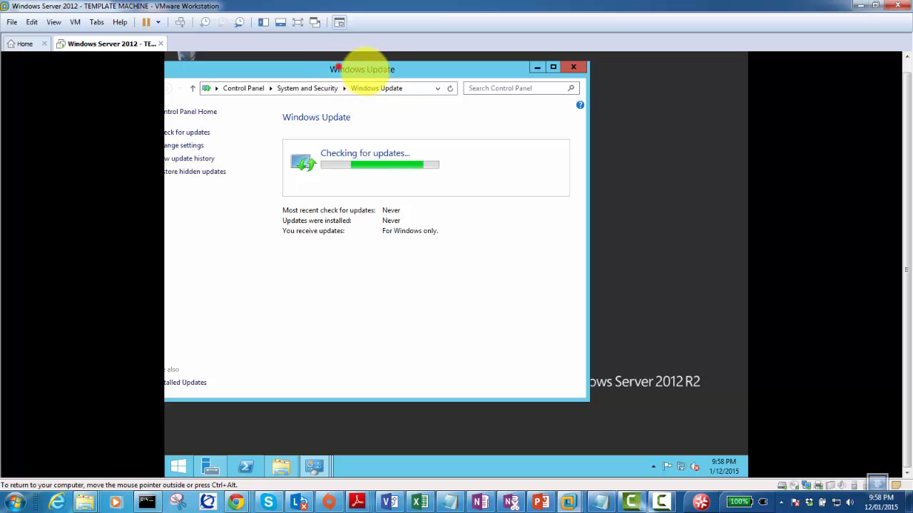
left_click_drag(339, 69, 426, 86)
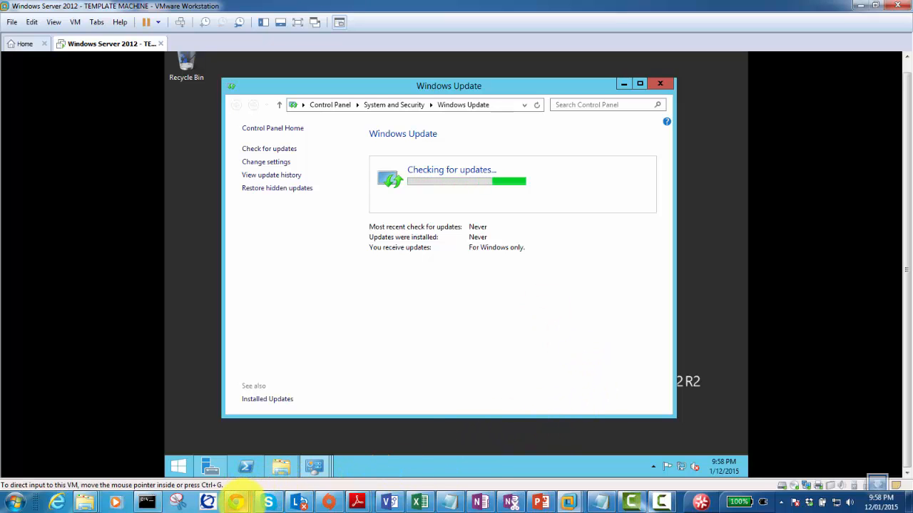
Highlight the forum's remote desktop, Windows Updates, shared folder, restart and Host Only steps.
mouse_move(236, 502)
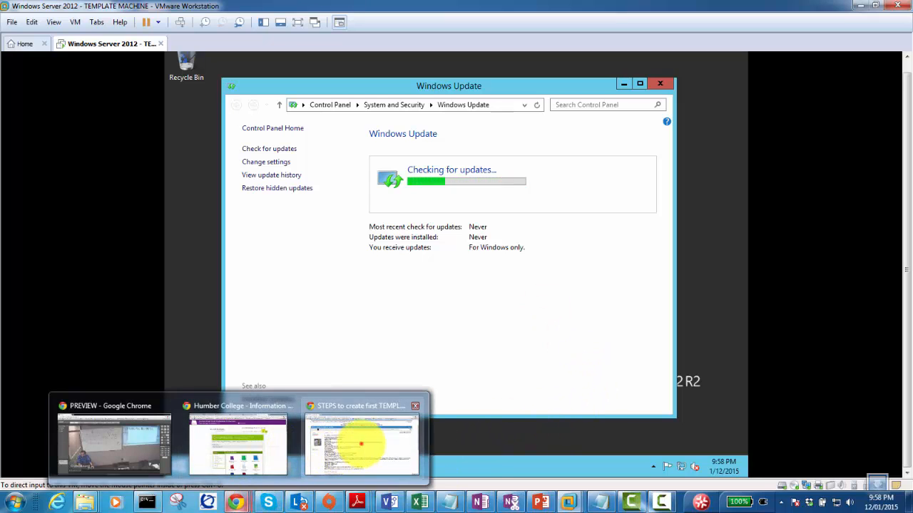
left_click(360, 443)
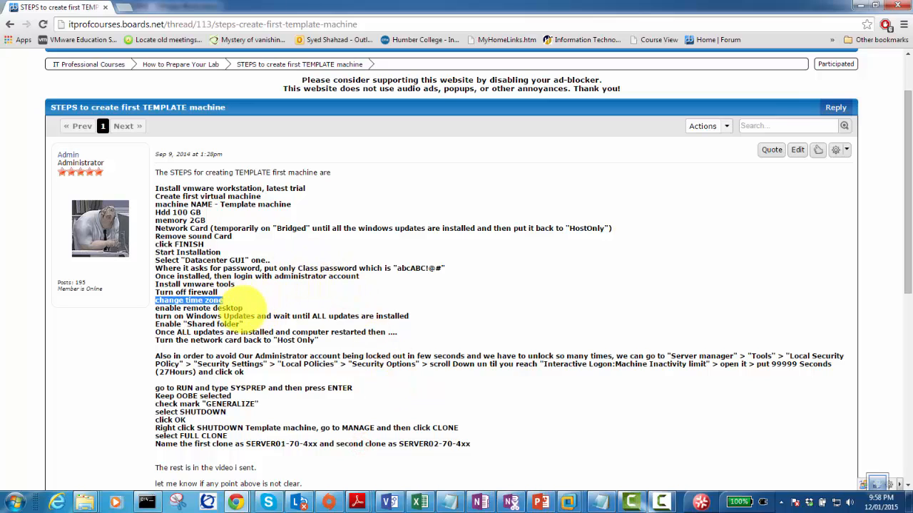
left_click_drag(242, 308, 159, 309)
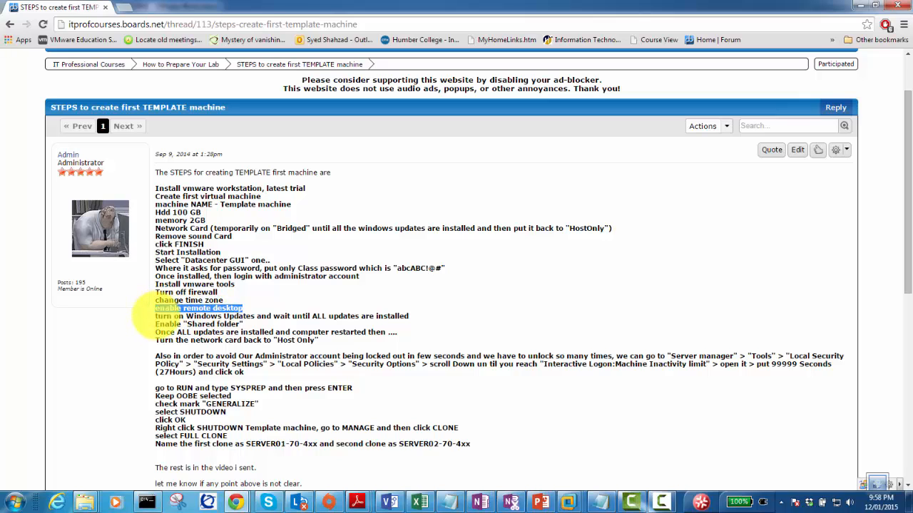
left_click_drag(155, 316, 408, 316)
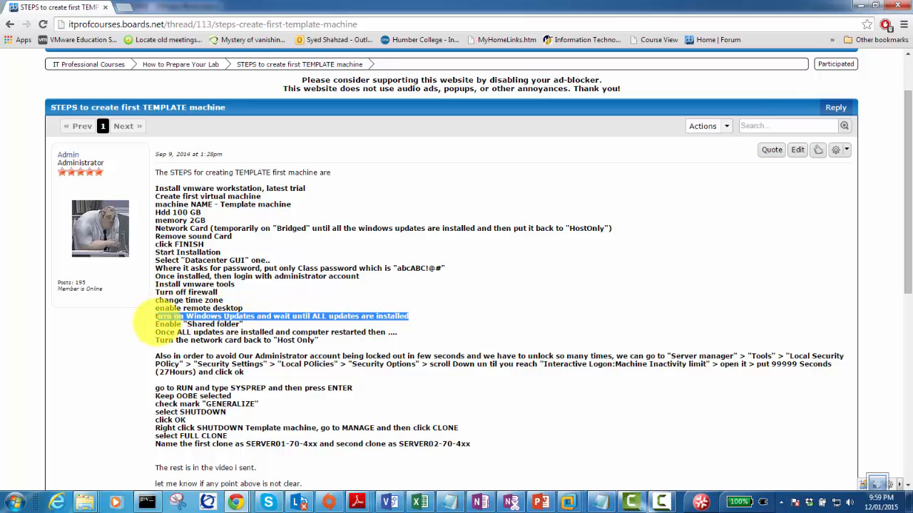
left_click_drag(156, 324, 241, 324)
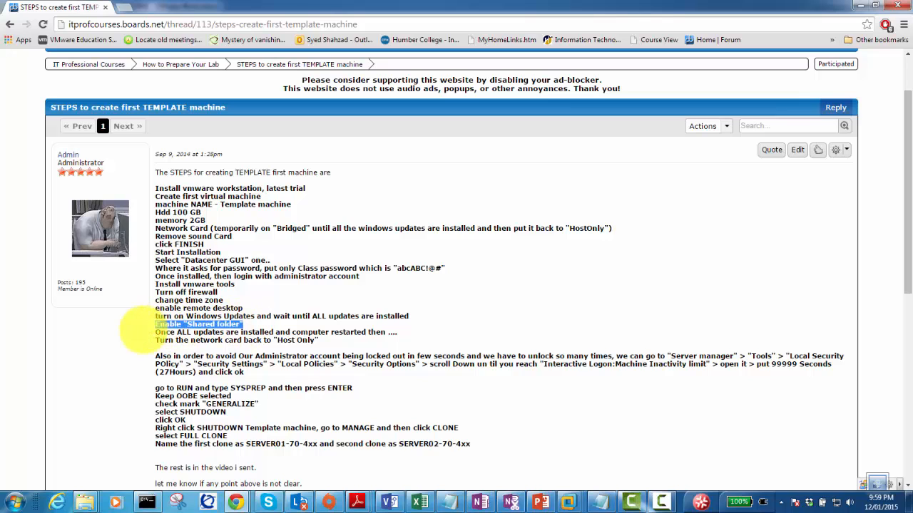
left_click_drag(155, 332, 389, 332)
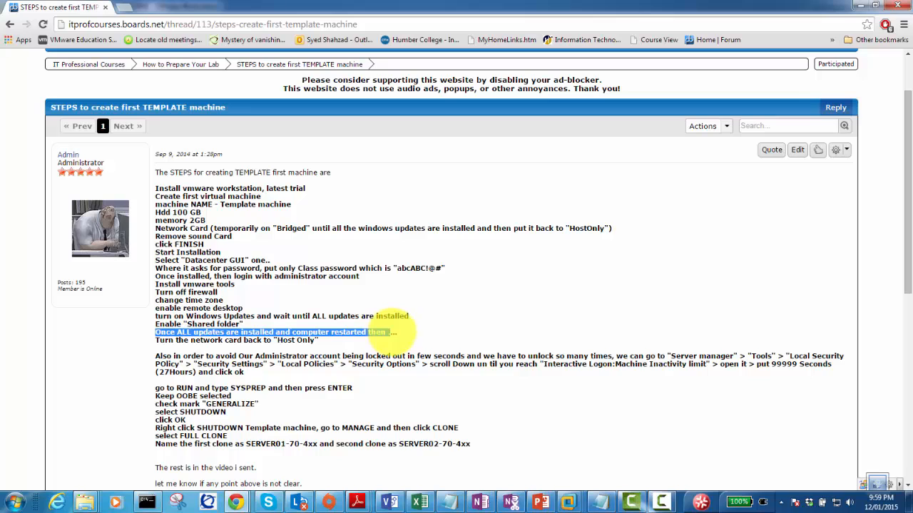
left_click_drag(156, 340, 313, 336)
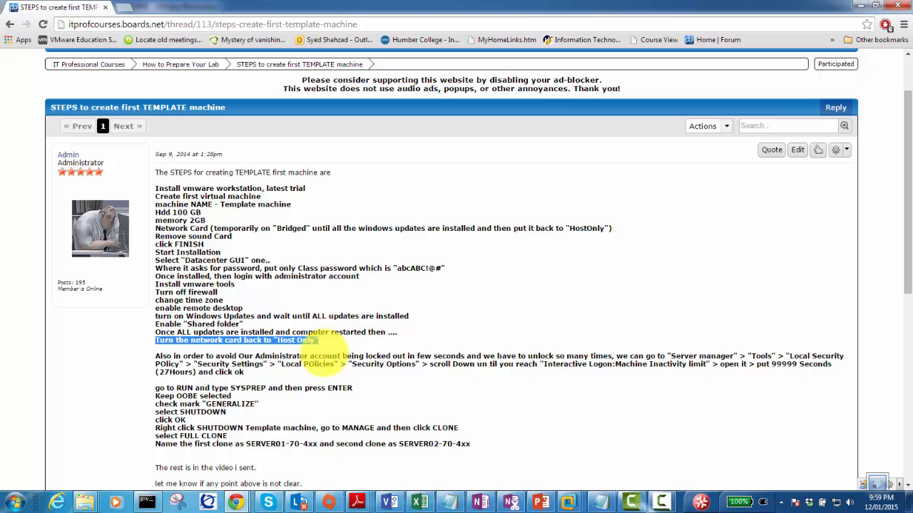
Highlight the SYSPREP, Generalize, shutdown and full-clone instructions in the forum post.
left_click_drag(160, 356, 831, 383)
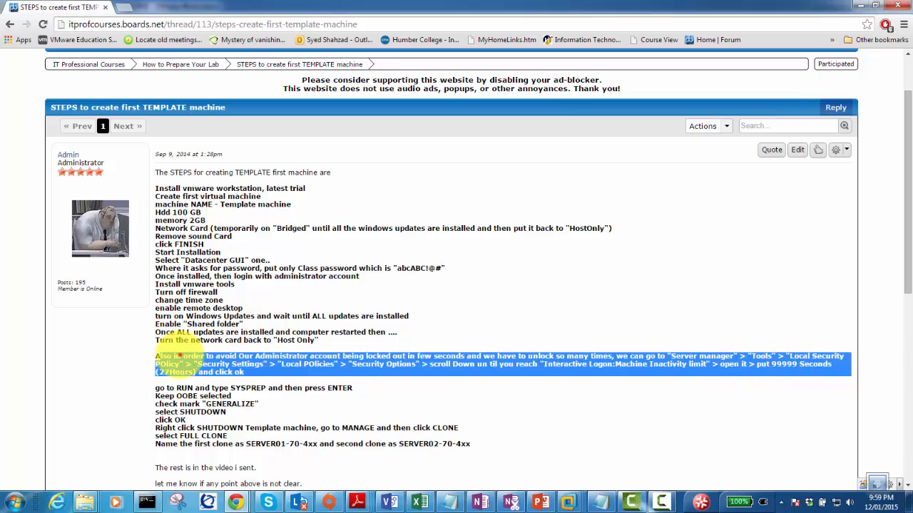
left_click_drag(179, 356, 208, 361)
left_click(206, 362)
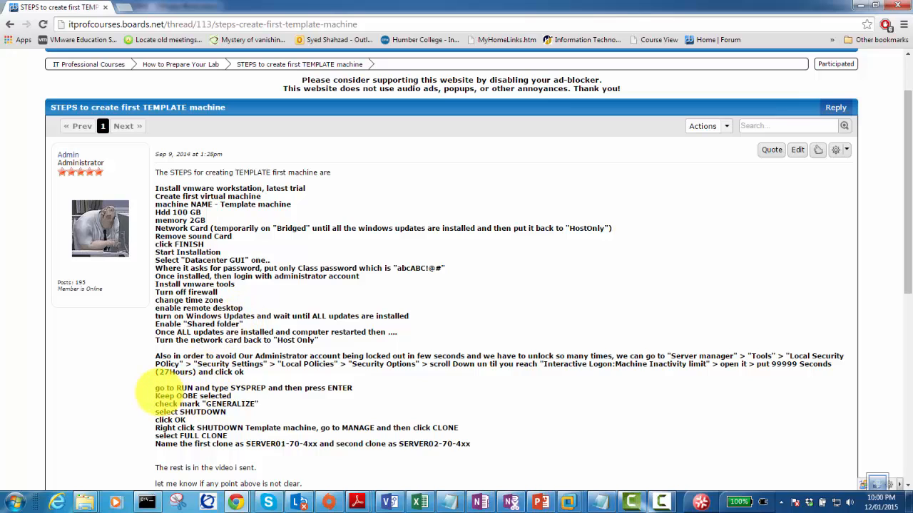
mouse_move(157, 388)
left_mouse_down()
mouse_move(236, 400)
mouse_move(275, 391)
mouse_move(317, 428)
mouse_move(360, 444)
mouse_move(459, 431)
left_mouse_up()
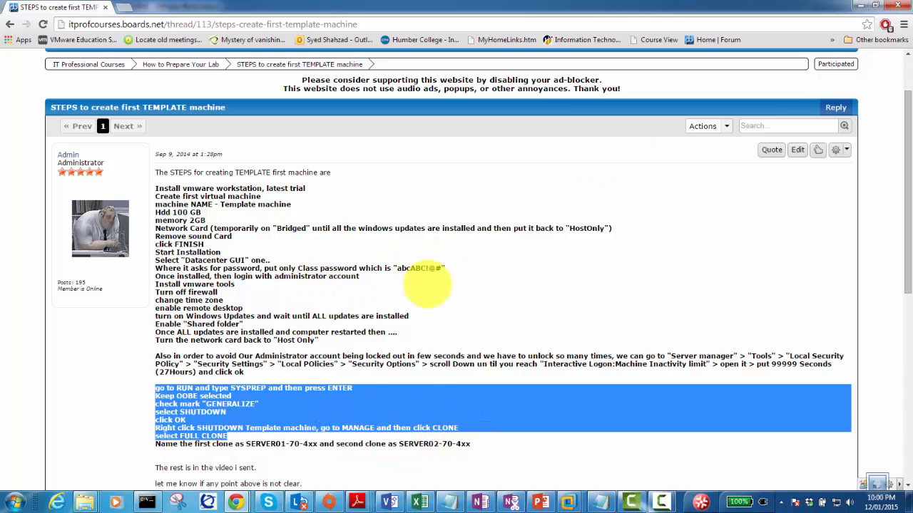
left_click(568, 502)
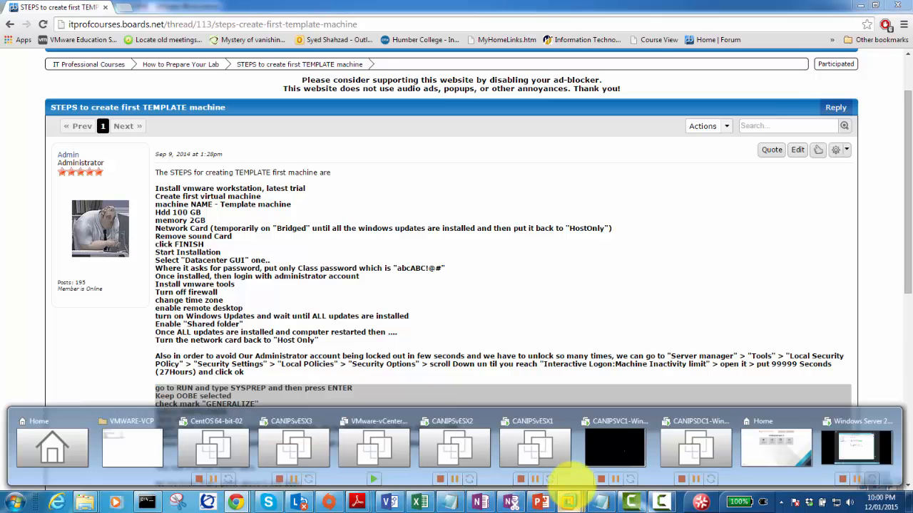
Switch to the template VM, move the Windows Update window aside, and dismiss the maintenance notifications.
left_click(859, 444)
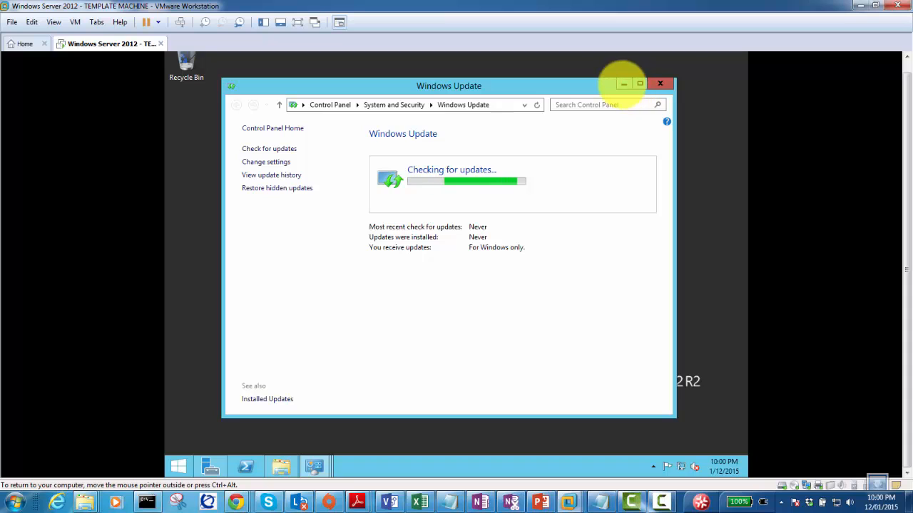
left_click(623, 84)
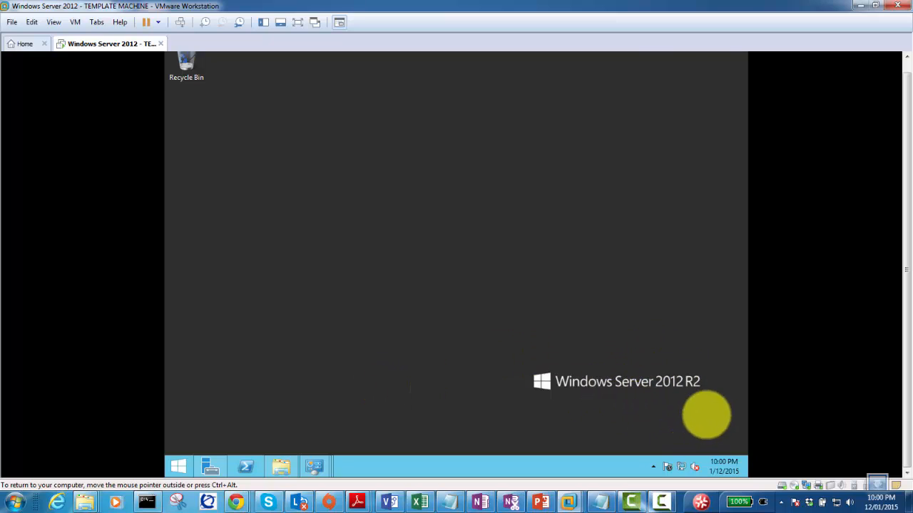
left_click(669, 467)
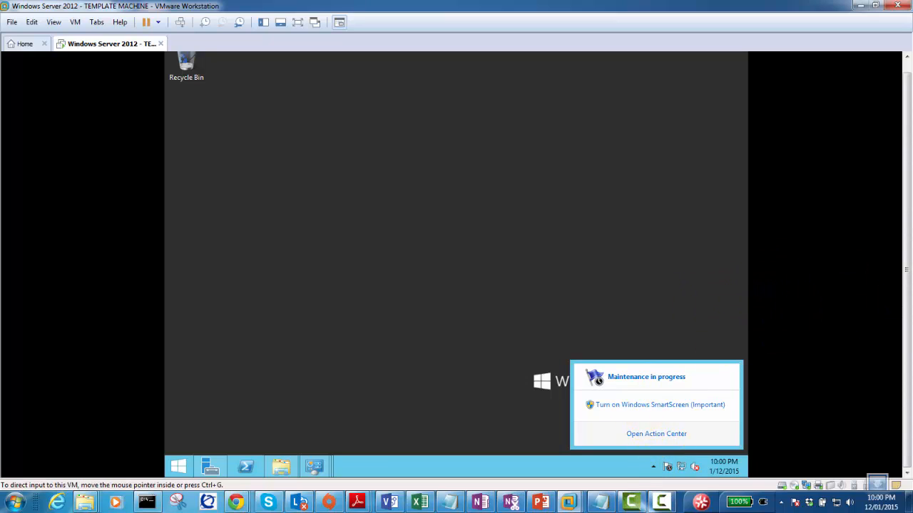
left_click(369, 266)
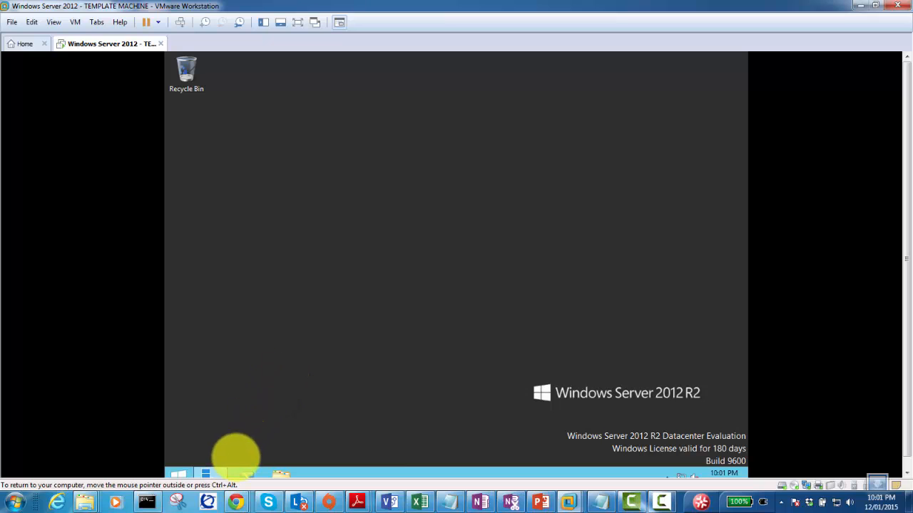
Open Windows Update from Server Manager's Local Server properties and start checking for updates.
left_click(209, 473)
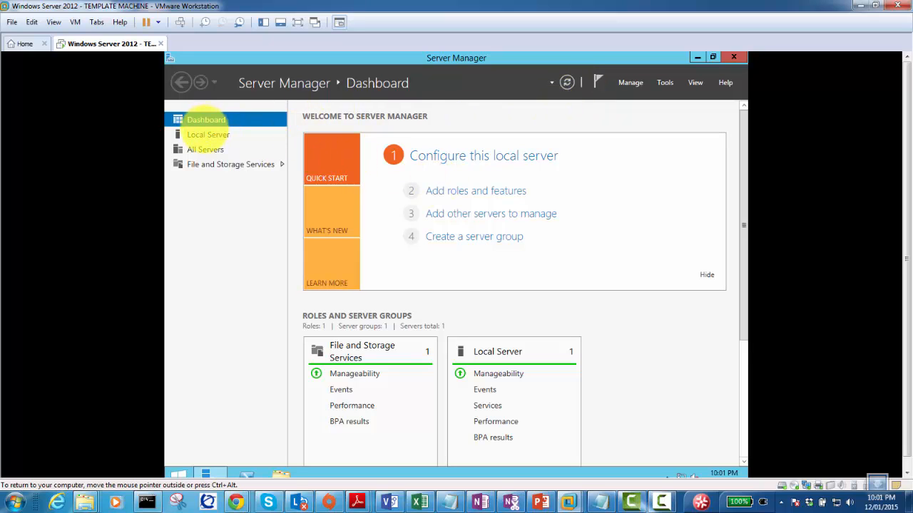
left_click(207, 135)
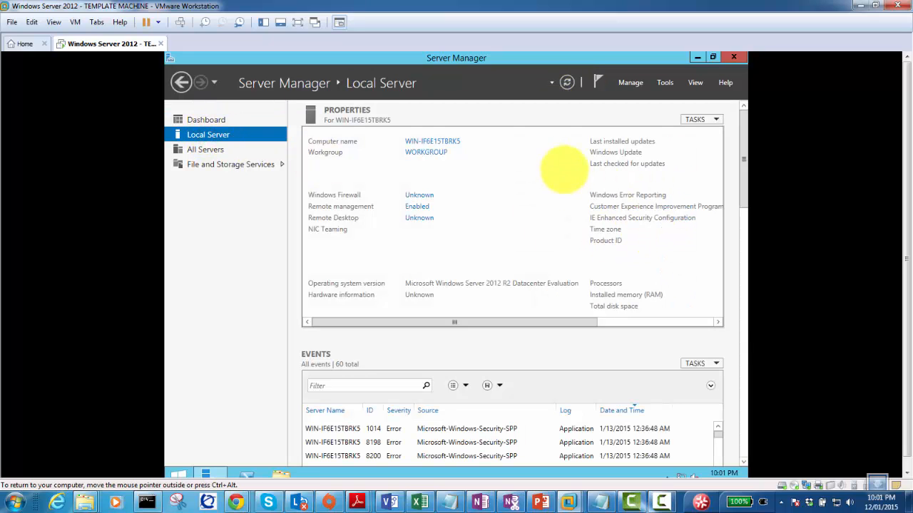
left_click_drag(511, 321, 699, 324)
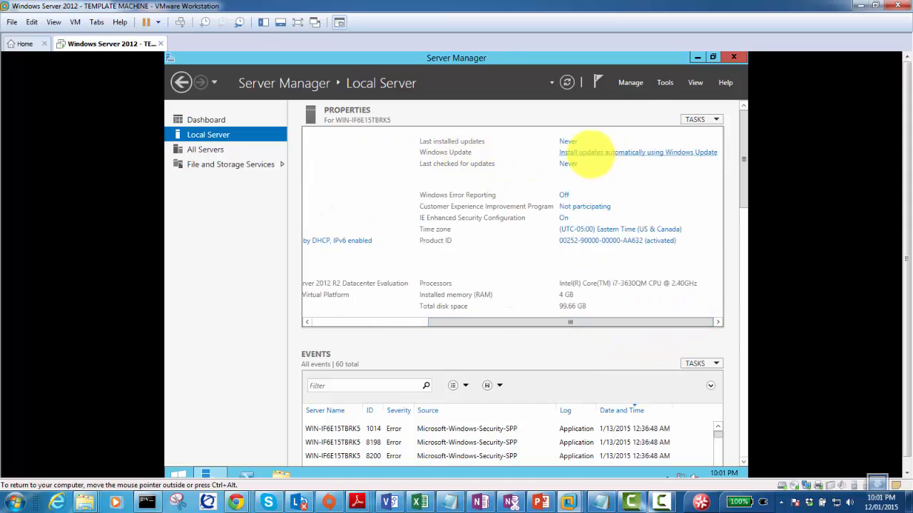
left_click(595, 153)
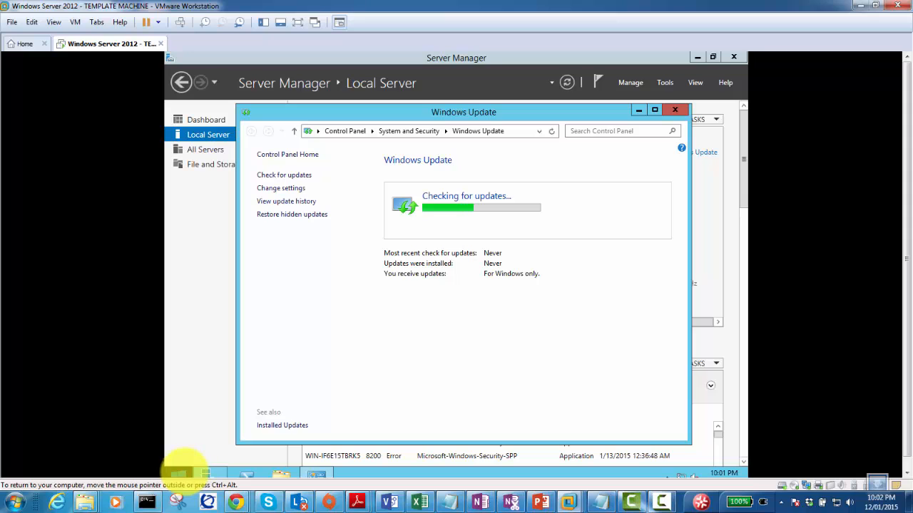
left_click(907, 280)
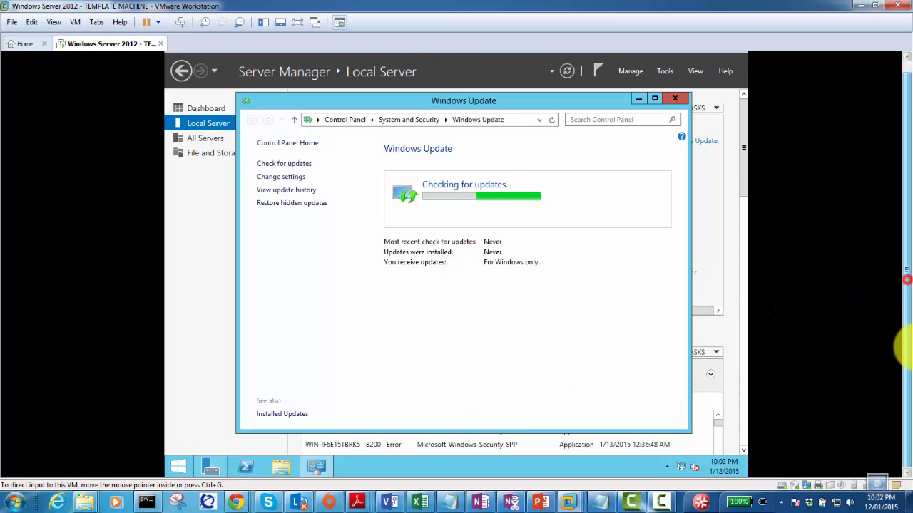
Sign the Administrator out of the guest and back in with the account password.
left_click(178, 467)
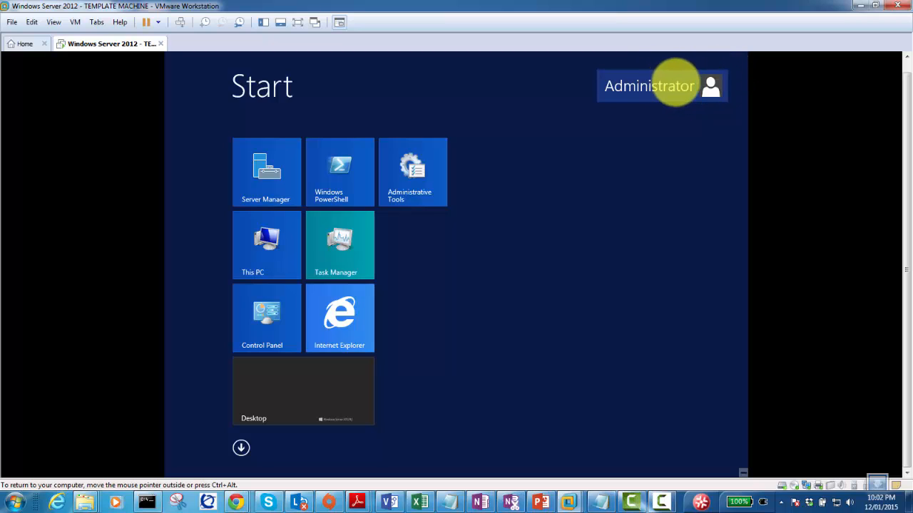
left_click(684, 84)
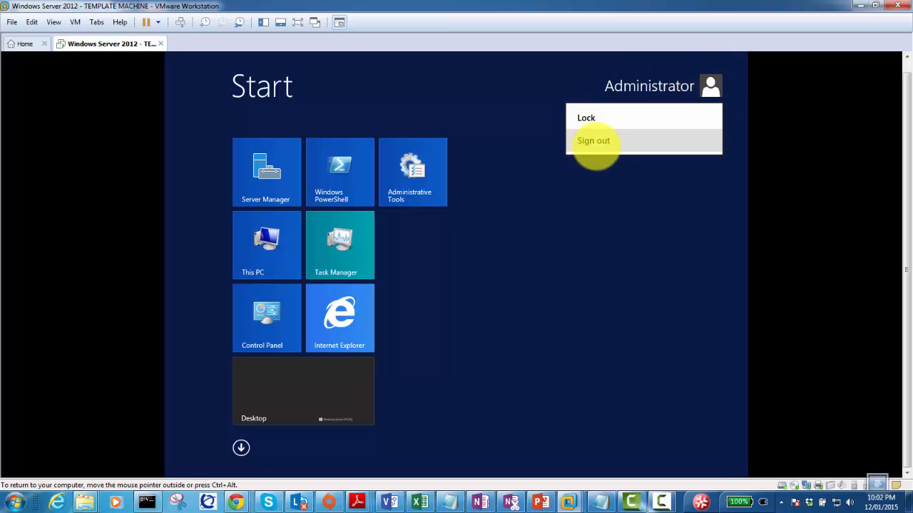
left_click(596, 142)
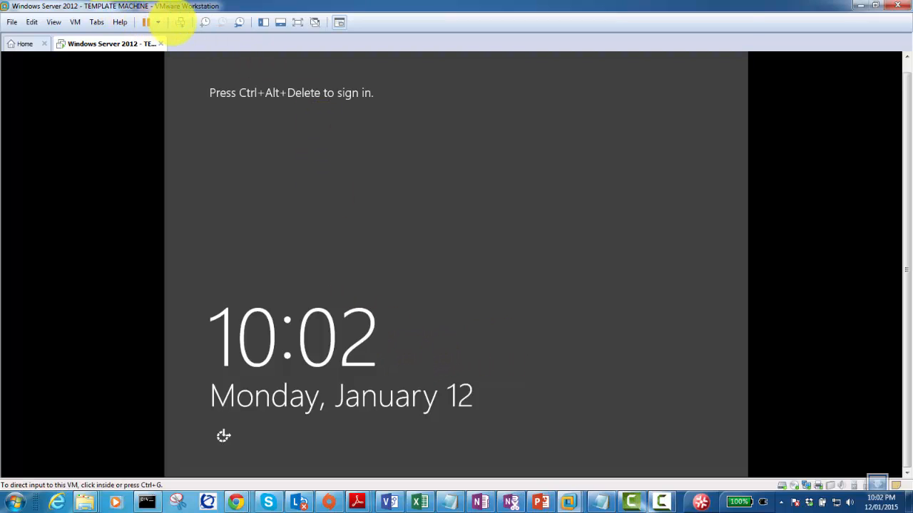
left_click(179, 22)
left_click(474, 183)
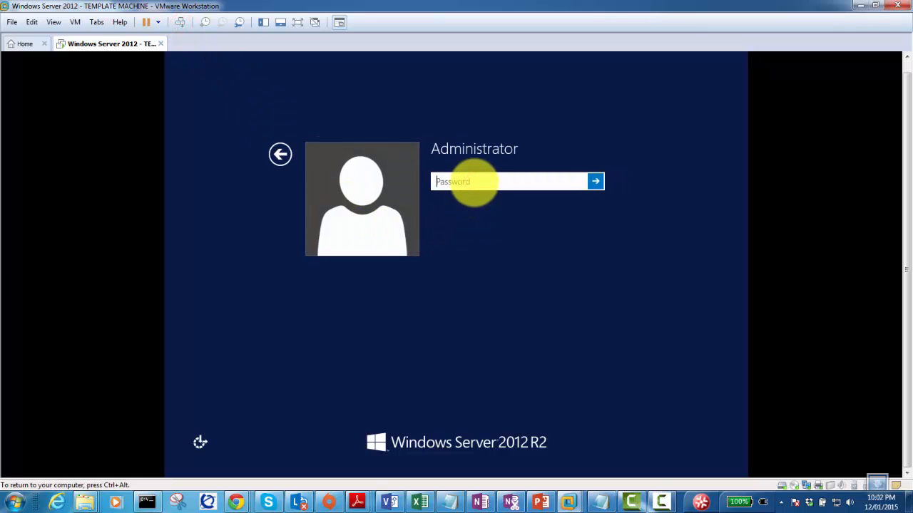
type("••••")
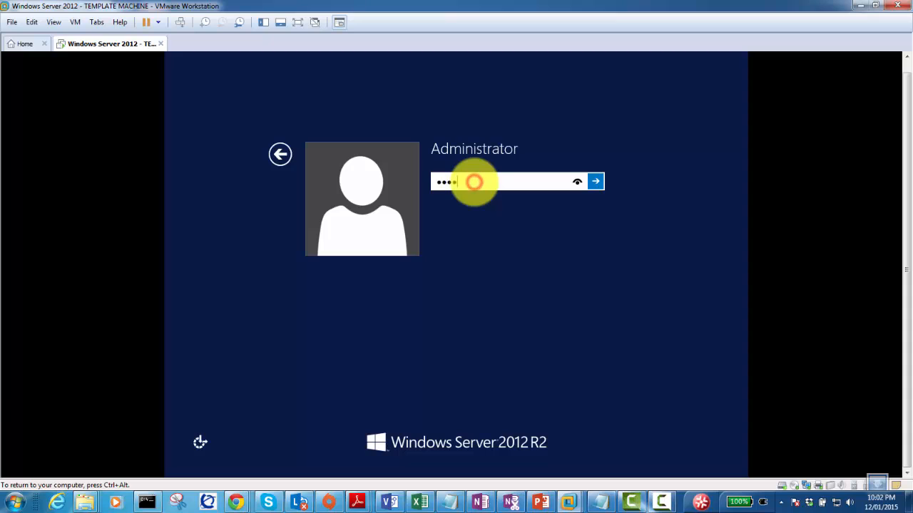
type("•••••")
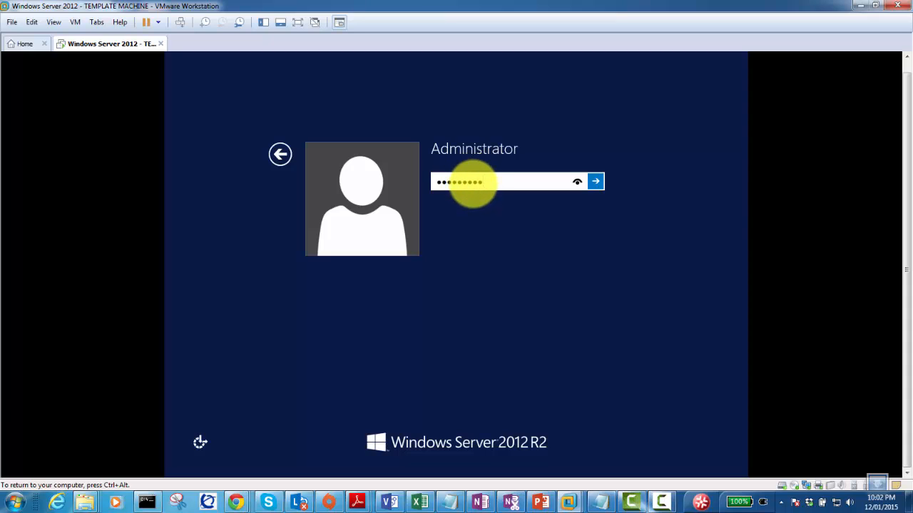
key("Return")
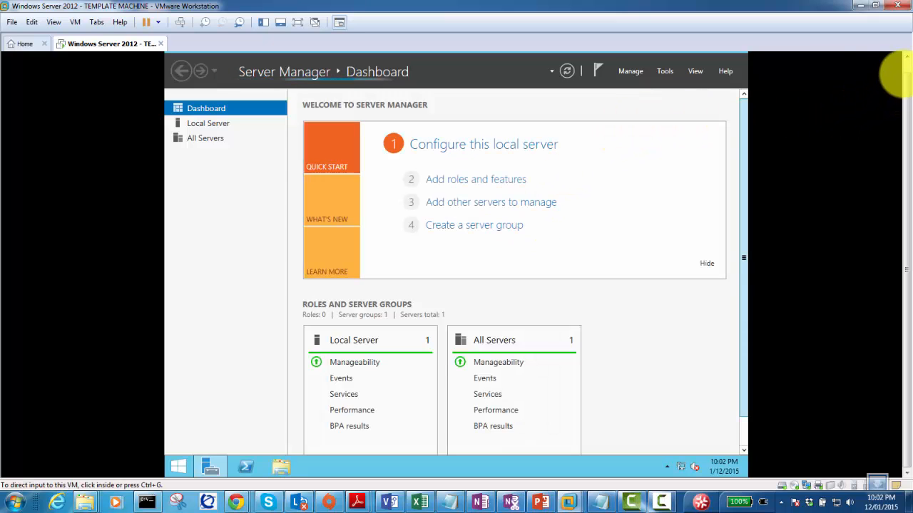
Reopen Server Manager's Dashboard from the guest's Start screen.
left_click(703, 56)
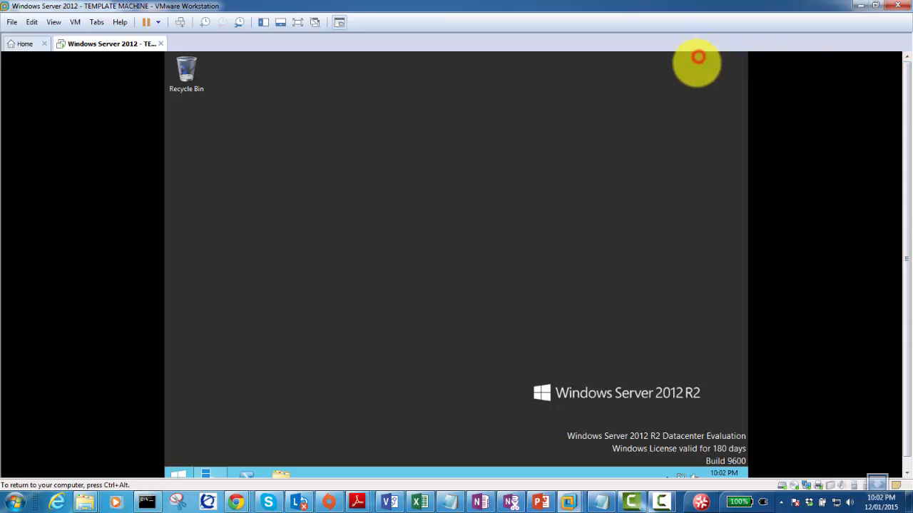
left_click(676, 461)
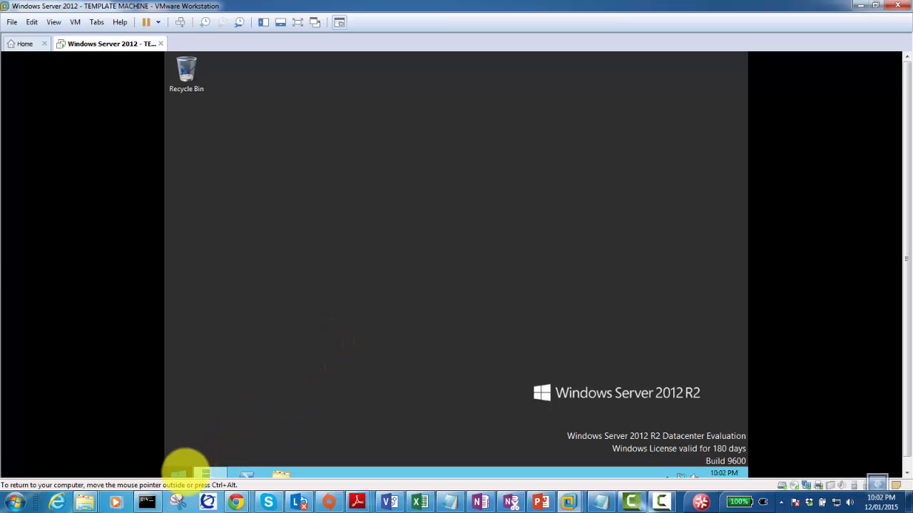
left_click(179, 474)
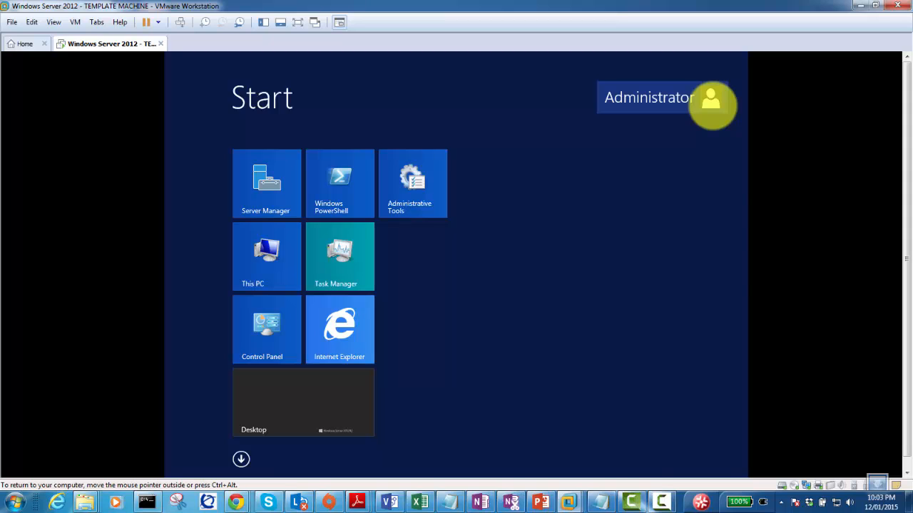
left_click(246, 183)
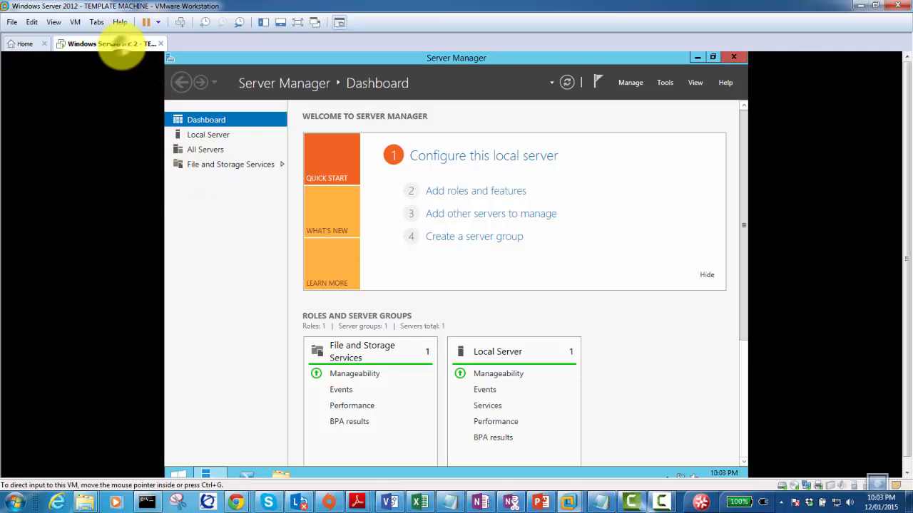
Set the VM's Network Adapter to the custom VMnet12 network in Virtual Machine Settings and save.
right_click(119, 44)
left_click(180, 203)
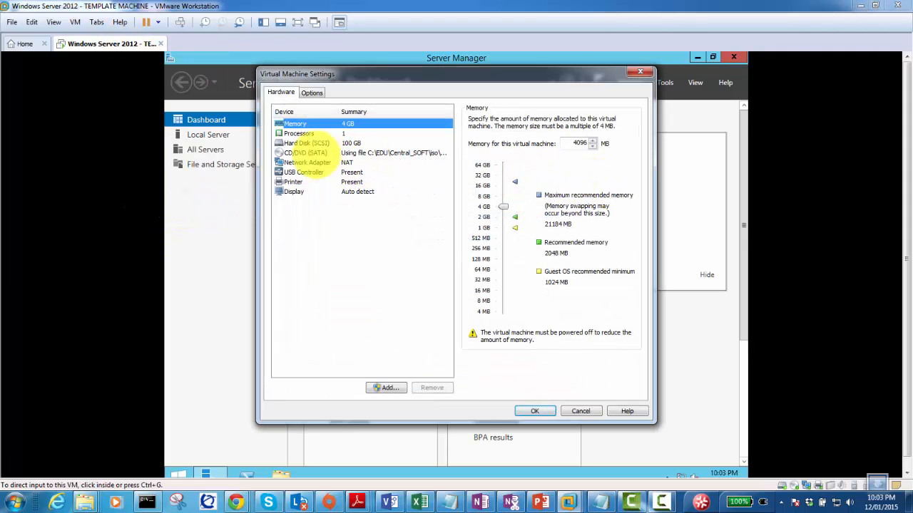
left_click(306, 163)
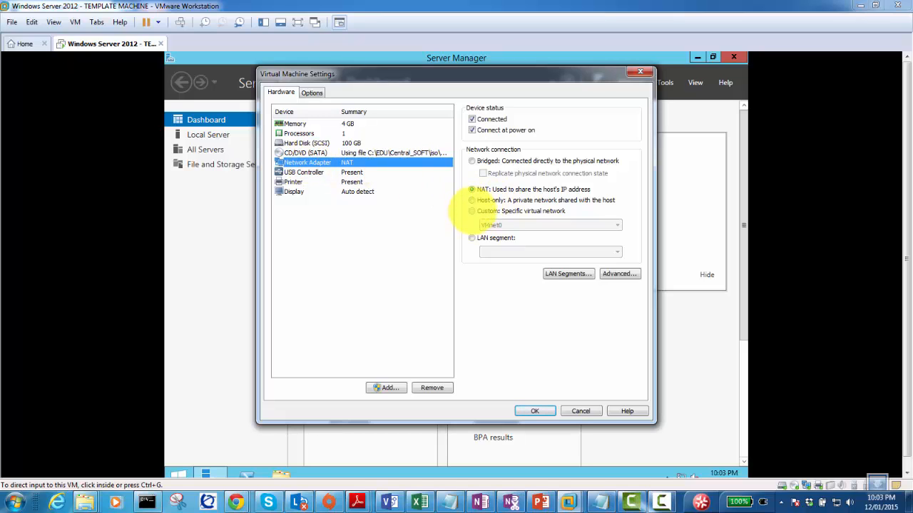
left_click(472, 211)
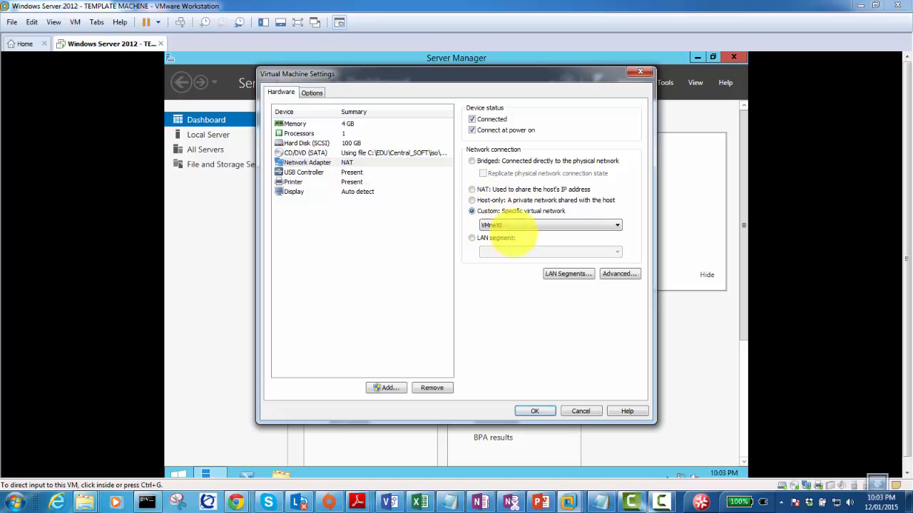
left_click(555, 226)
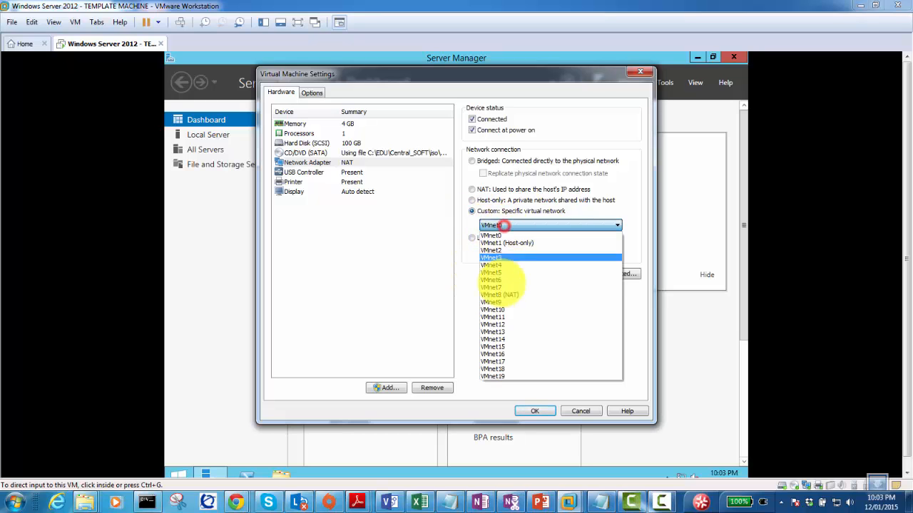
left_click(510, 324)
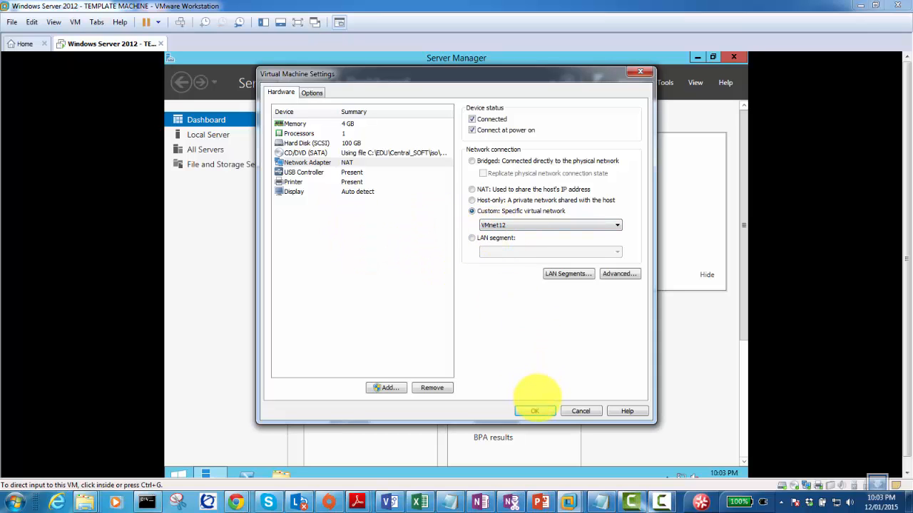
left_click(534, 412)
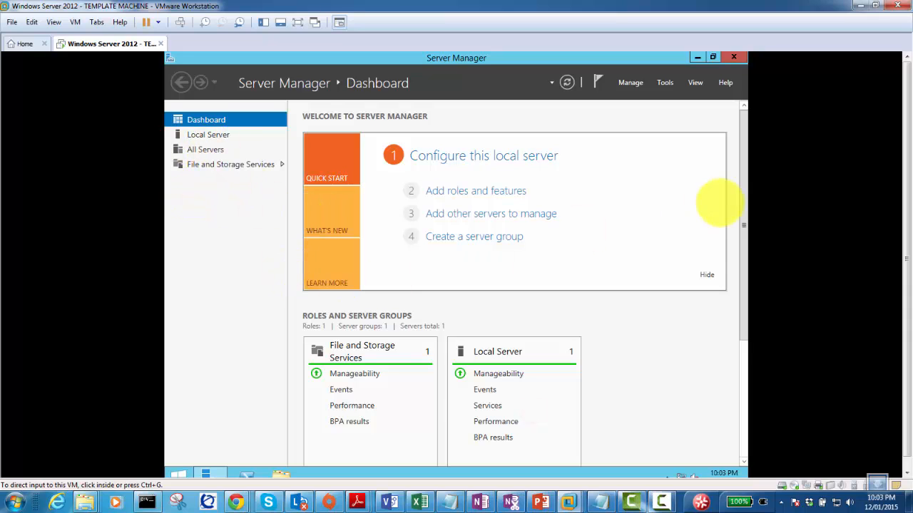
left_click(686, 427)
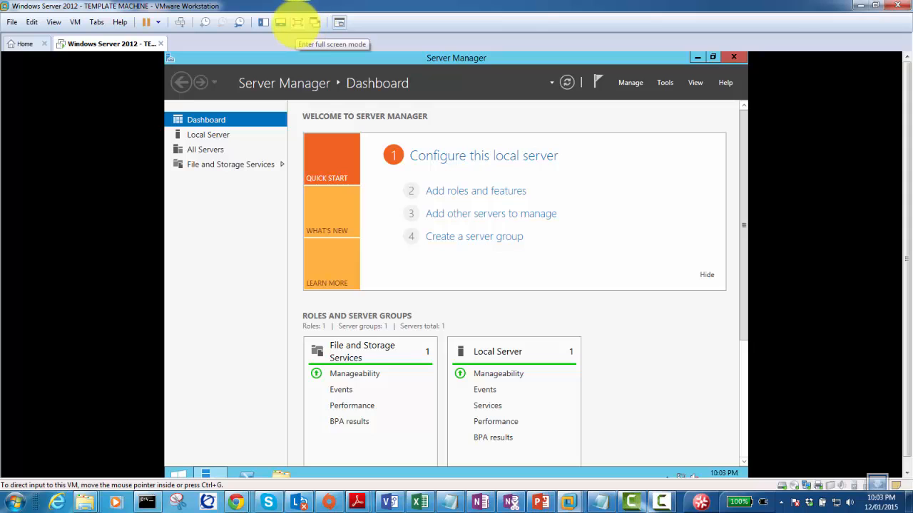
Go full screen, open the Sysprep folder via Run 'sysprep', and launch sysprep.exe.
left_click(295, 21)
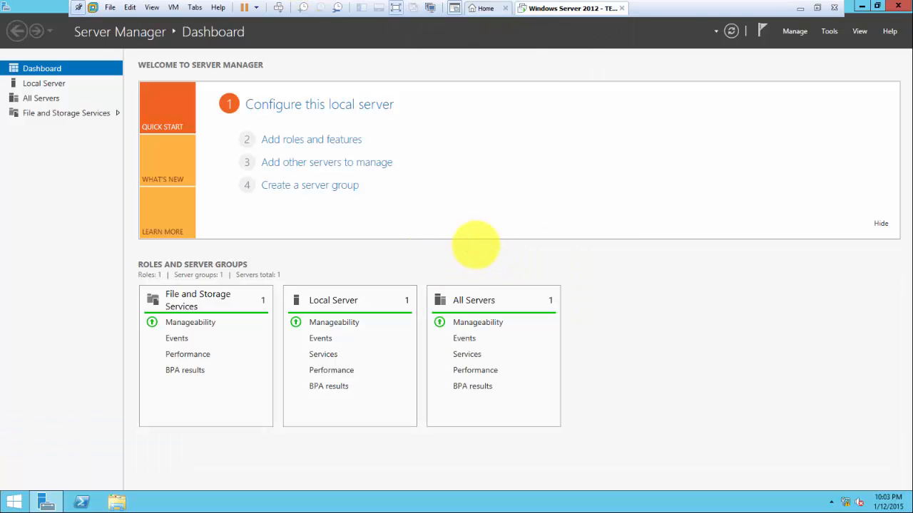
key("super+r")
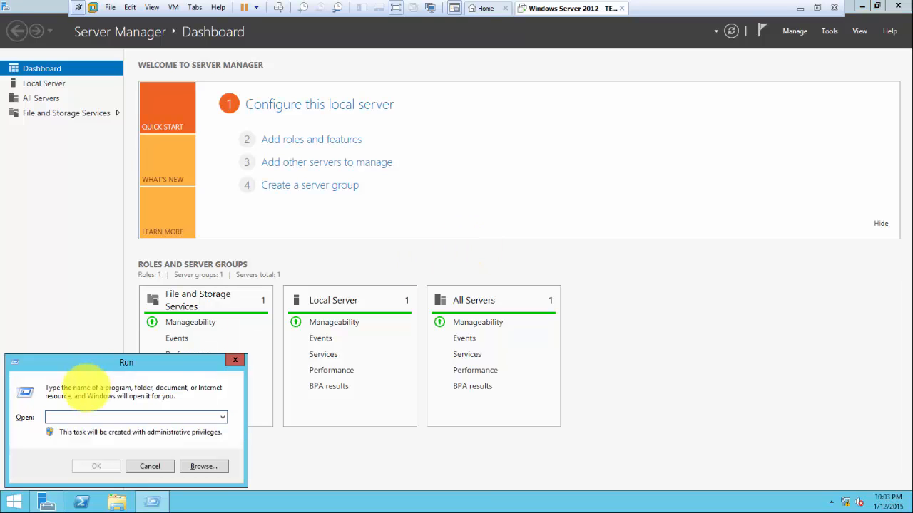
left_click(89, 413)
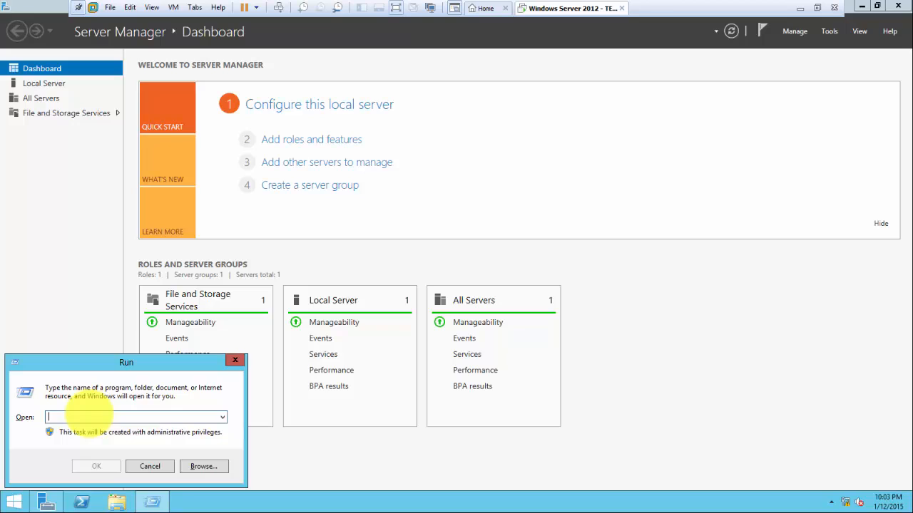
type("sysprep")
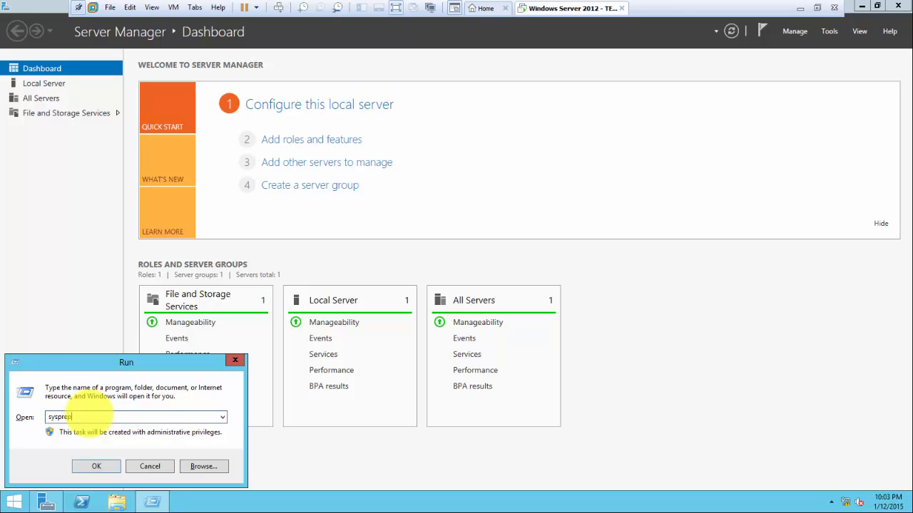
left_click(86, 467)
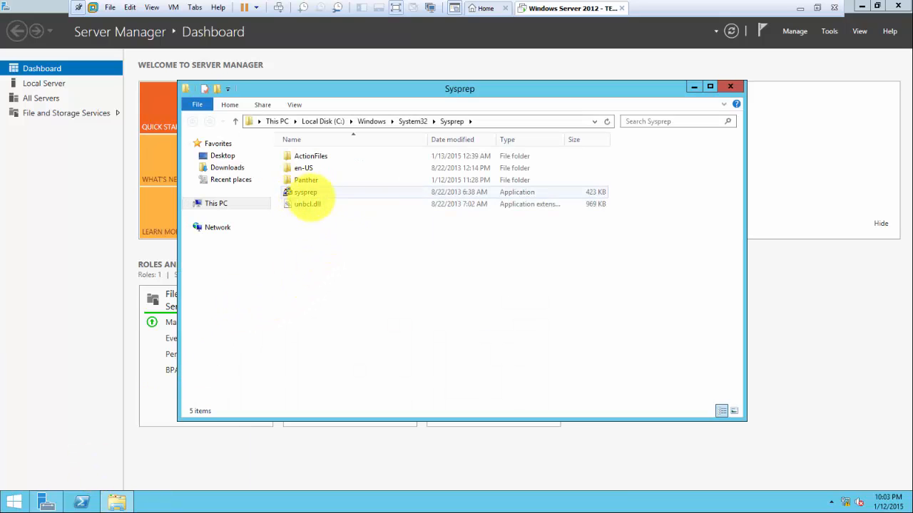
double_click(306, 193)
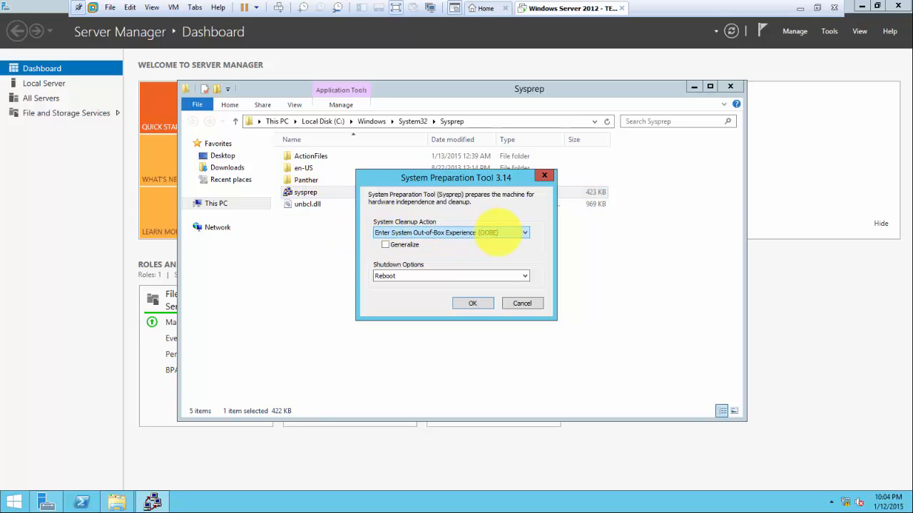
Choose Enter System Out-of-Box Experience (OOBE), tick Generalize, and set Shutdown Options to Shutdown.
left_click(519, 231)
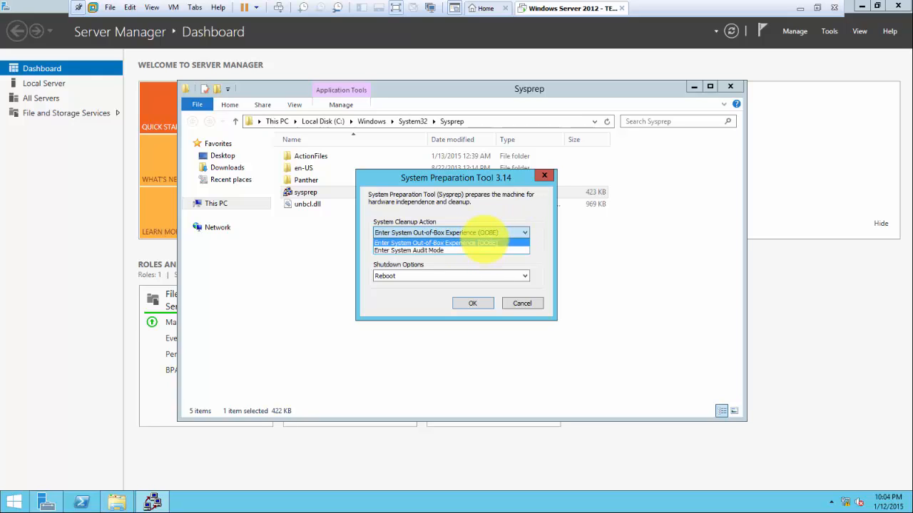
left_click(490, 242)
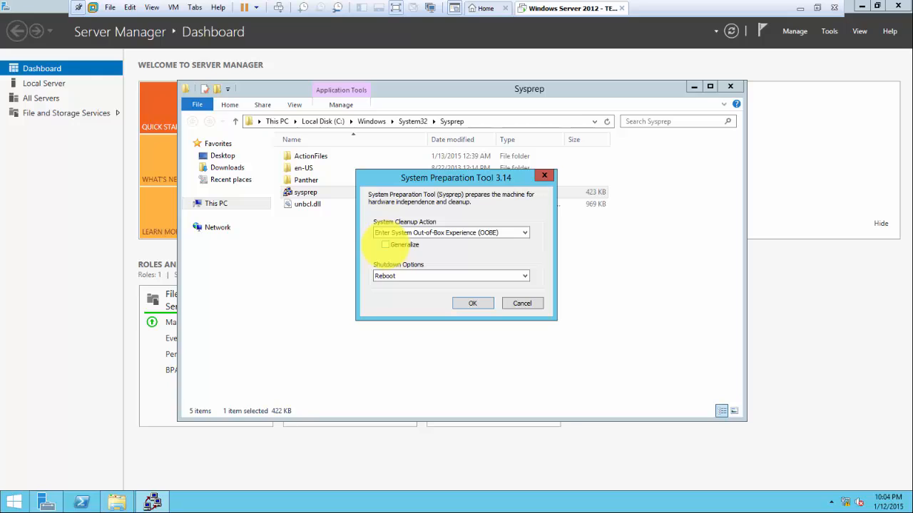
left_click(385, 245)
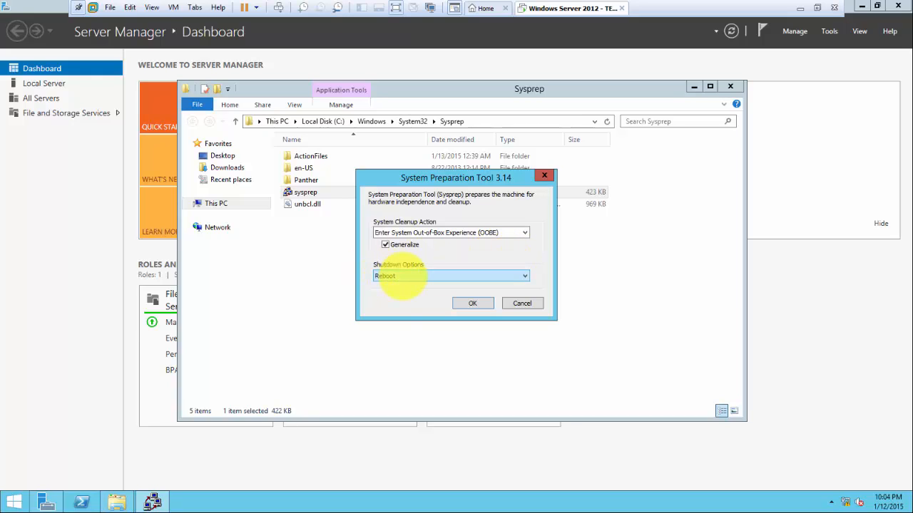
left_click(396, 275)
left_click(397, 300)
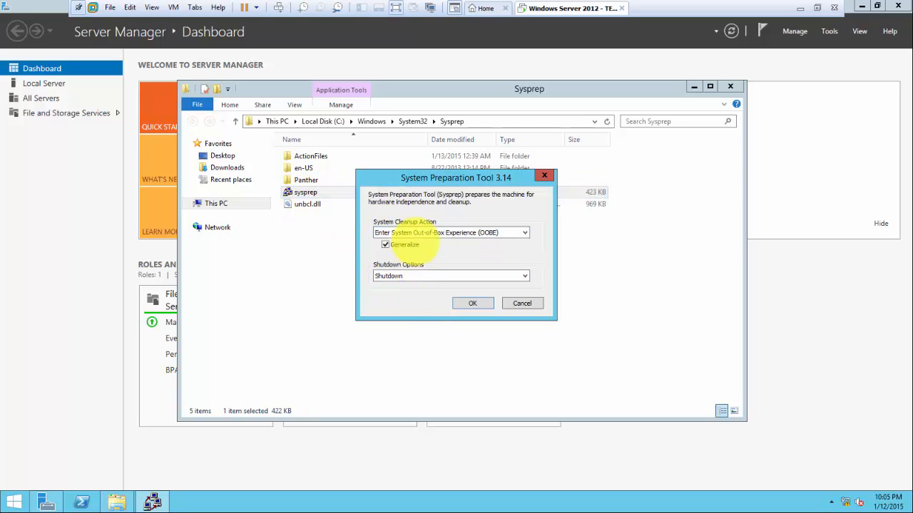
left_click(471, 303)
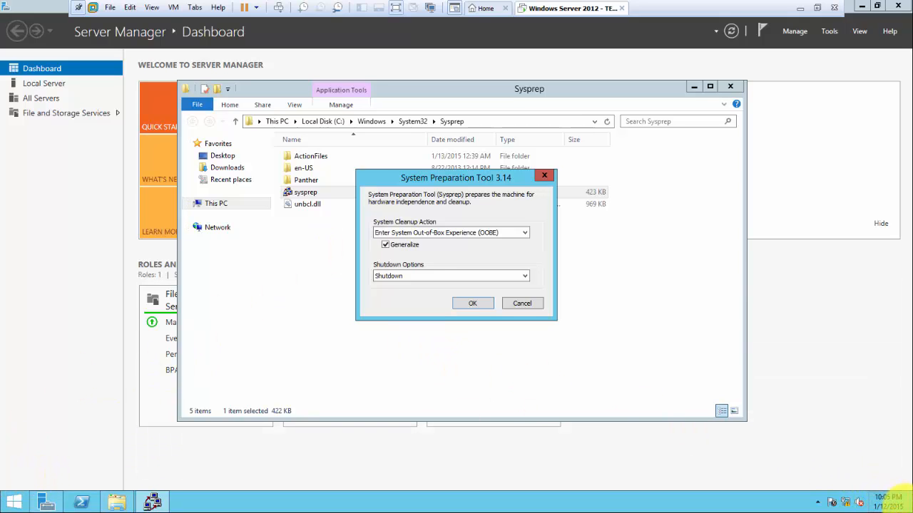
Dismiss the Settings and power panes, then run Sysprep with OK so the server powers off.
mouse_move(909, 510)
left_click(888, 314)
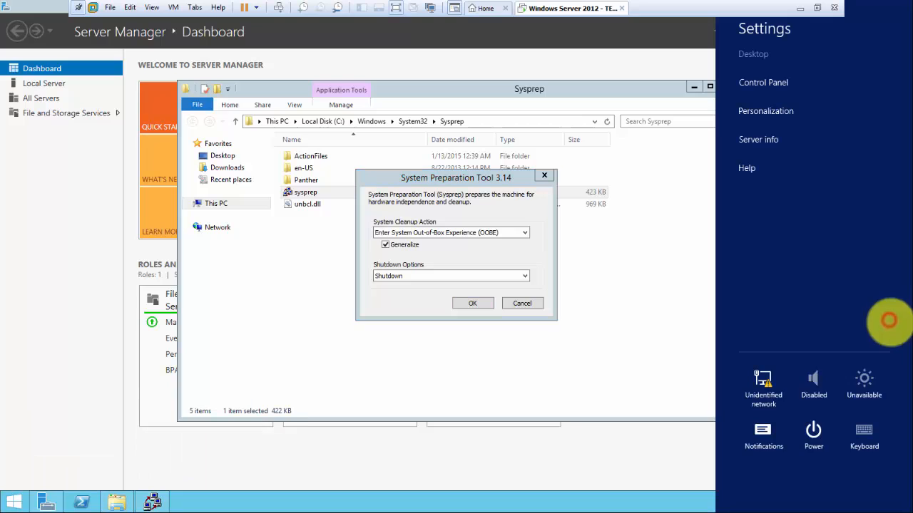
left_click(814, 429)
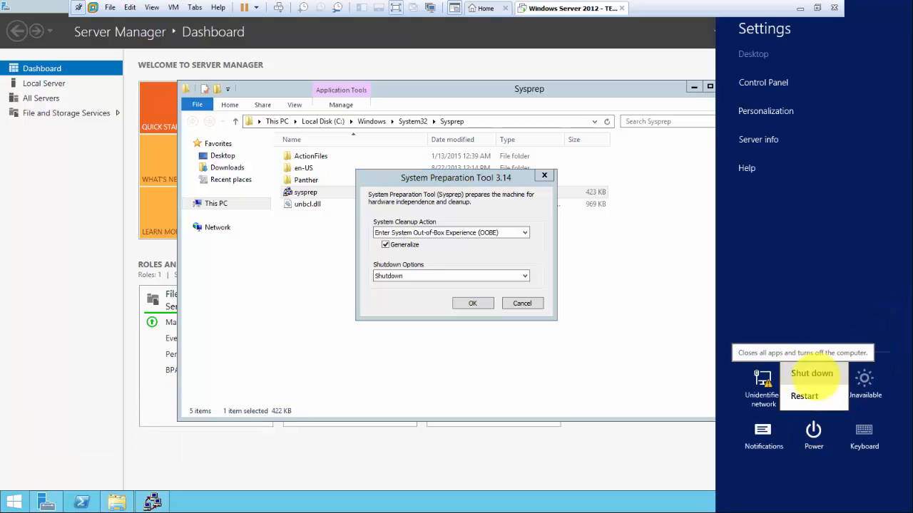
left_click(390, 304)
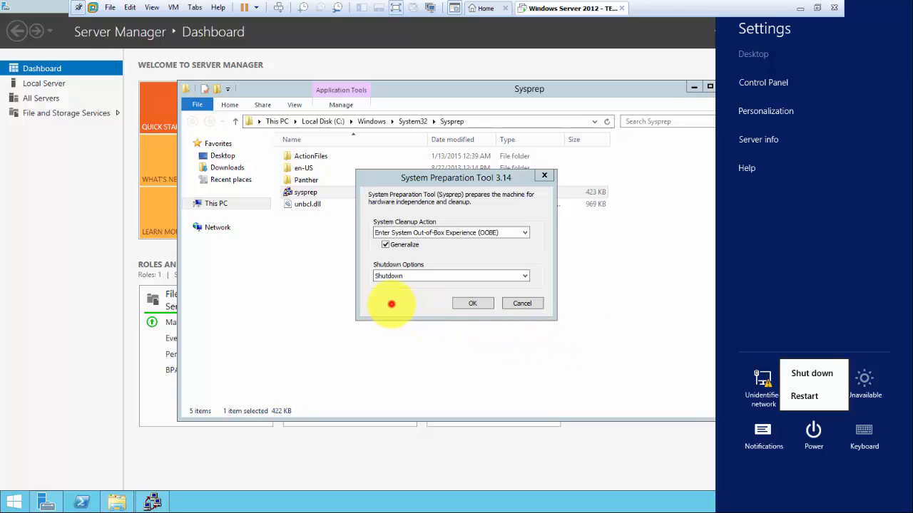
left_click(390, 304)
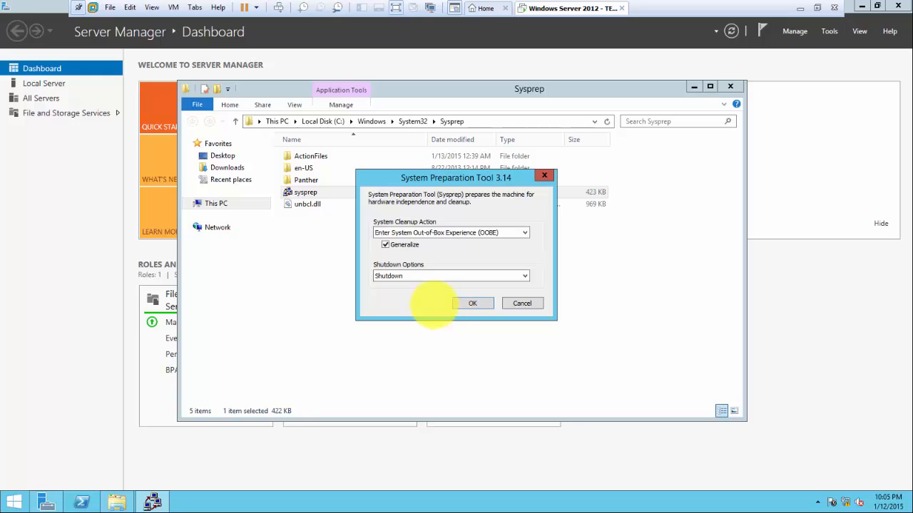
left_click(464, 304)
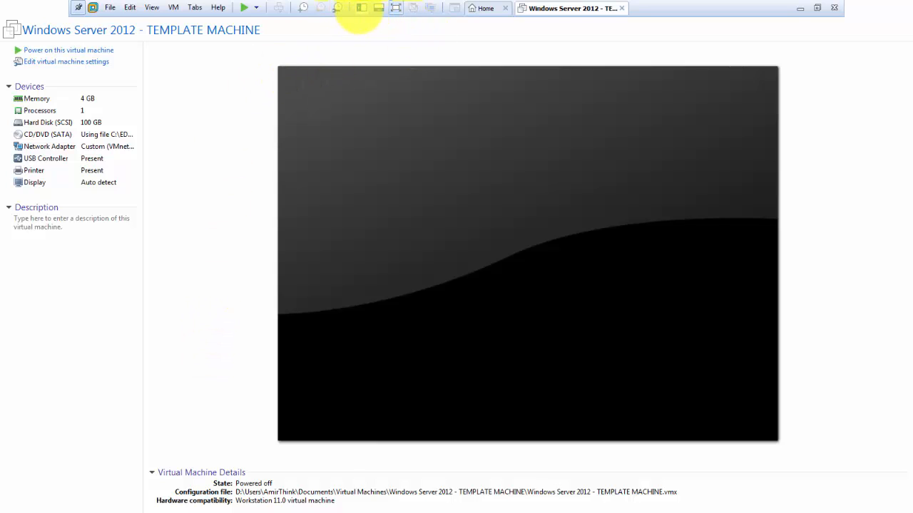
Show the VM library and widen it so 'Windows Server 2012 - TEMPLATE MACHINE' reads in full.
left_click(362, 9)
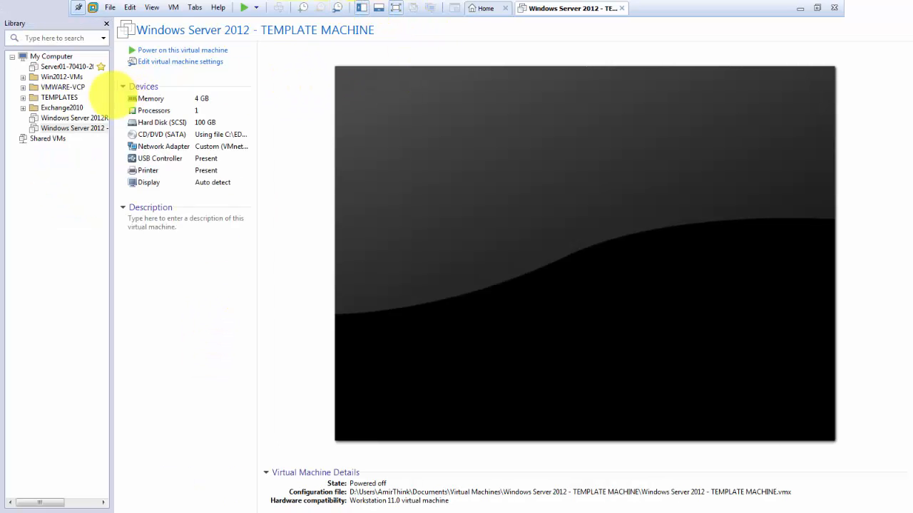
left_click_drag(111, 82, 161, 100)
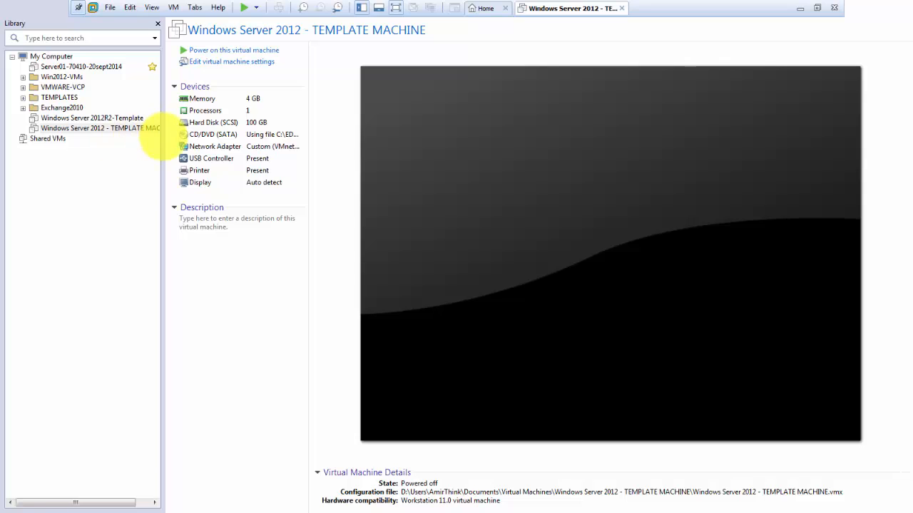
left_click_drag(160, 139, 186, 141)
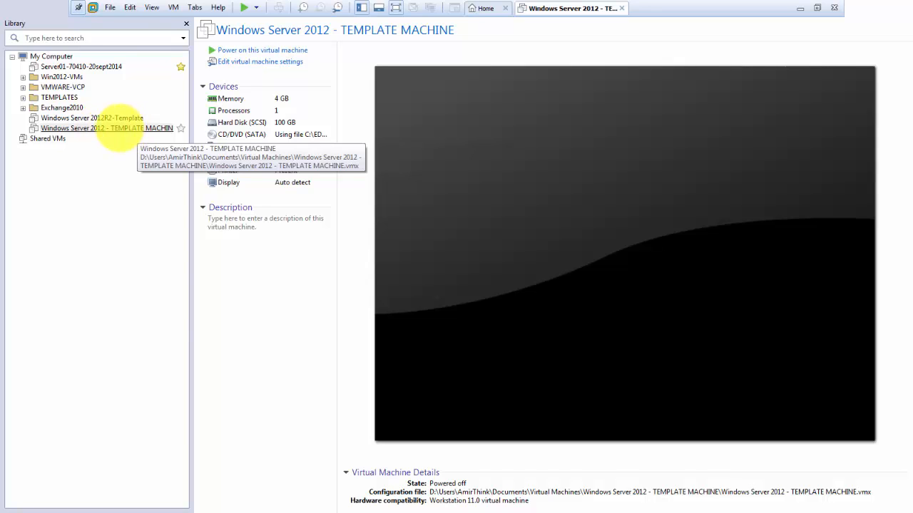
right_click(121, 129)
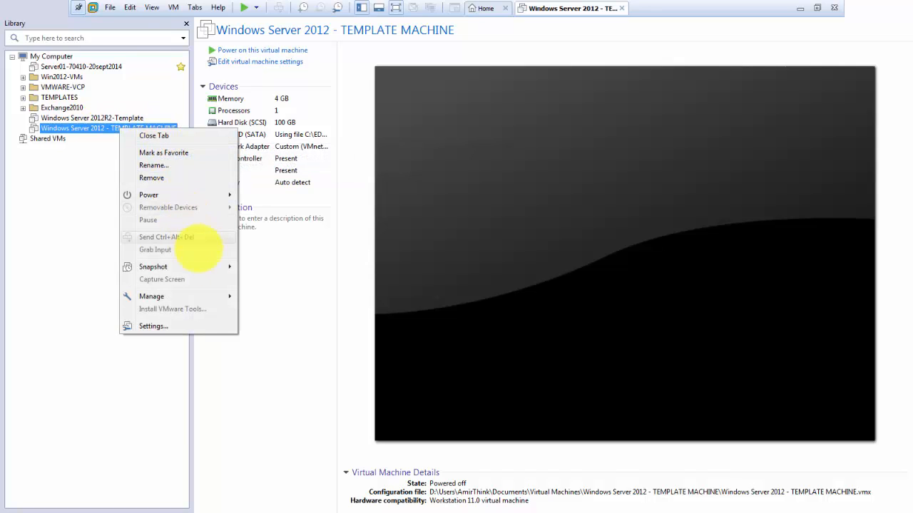
mouse_move(217, 295)
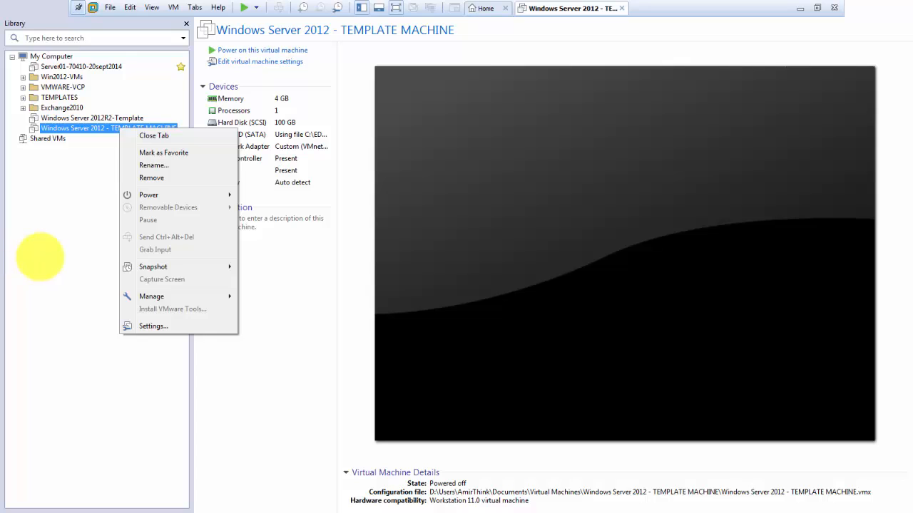
left_click(40, 257)
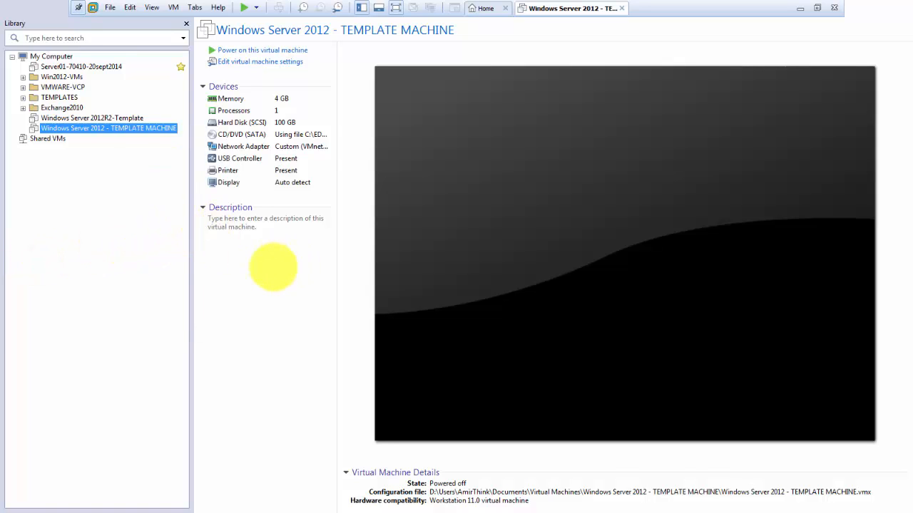